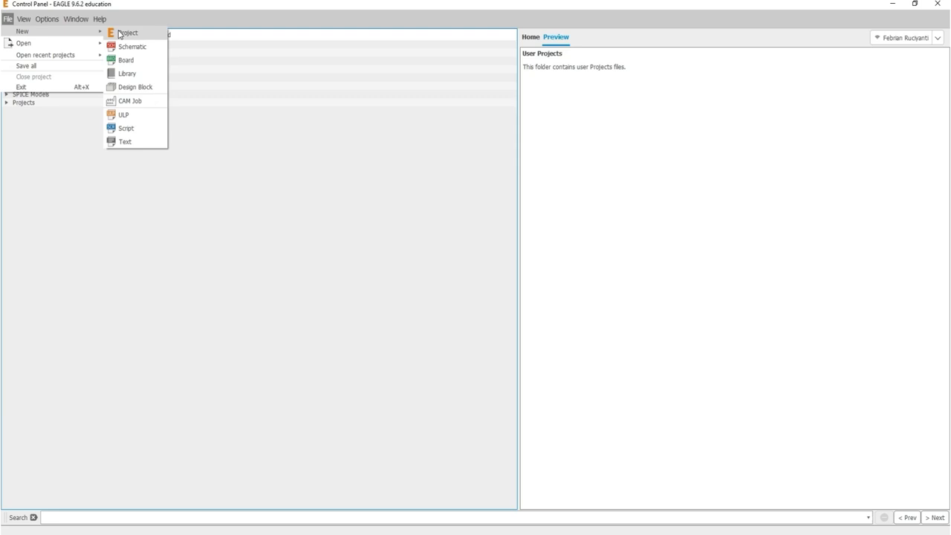
- Create a new project in the Projects folder and name it 'My First Project'
left_click(125, 33)
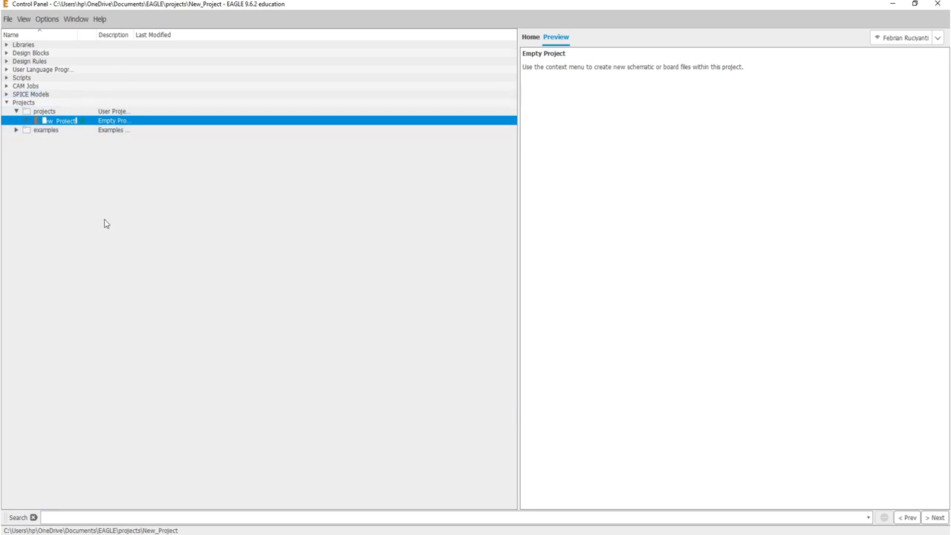
key("BackSpace")
type("My First Proje")
key("Return")
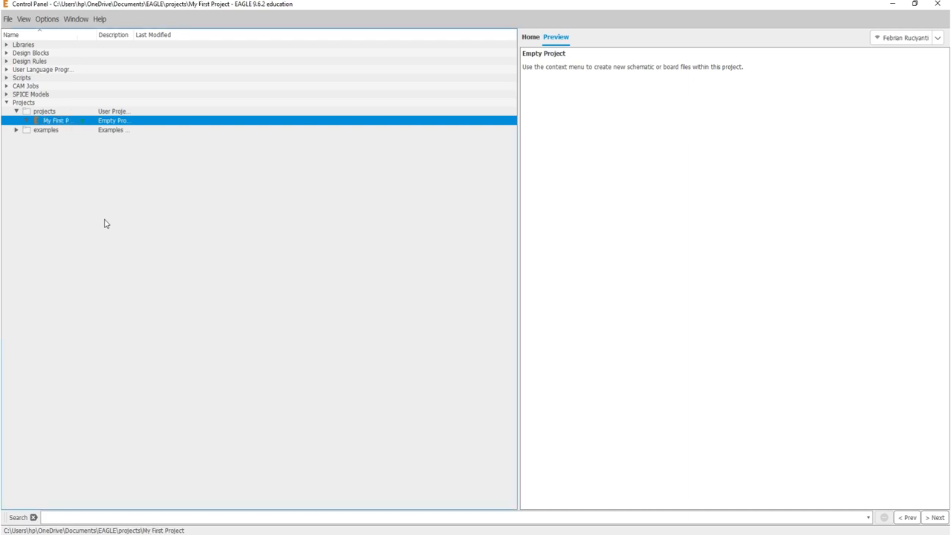
- Add a new schematic to My First Project and center its editor window on screen
right_click(67, 124)
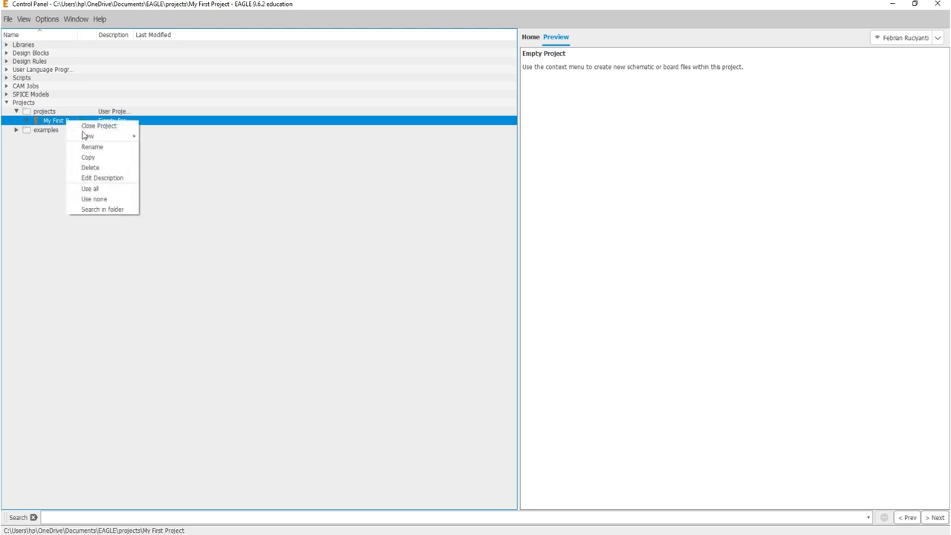
mouse_move(92, 139)
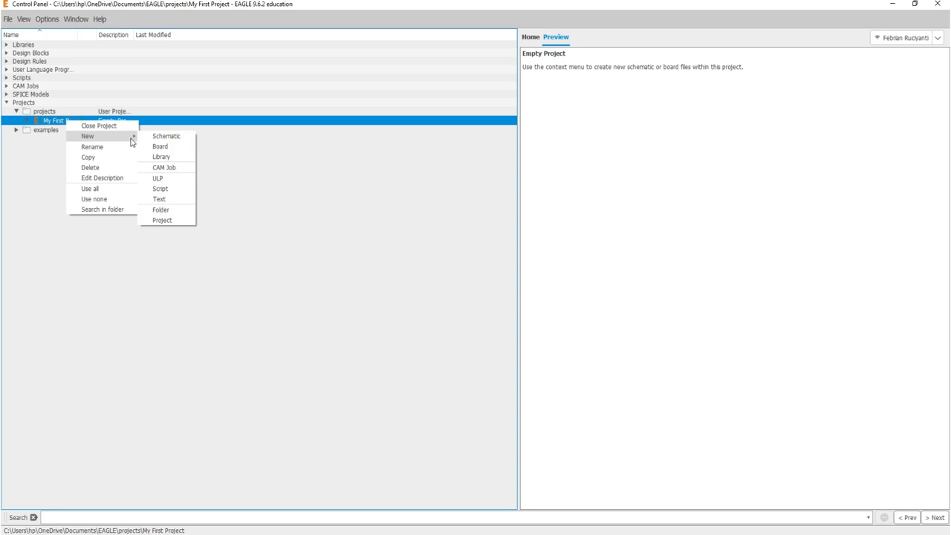
left_click(158, 138)
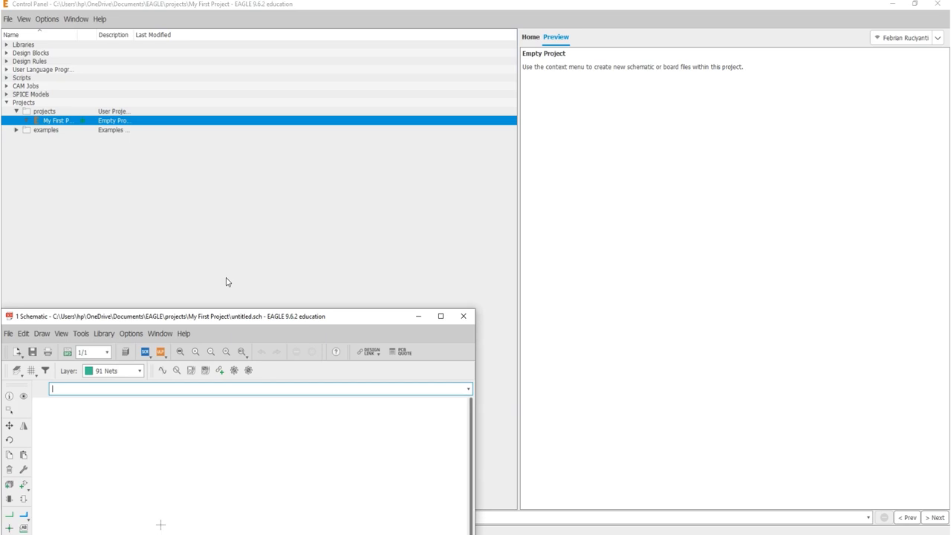
left_click_drag(245, 319, 390, 193)
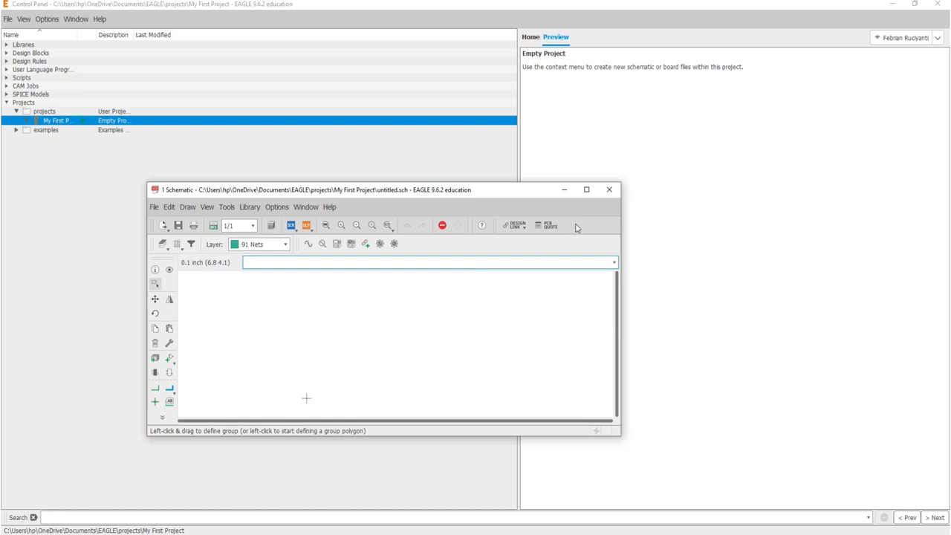
- Maximize the untitled schematic editor window
left_click(586, 189)
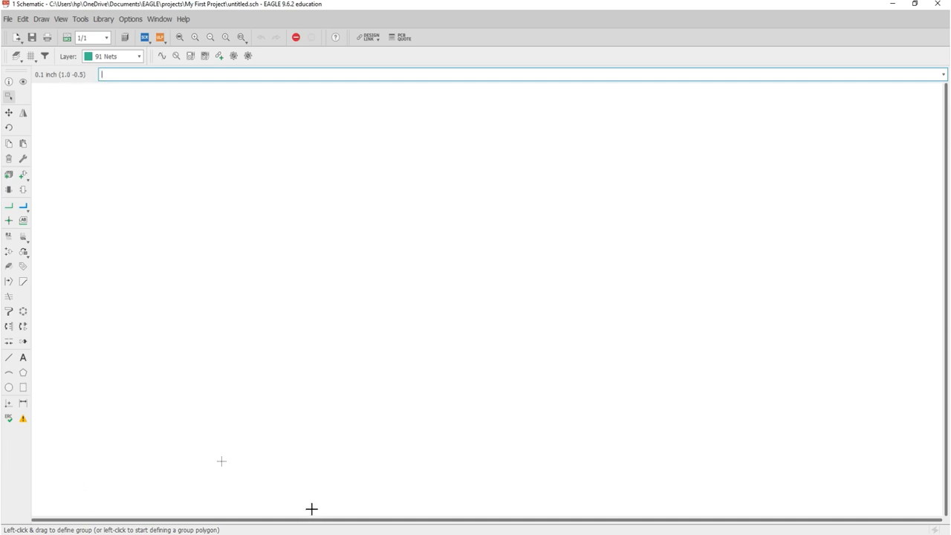
left_click(208, 350)
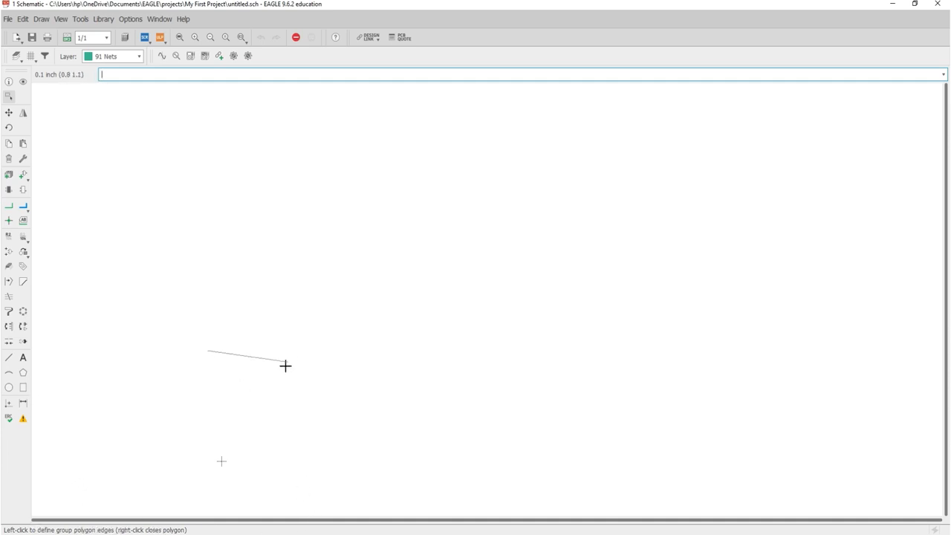
key("Escape")
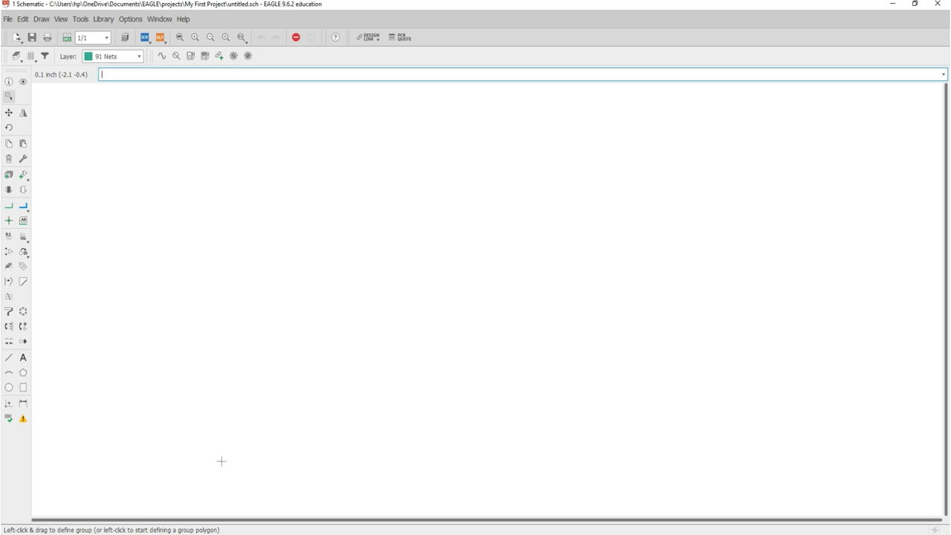
left_click(8, 82)
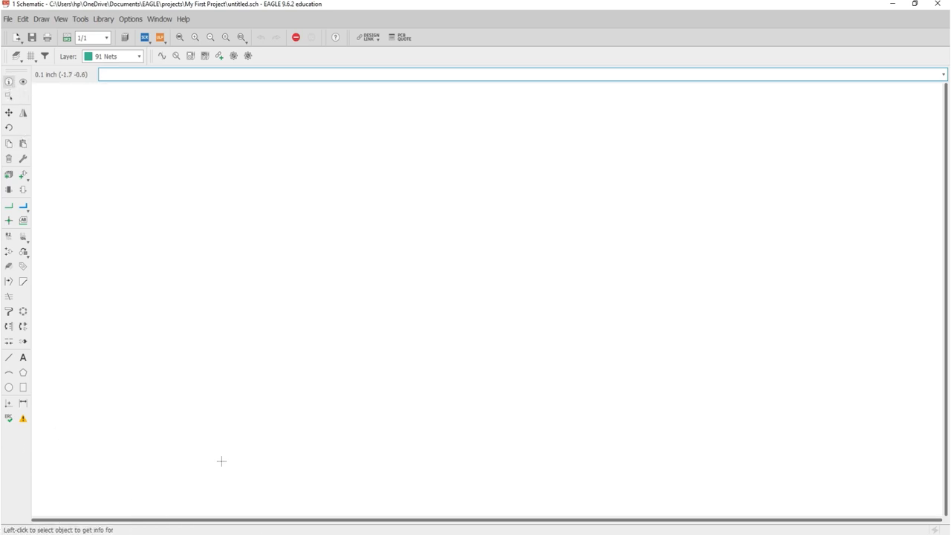
key("Escape")
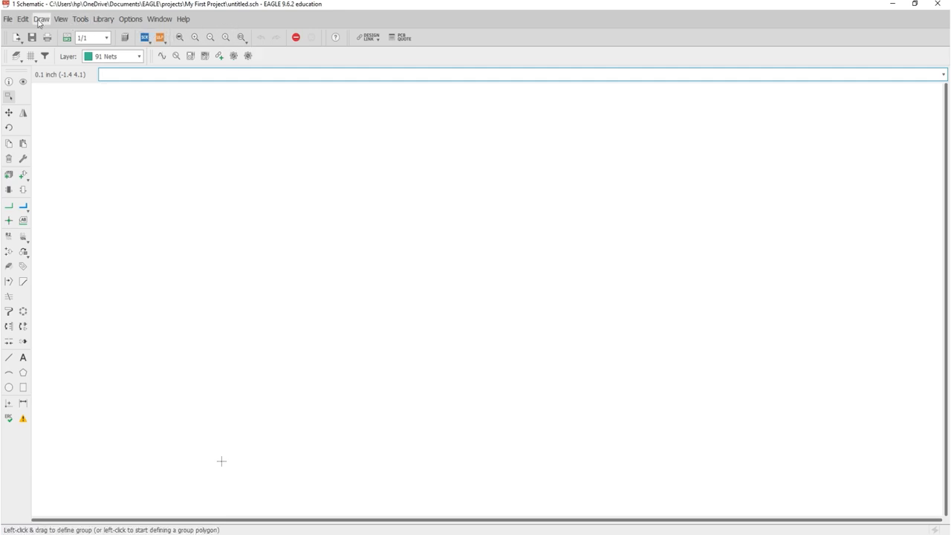
- Glance at the Edit menu, then bring up the Options menu
left_click(22, 19)
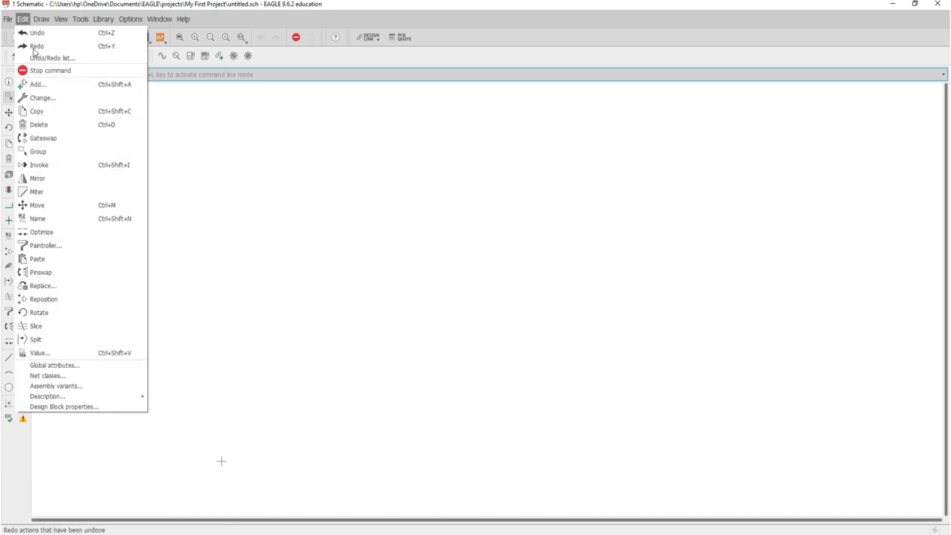
left_click(189, 244)
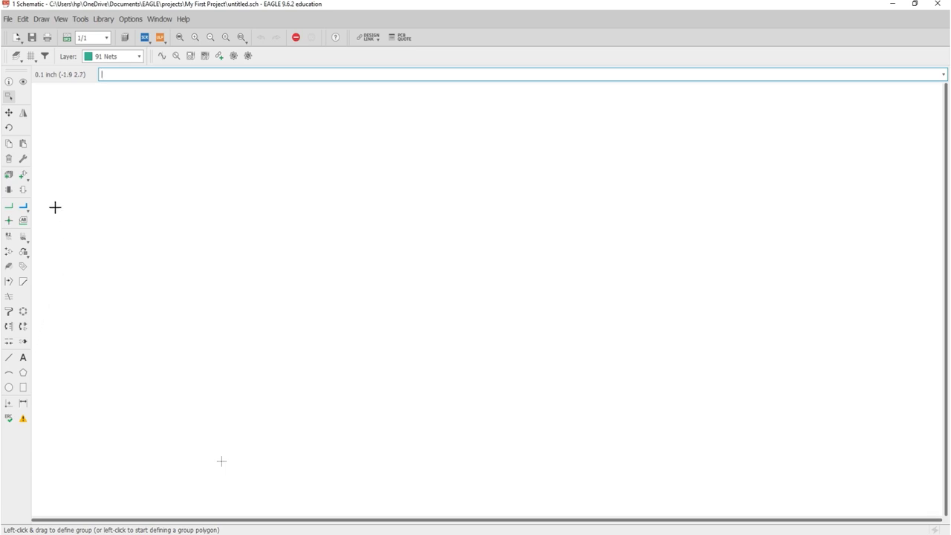
left_click(119, 21)
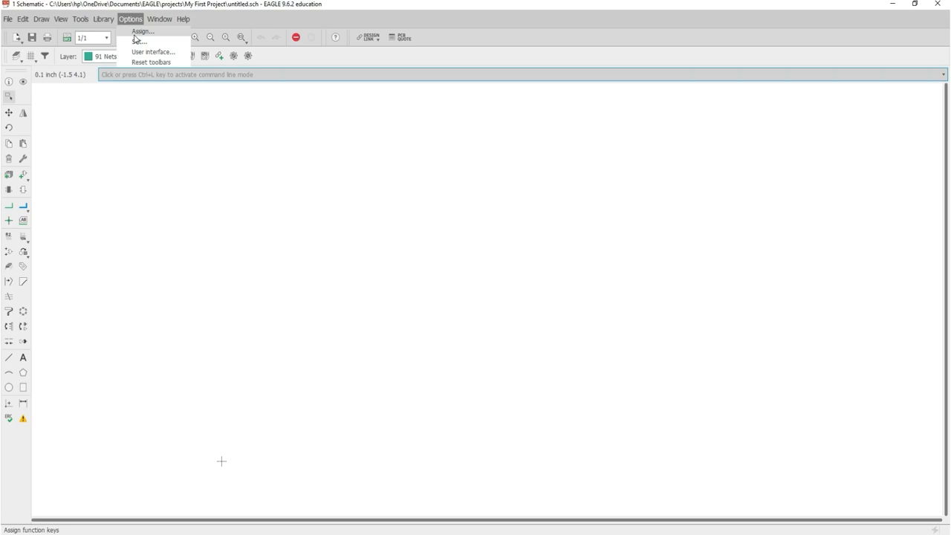
- Show the function-key Assign list and select the Move command's entry
left_click(140, 34)
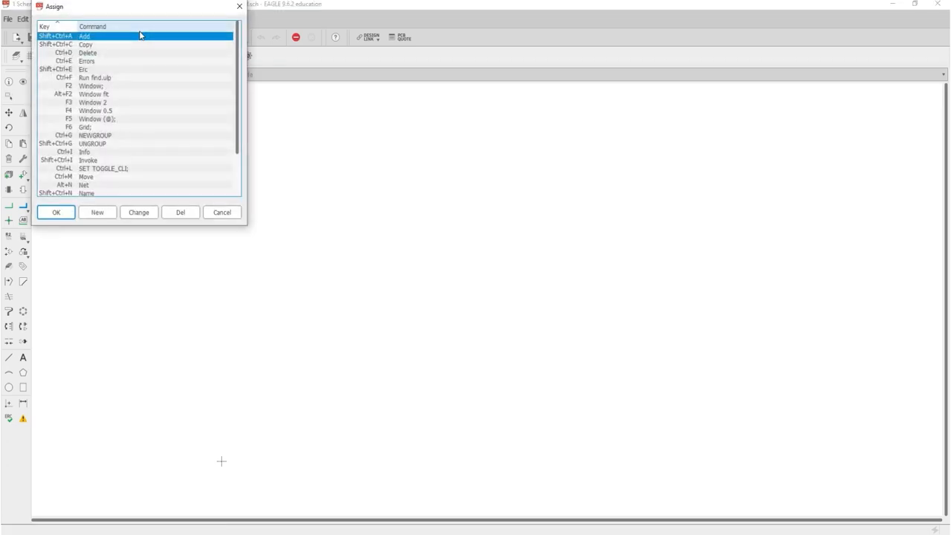
left_click_drag(134, 8, 174, 71)
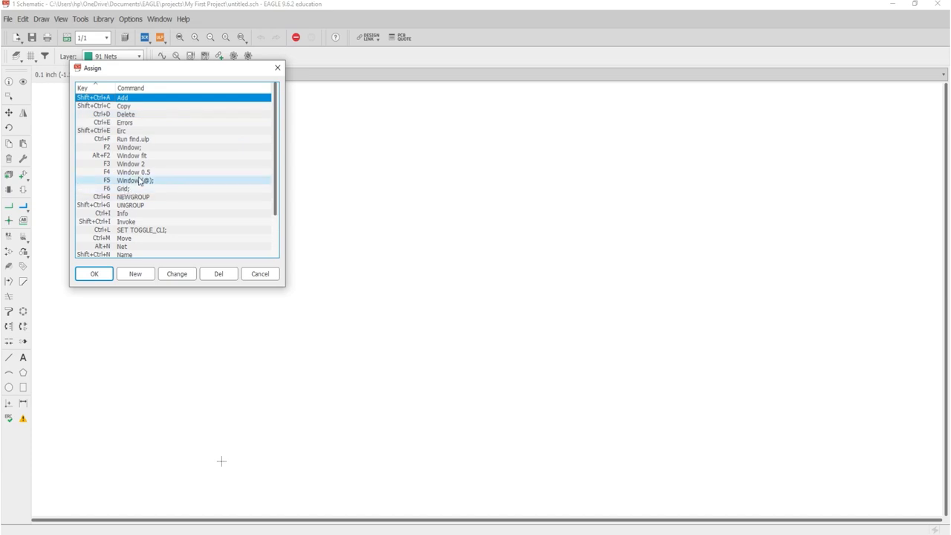
scroll(139, 180, "down", 2)
scroll(140, 180, "up", 2)
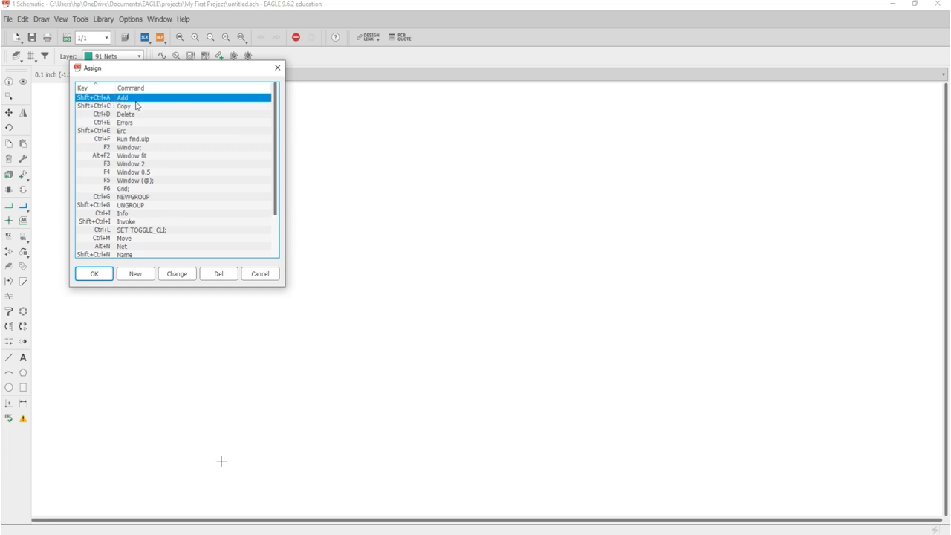
left_click(127, 239)
scroll(127, 241, "down", 1)
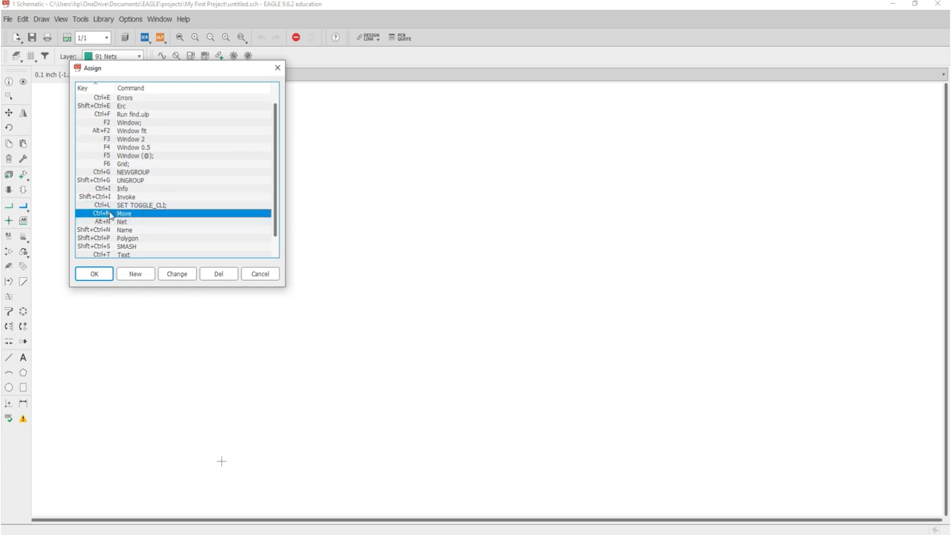
scroll(109, 215, "down", 1)
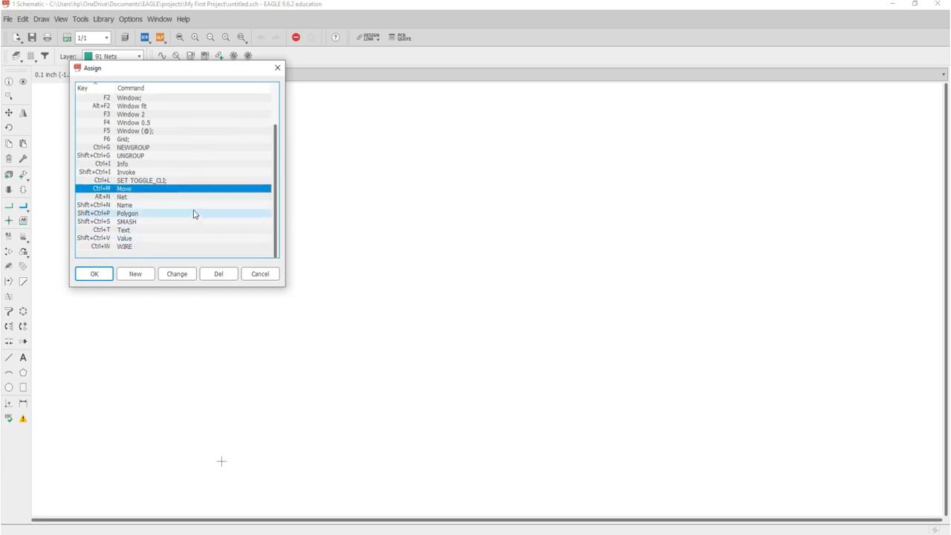
scroll(192, 209, "up", 2)
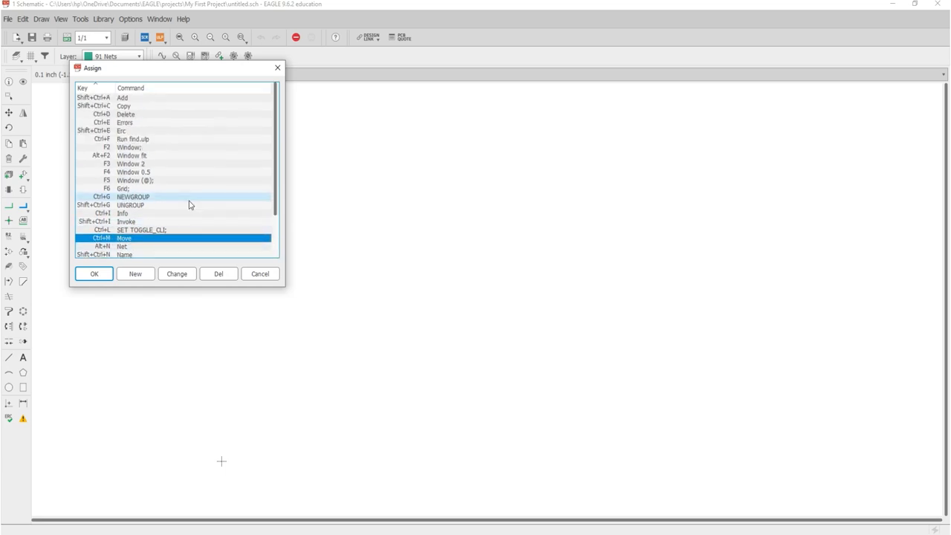
- Start a new key assignment, cancel it, and close the Assign list unchanged
left_click(151, 272)
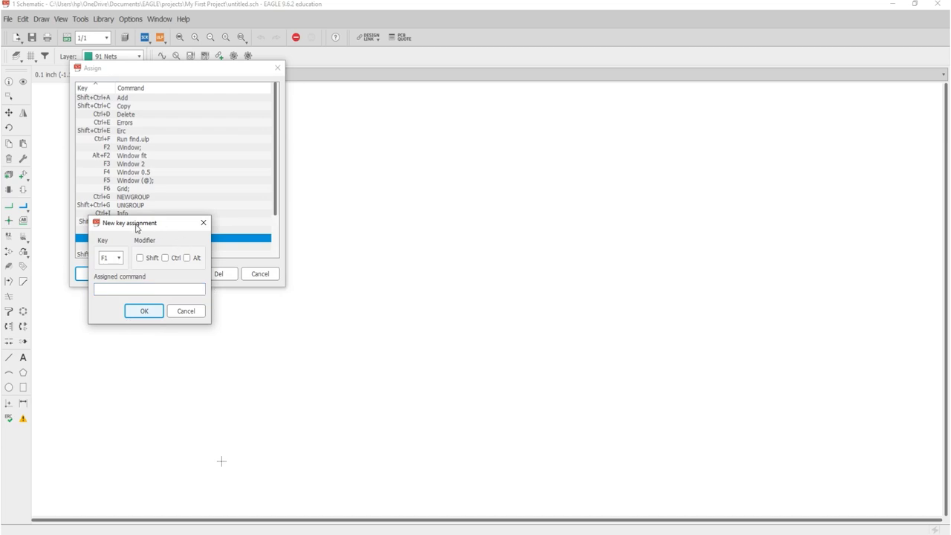
left_click(185, 313)
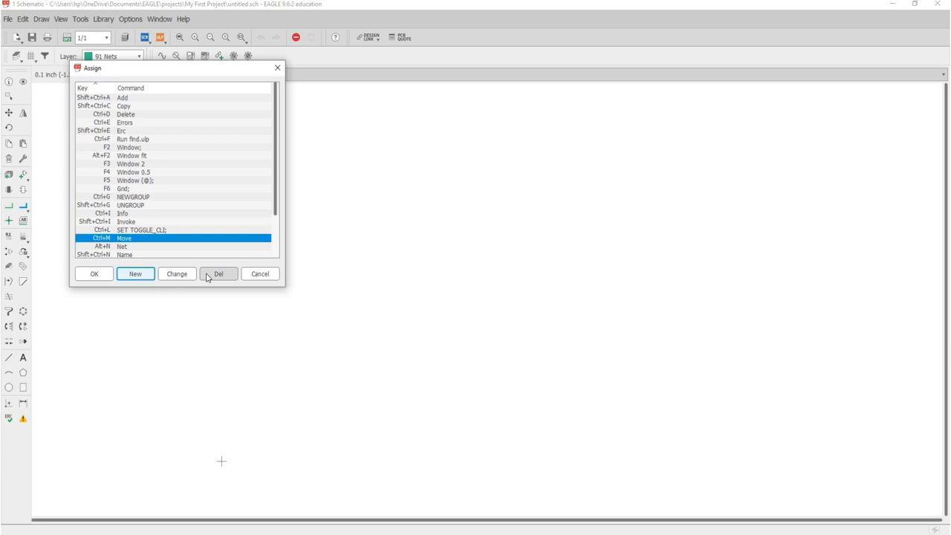
left_click(259, 275)
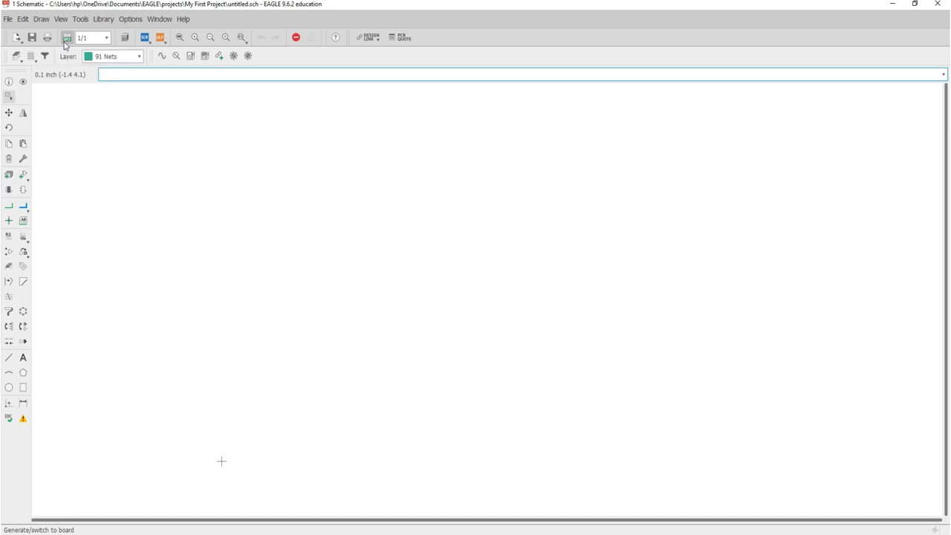
left_click(106, 38)
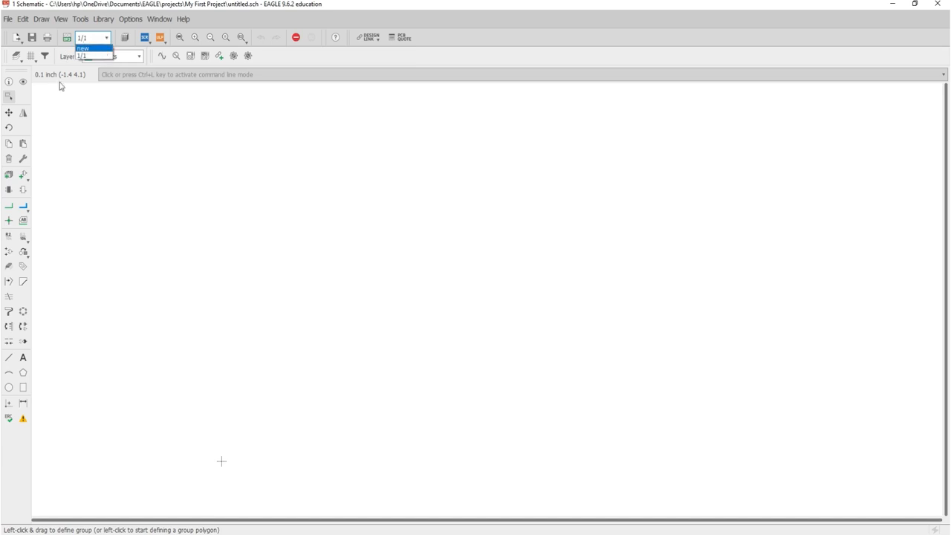
left_click(110, 55)
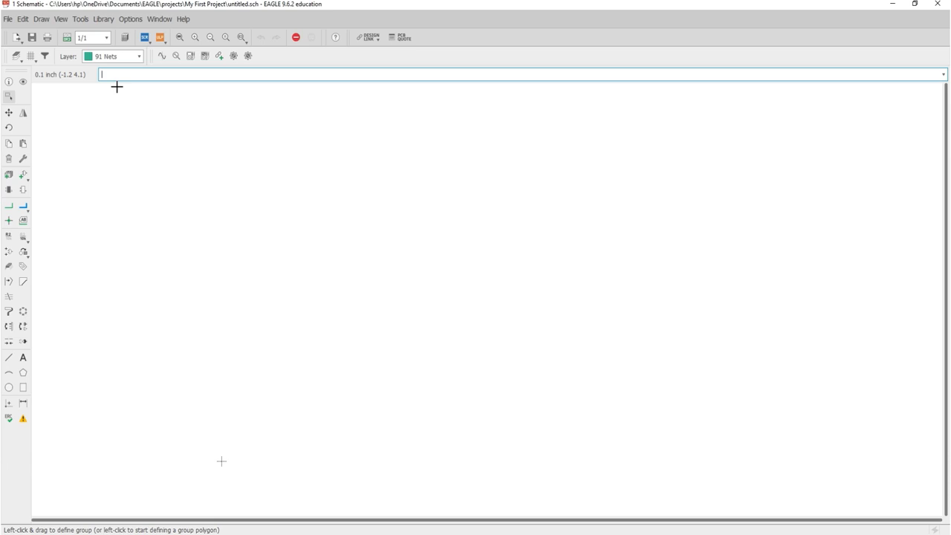
left_click(104, 19)
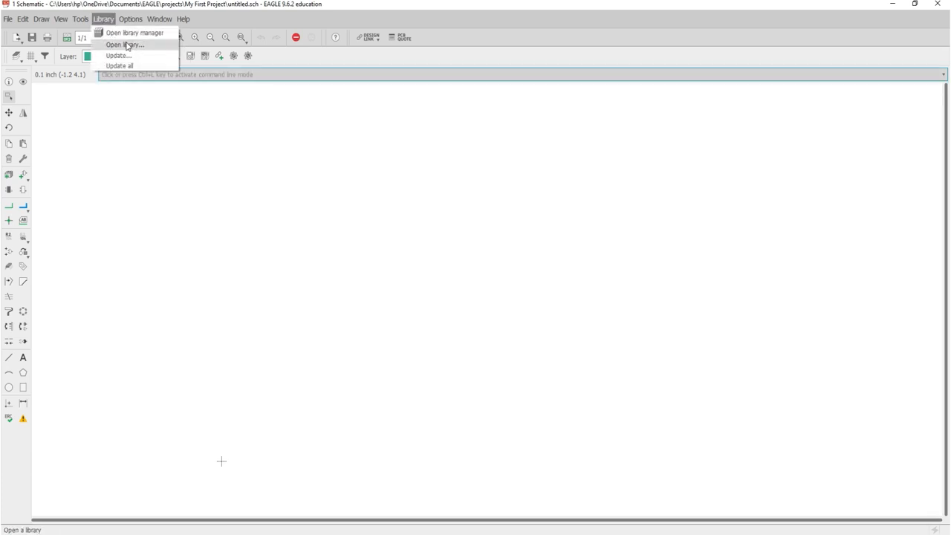
left_click(211, 25)
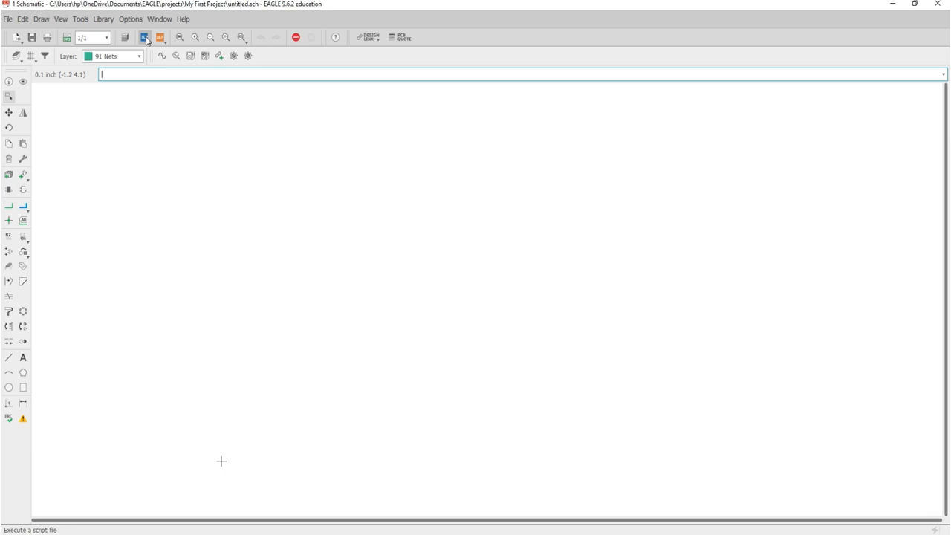
right_click(151, 46)
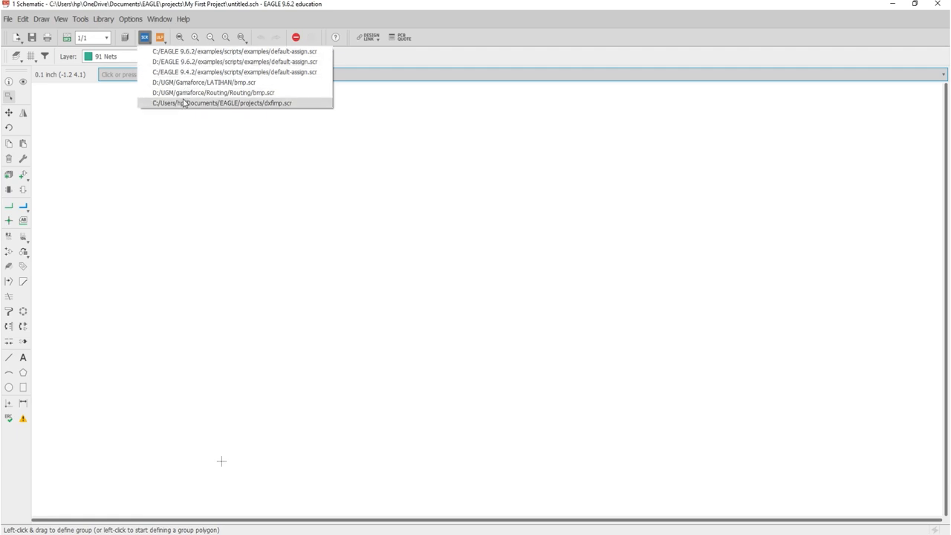
left_click(204, 14)
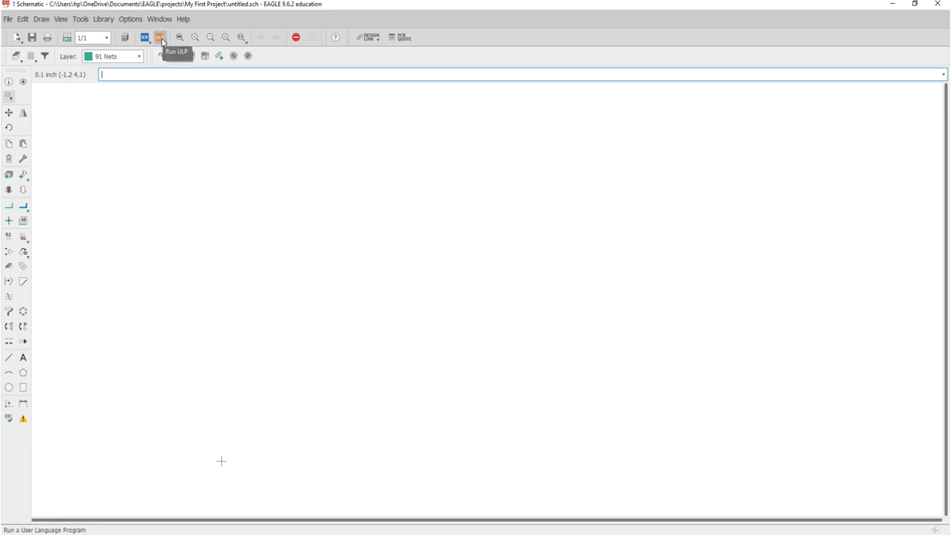
left_click(161, 41)
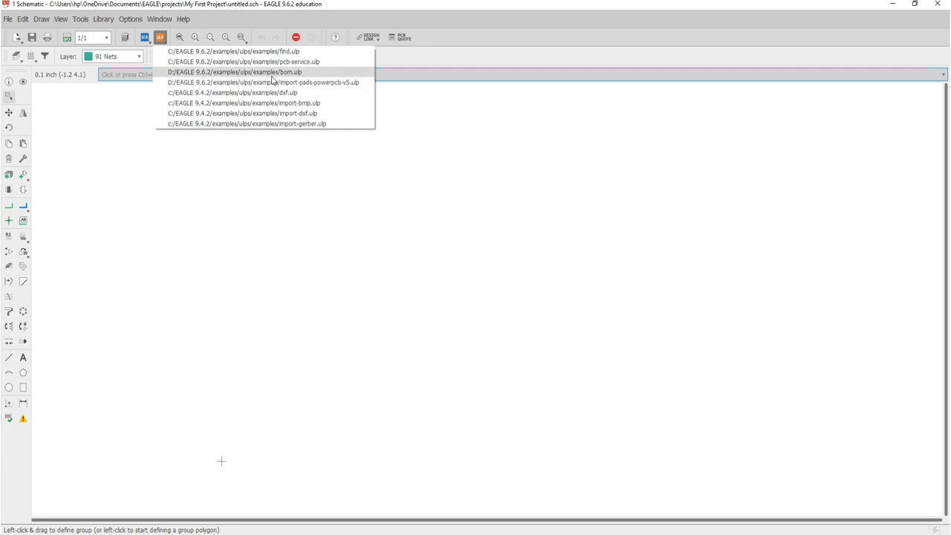
left_click(235, 26)
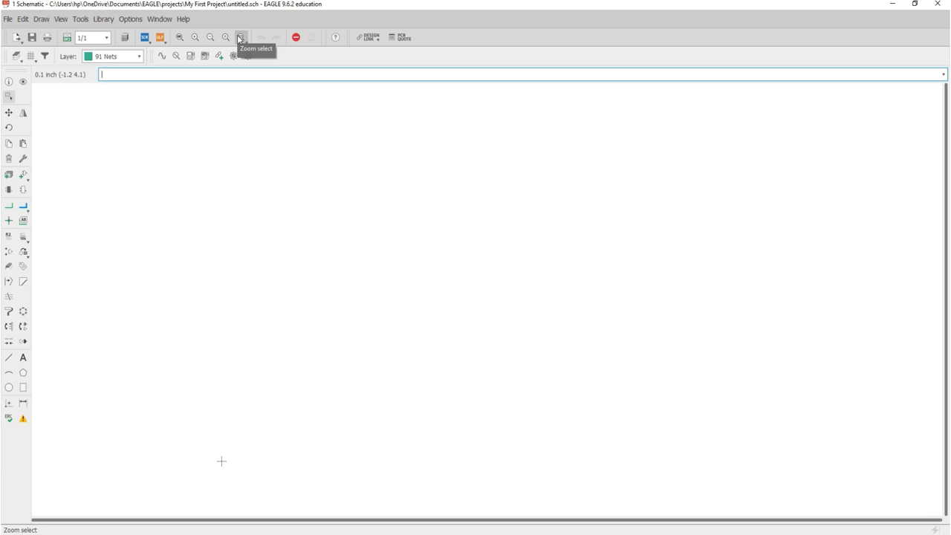
- Turn the grid display On so grid lines cover the schematic
scroll(322, 182, "up", 4)
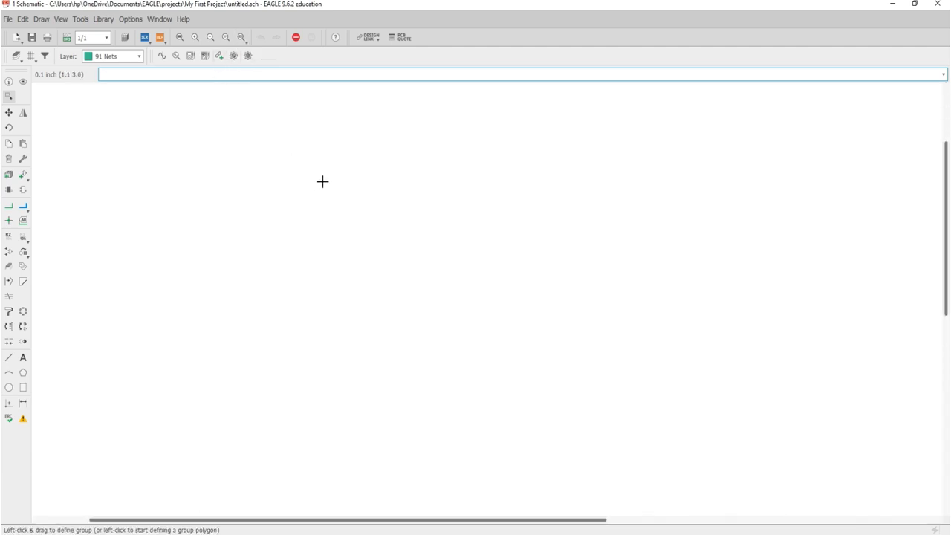
scroll(322, 181, "down", 2)
scroll(323, 178, "up", 3)
scroll(325, 176, "up", 1)
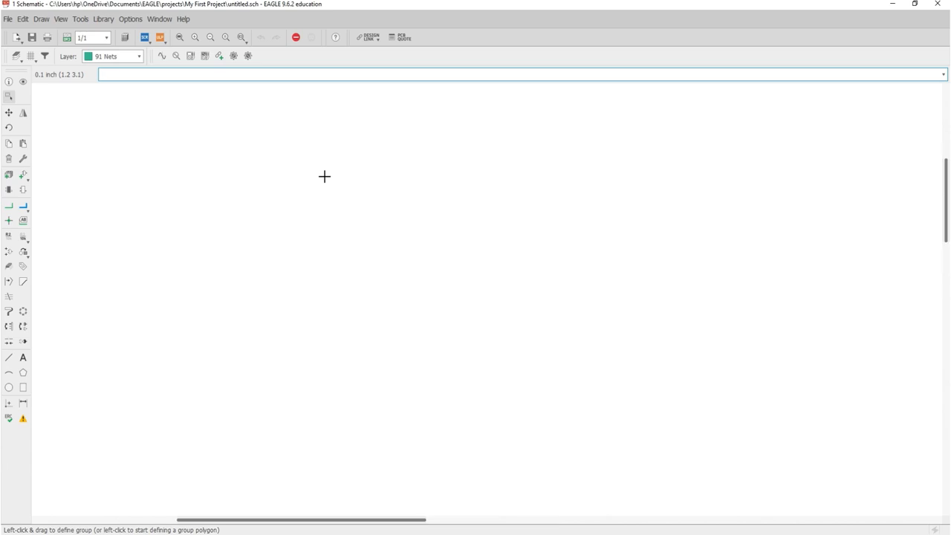
scroll(324, 176, "down", 2)
left_click(31, 58)
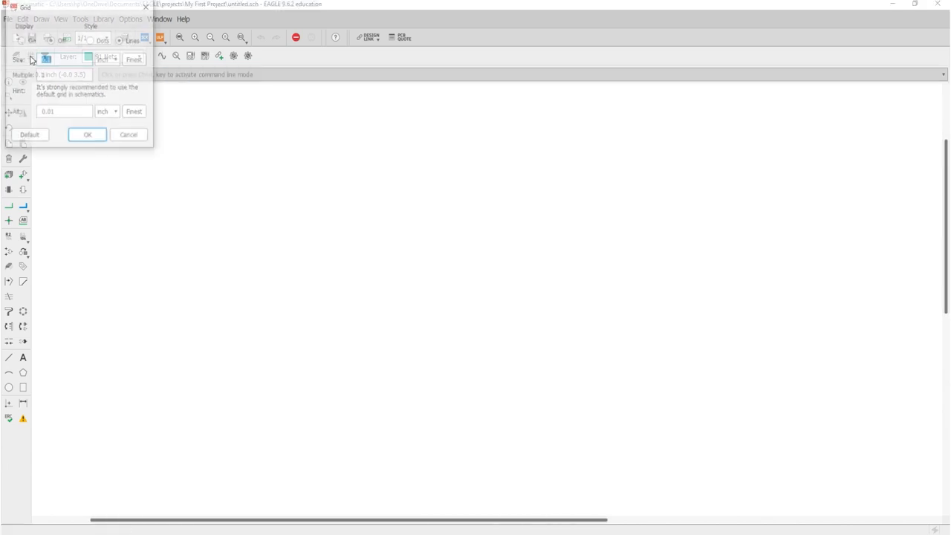
left_click(21, 40)
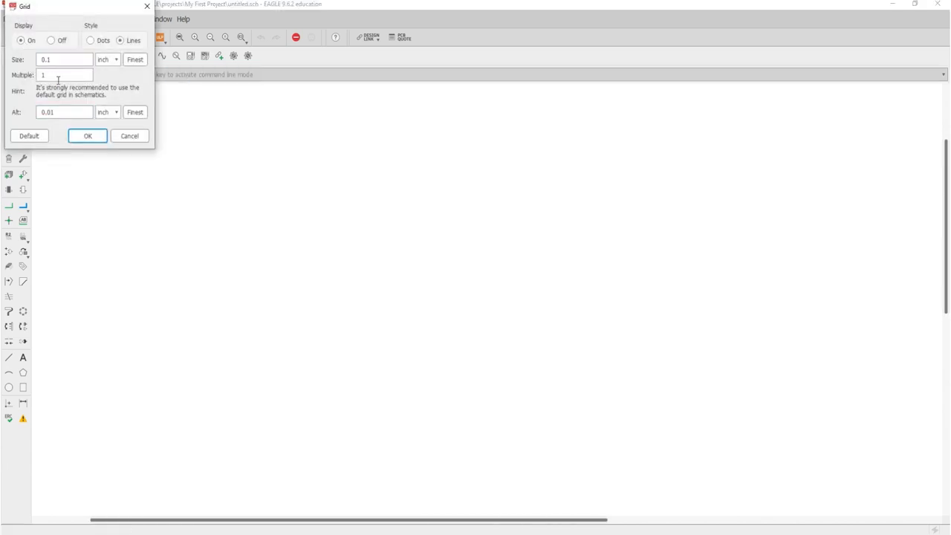
left_click(88, 137)
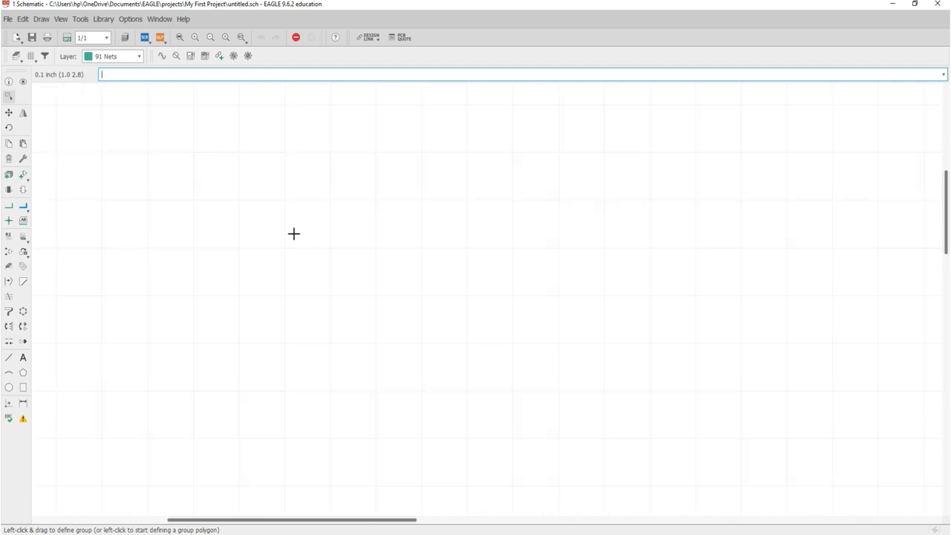
- Undo the previous operation
scroll(293, 233, "down", 3)
scroll(294, 234, "up", 2)
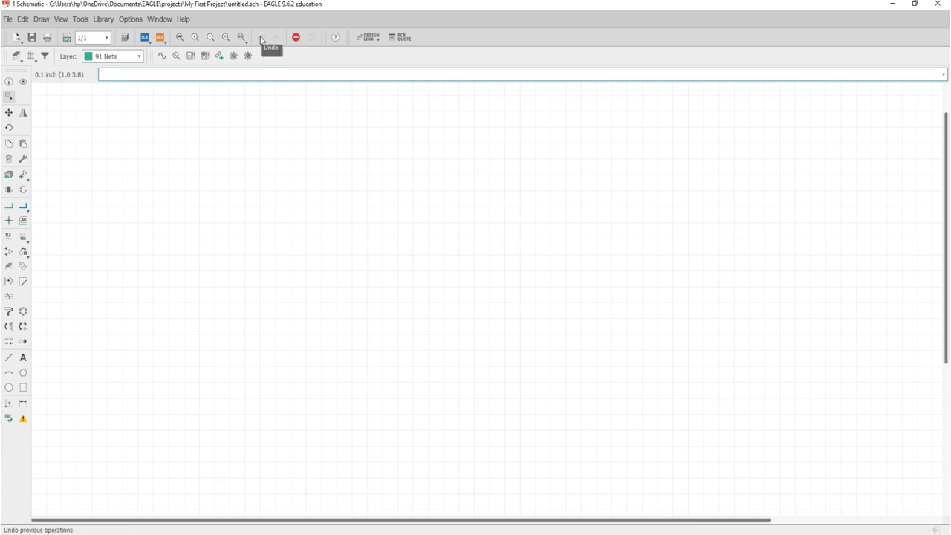
left_click(260, 39)
- Redo to restore sockets SK1 and SK2, then show the history with 'undo list'
left_click(275, 39)
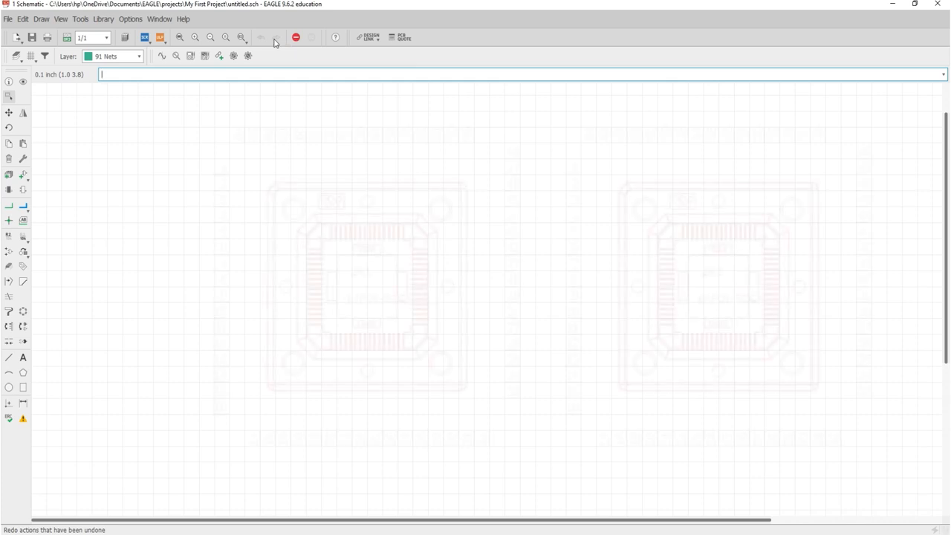
type("undo list")
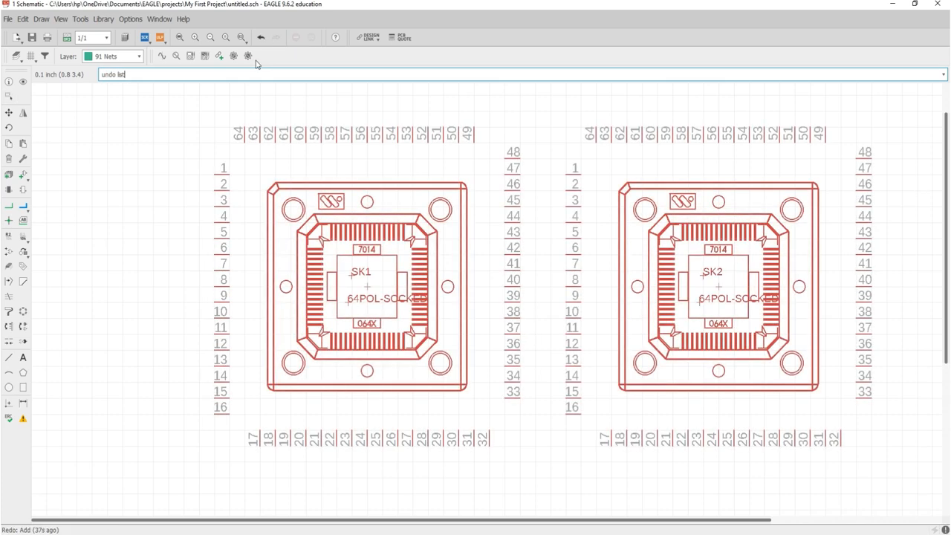
key("Return")
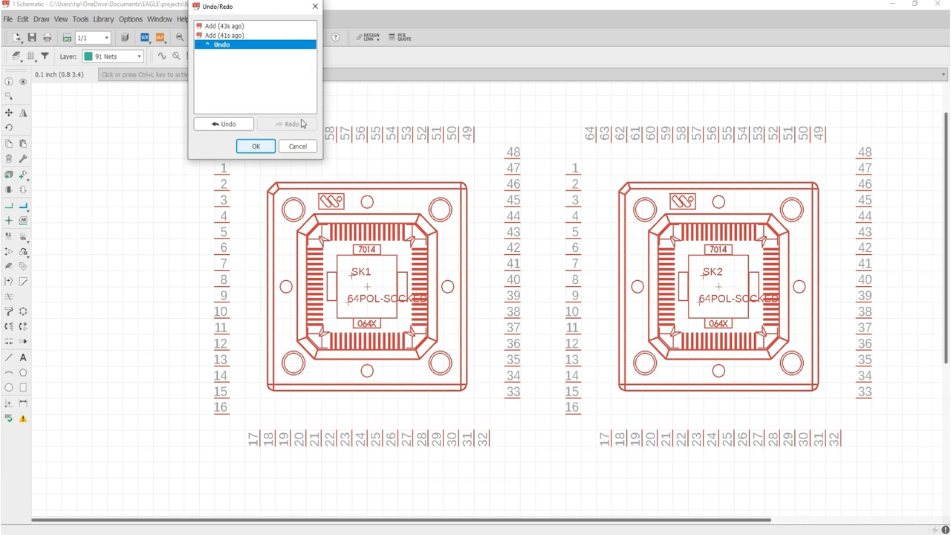
- Close the Undo/Redo history and reopen it with 'undo list'
left_click_drag(252, 10, 229, 83)
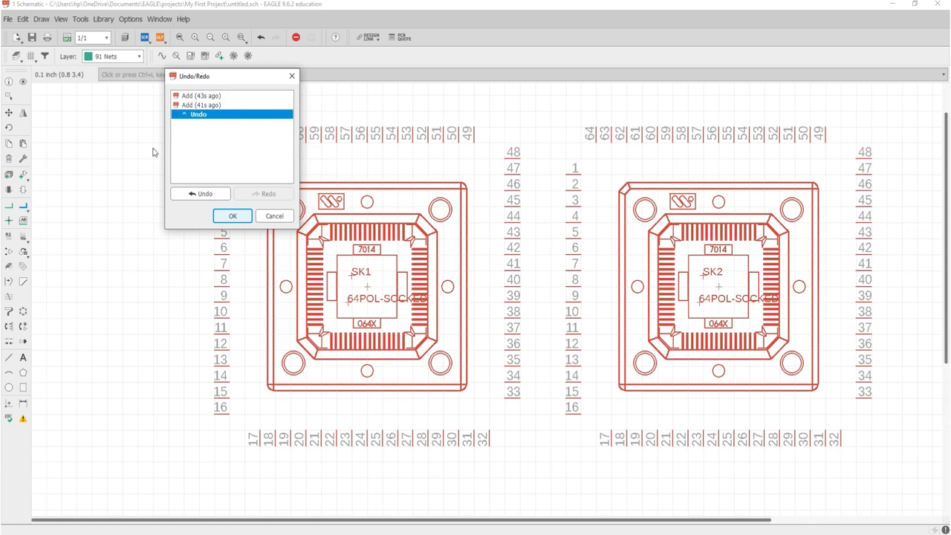
left_click(275, 216)
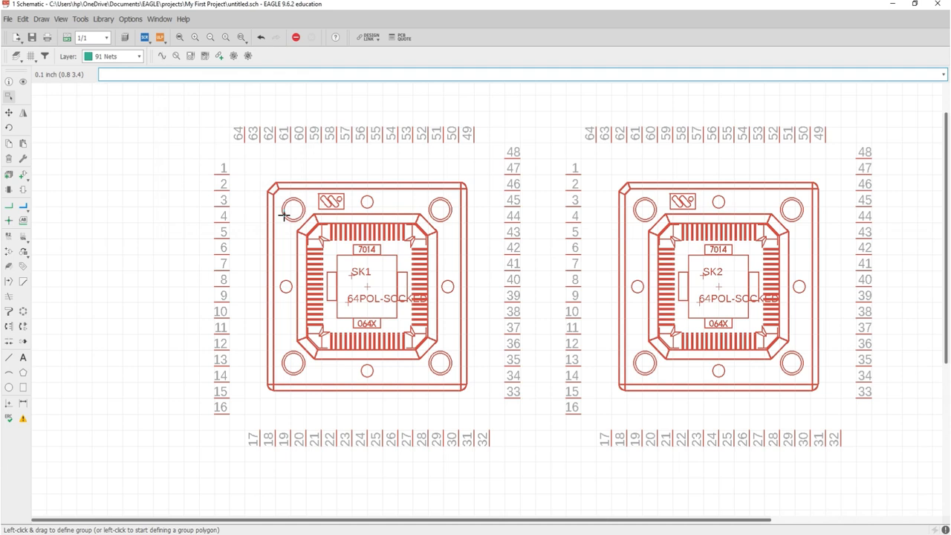
left_click(169, 74)
type("undo list")
key("Return")
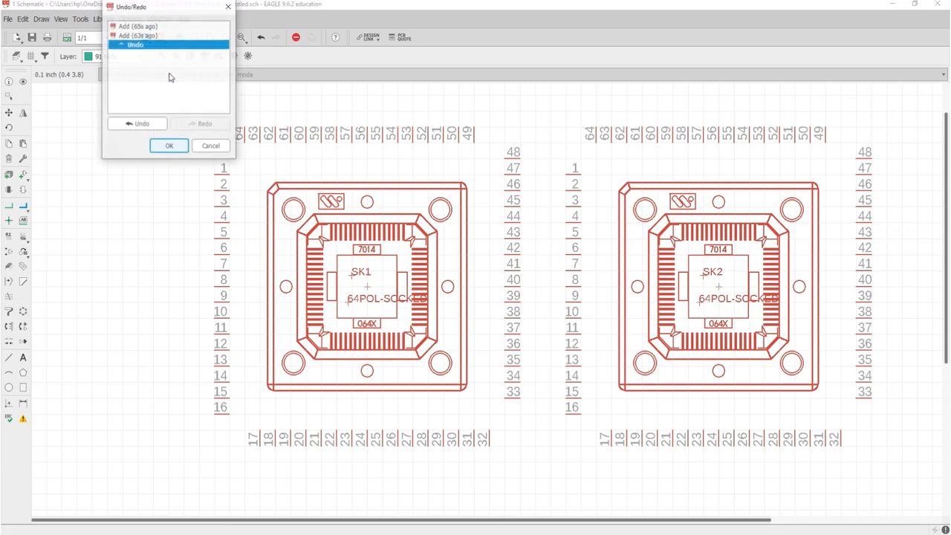
- Step through the history rows, ending with SK2's addition undone so only SK1 remains
left_click_drag(171, 20, 189, 84)
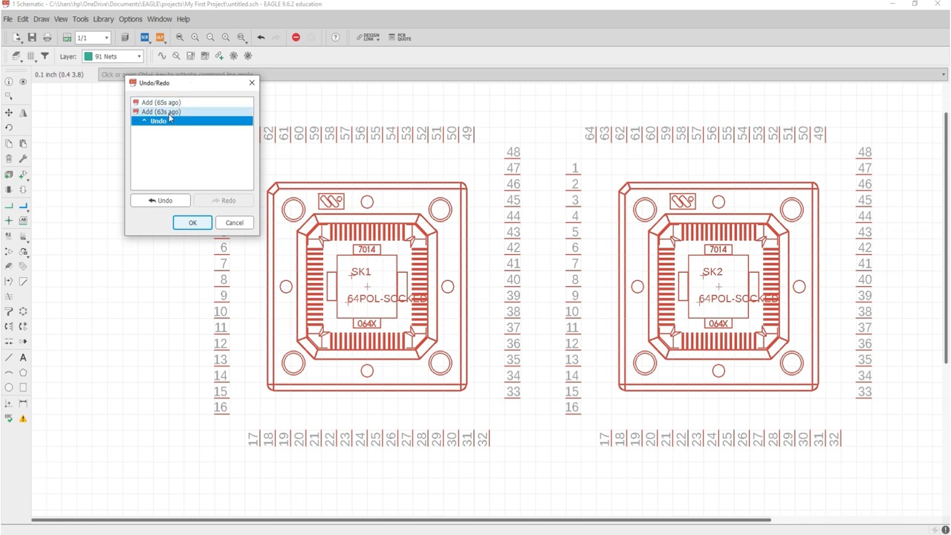
left_click(170, 112)
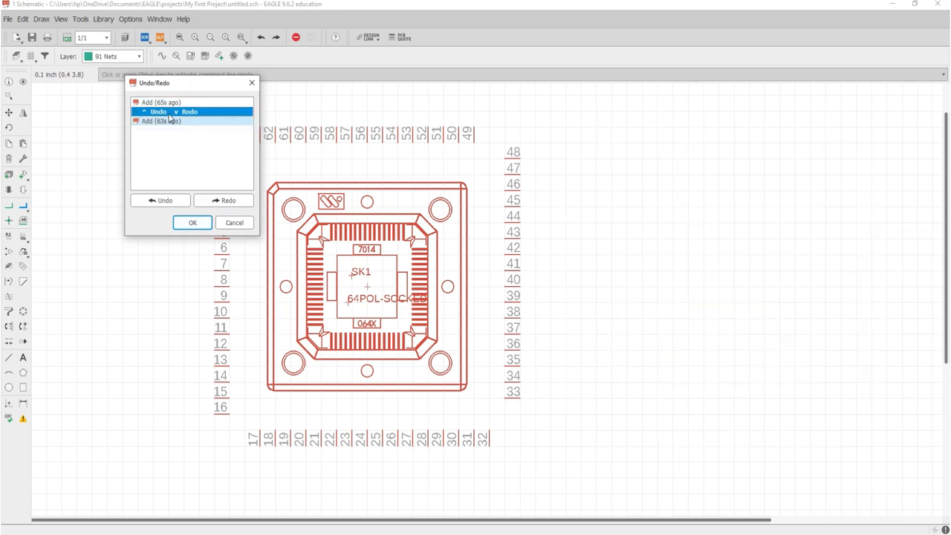
left_click(166, 103)
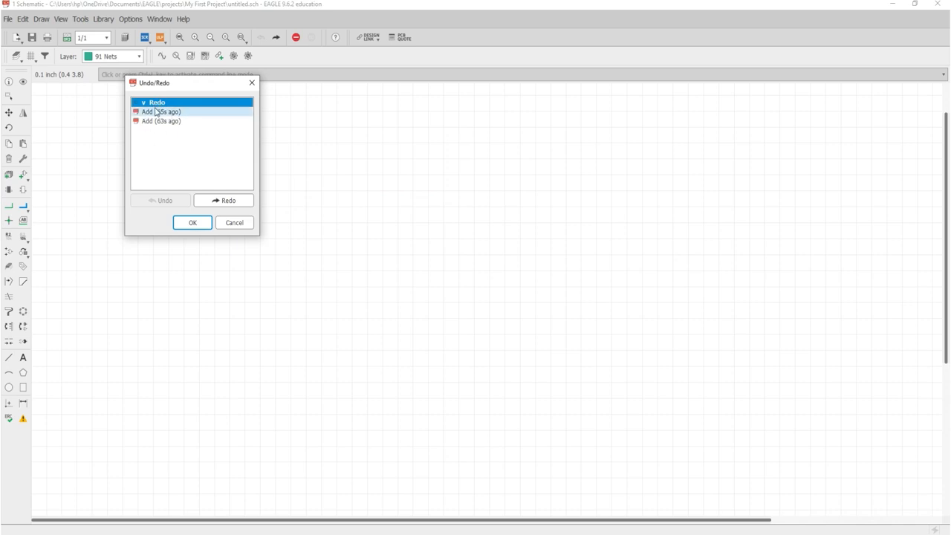
left_click(166, 115)
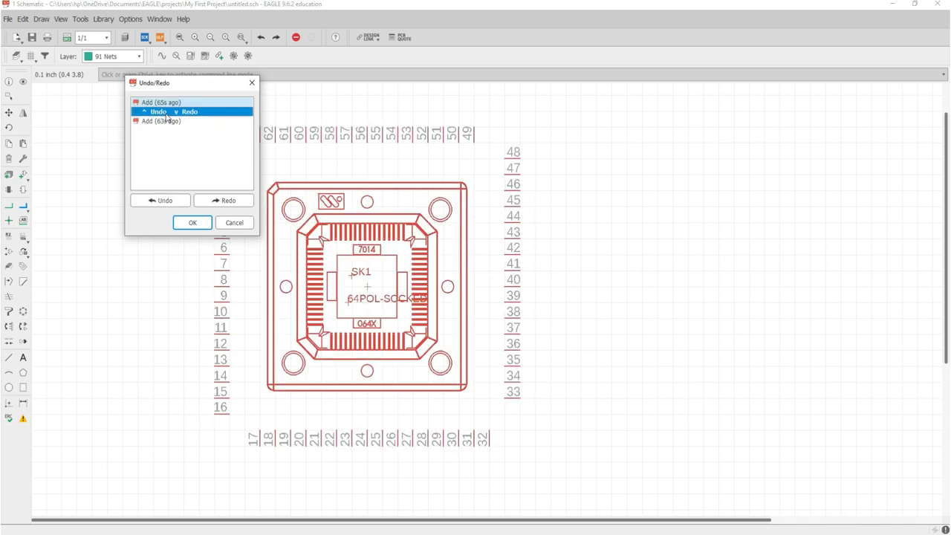
left_click(167, 121)
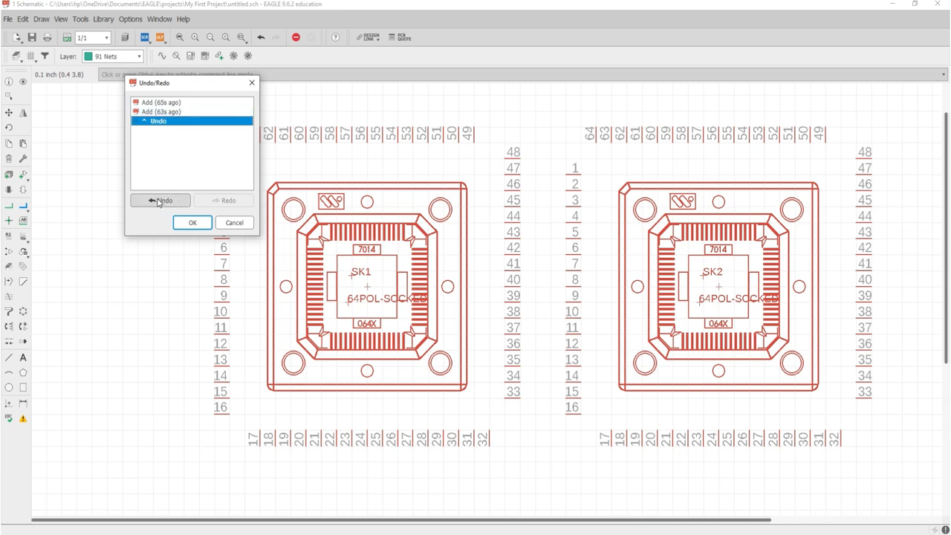
left_click(151, 112)
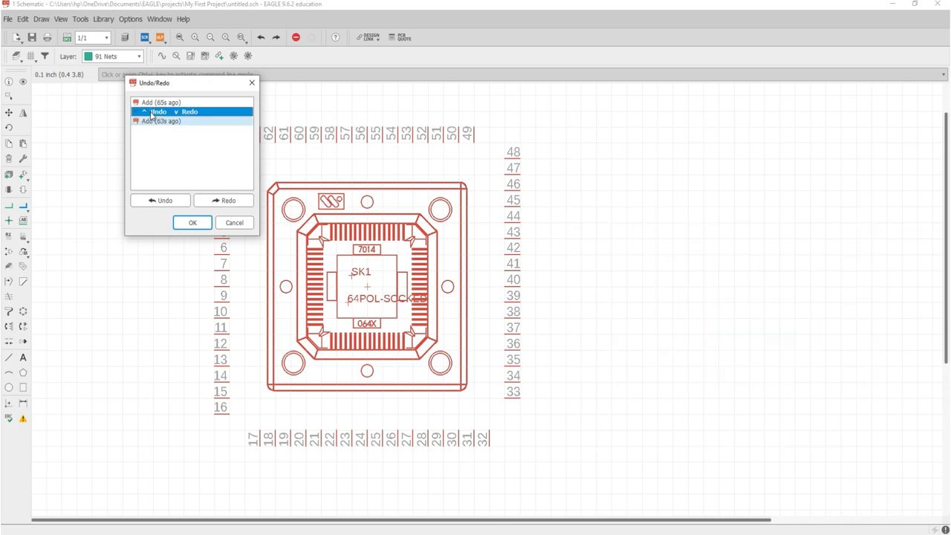
scroll(151, 116, "down", 1)
scroll(151, 116, "up", 2)
scroll(152, 116, "down", 2)
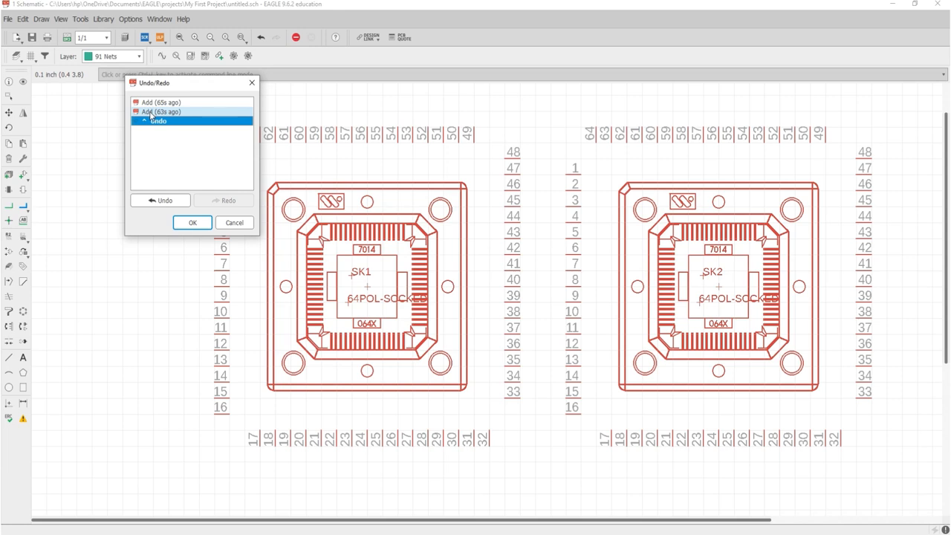
left_click(151, 112)
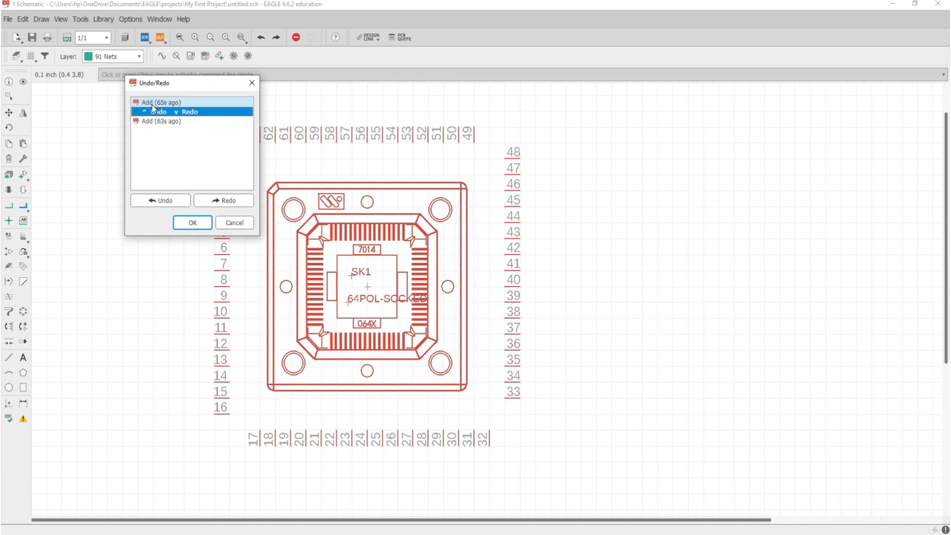
- Confirm the Undo/Redo history with OK, keeping only socket SK1
left_click(200, 223)
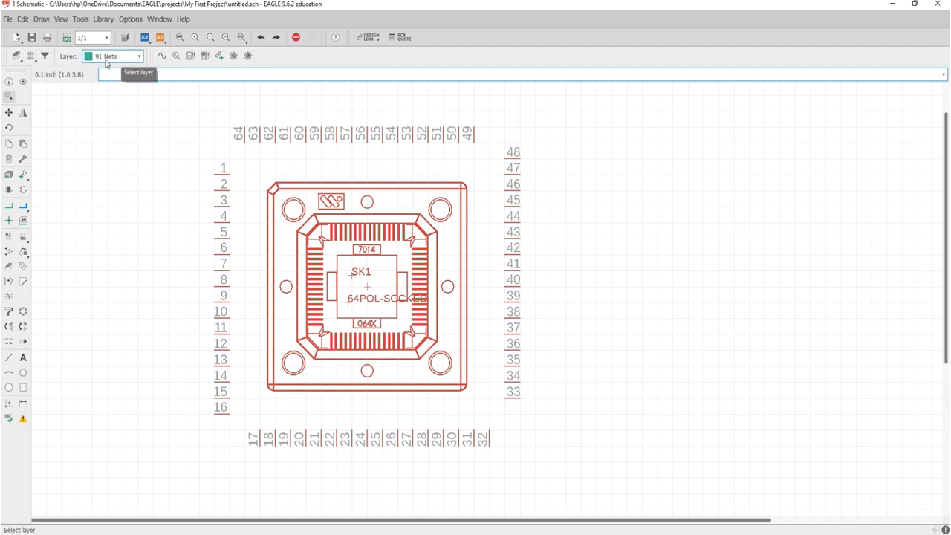
left_click(16, 56)
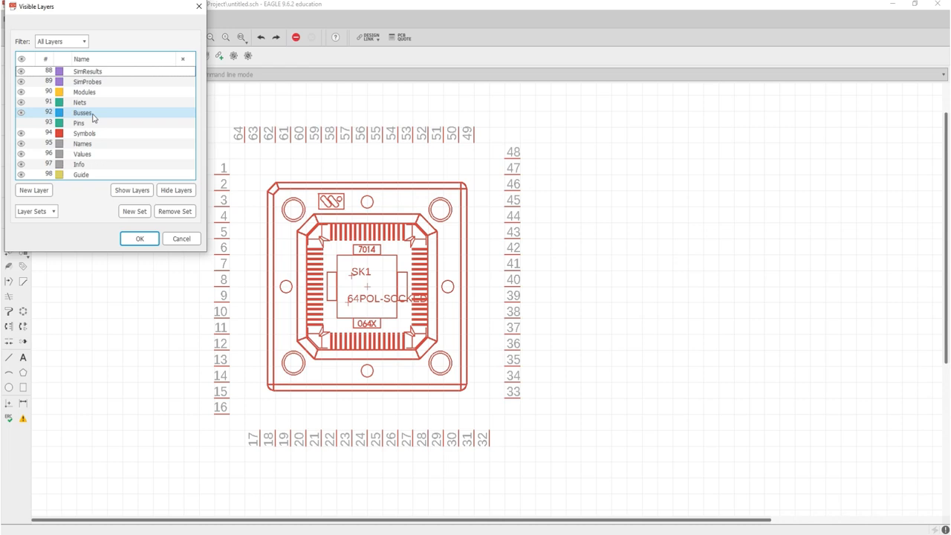
left_click(23, 135)
left_click(22, 134)
left_click(21, 134)
left_click(36, 144)
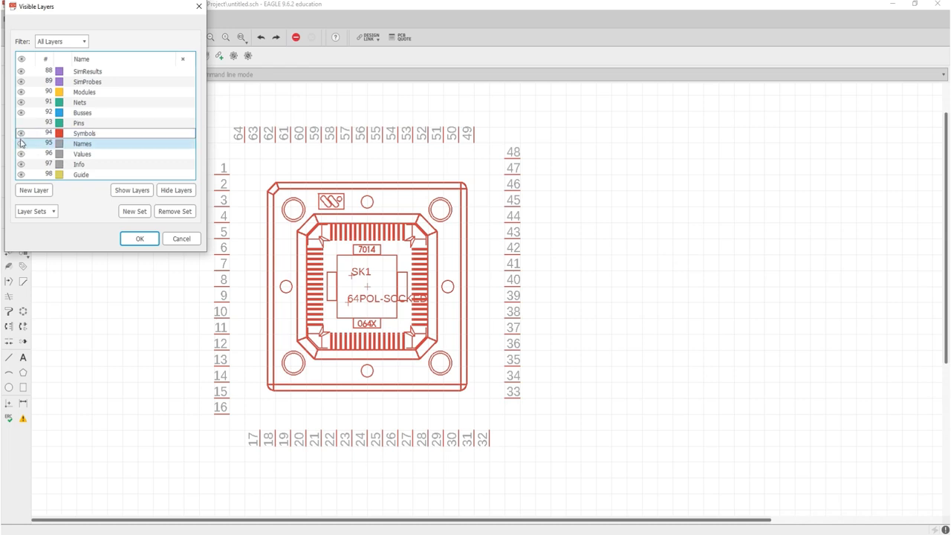
left_click(21, 144)
left_click(20, 144)
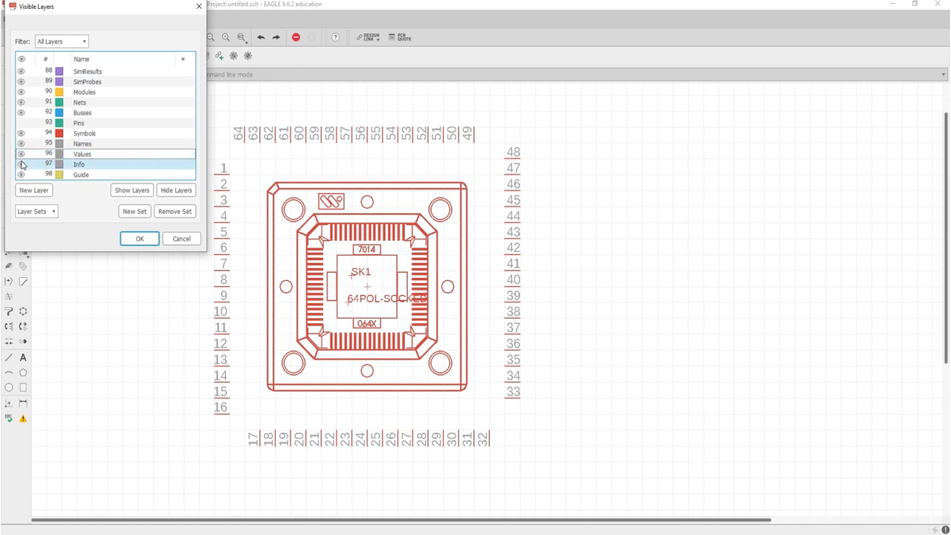
left_click(22, 166)
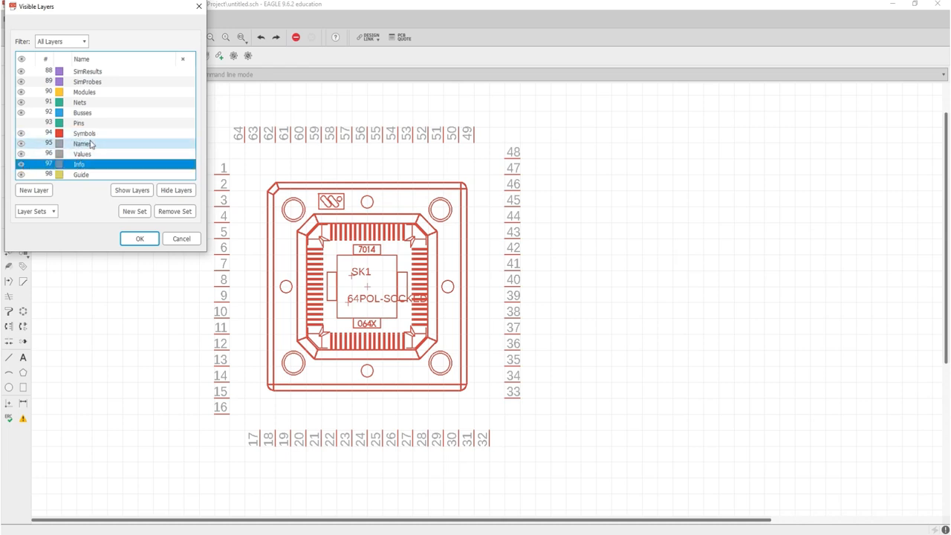
left_click(139, 238)
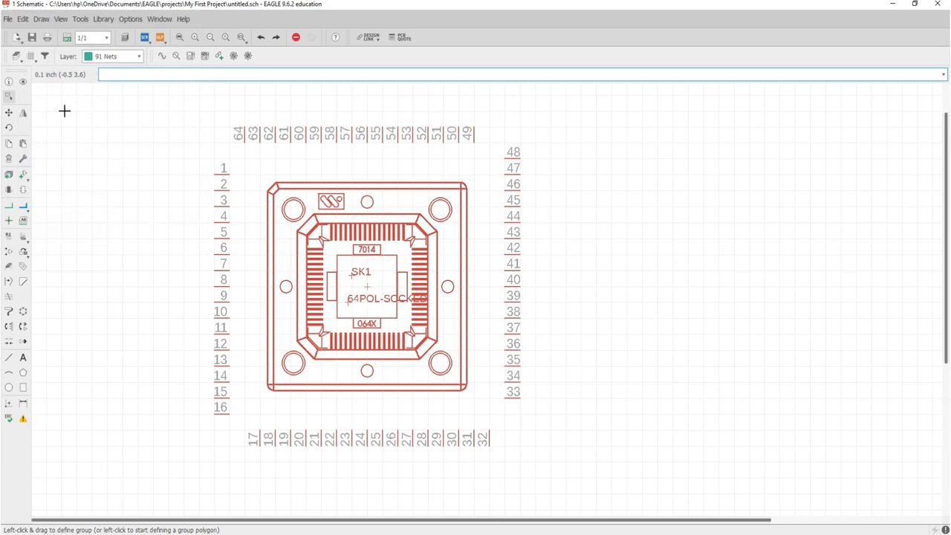
- Cancel the Grid settings unchanged, then view and dismiss the saved grid choices menu
left_click(31, 56)
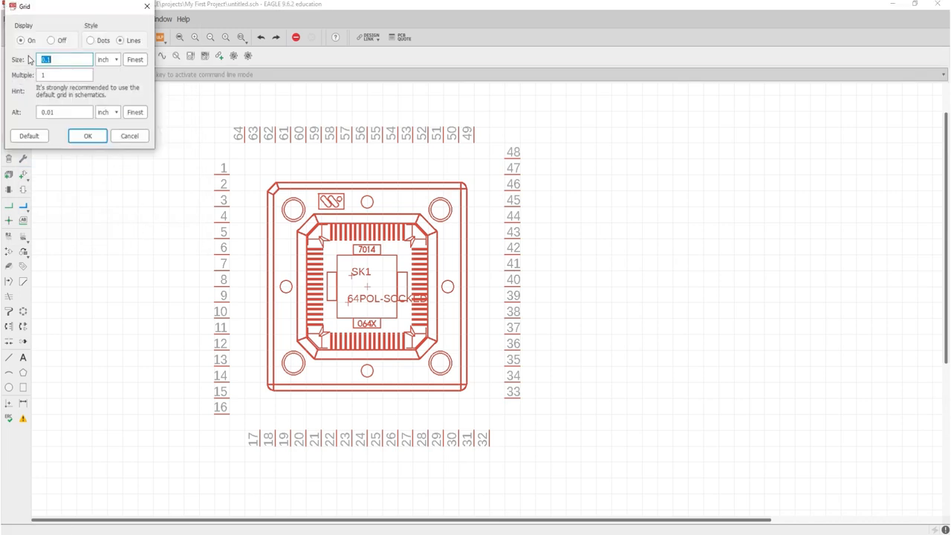
left_click(130, 136)
right_click(30, 58)
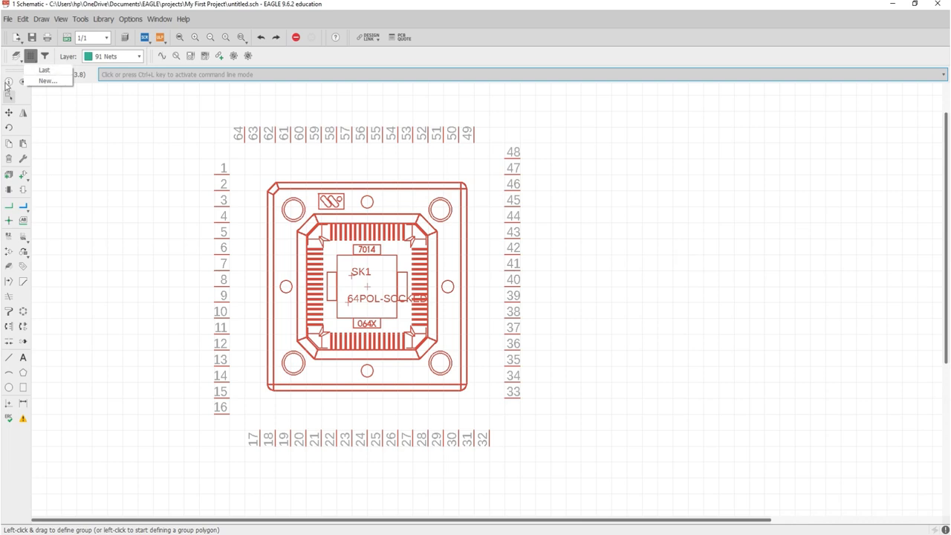
left_click(258, 57)
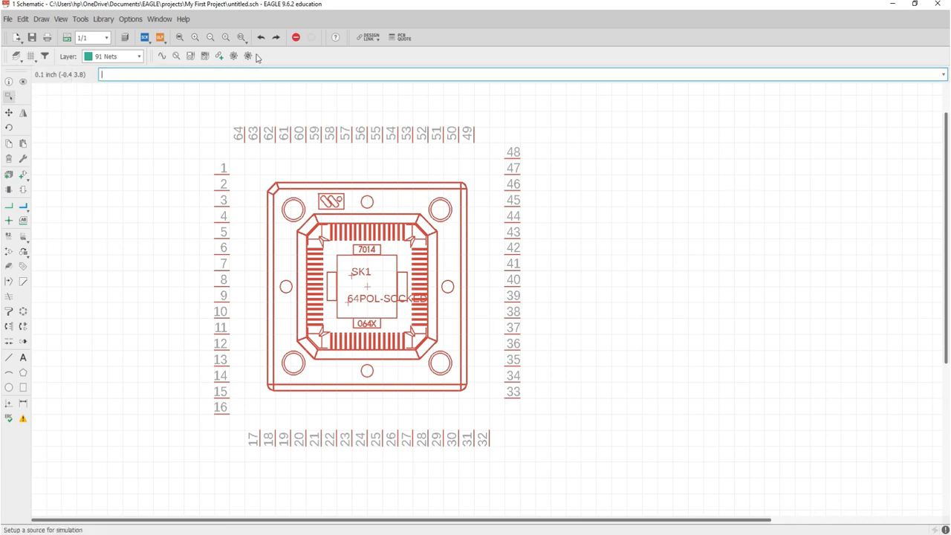
- Open the selection filter, then make 95 Names the active layer after briefly choosing 94 Symbols
left_click(43, 58)
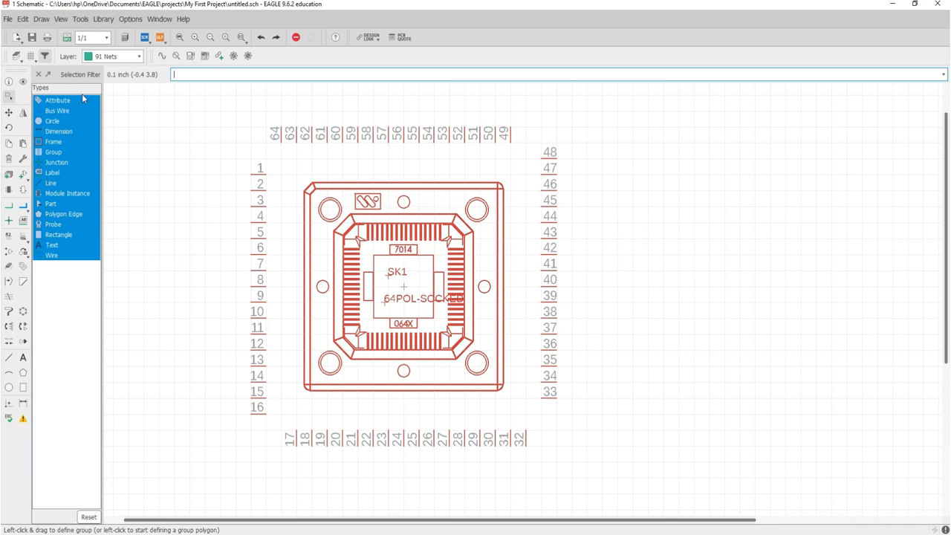
left_click(138, 58)
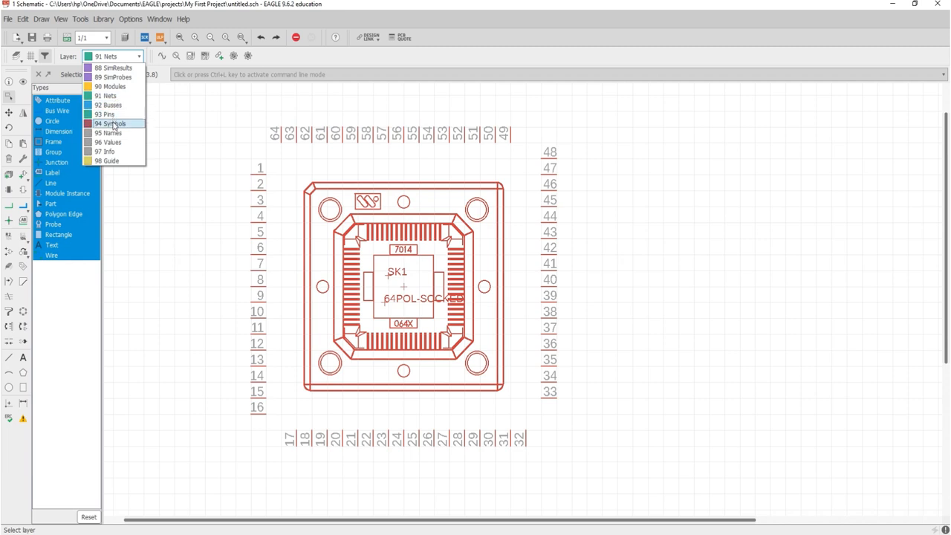
left_click(110, 123)
left_click(138, 56)
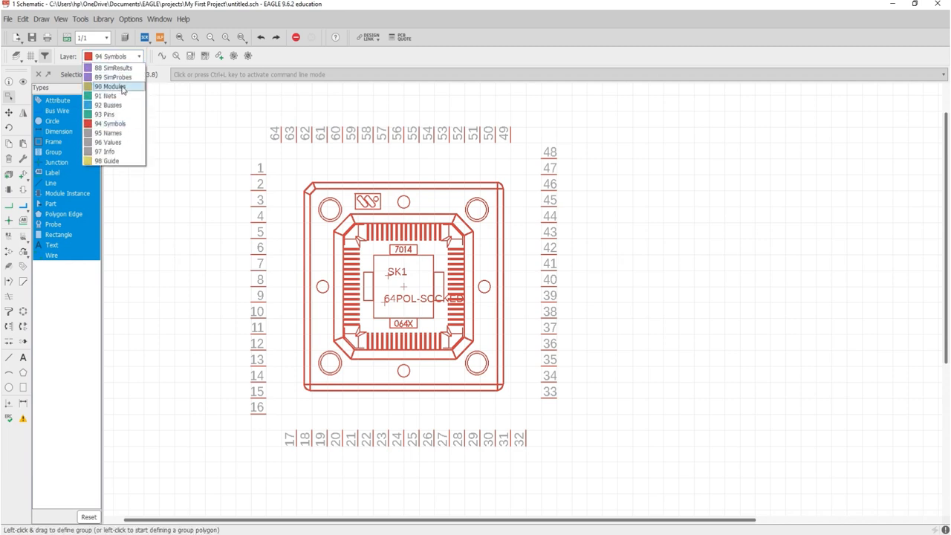
left_click(113, 133)
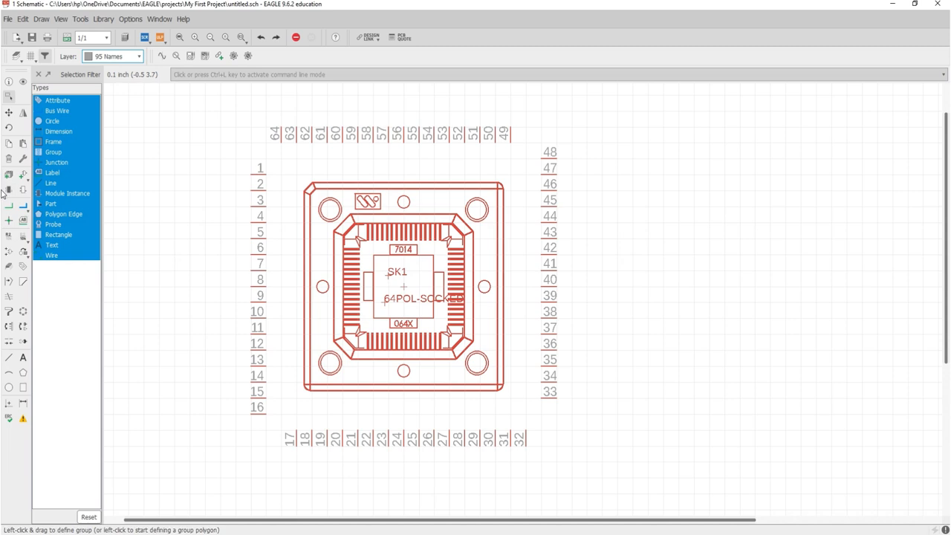
left_click(9, 82)
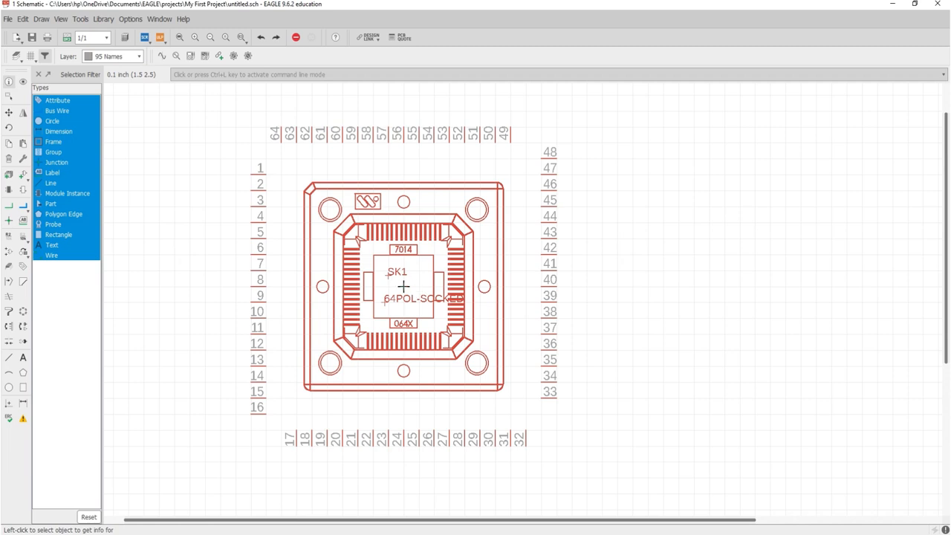
left_click(402, 286)
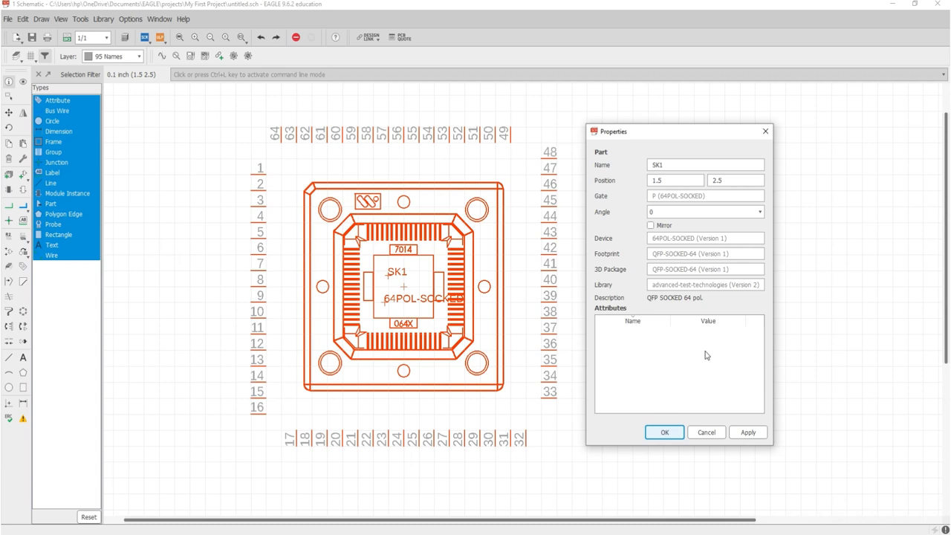
left_click(708, 433)
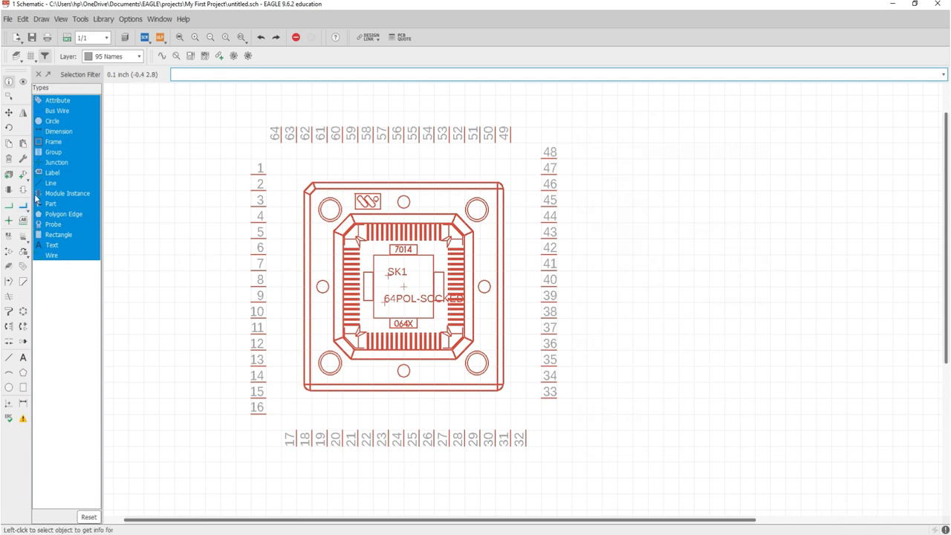
- Generate the board from the schematic and move SK1 inside the board outline
left_click(23, 83)
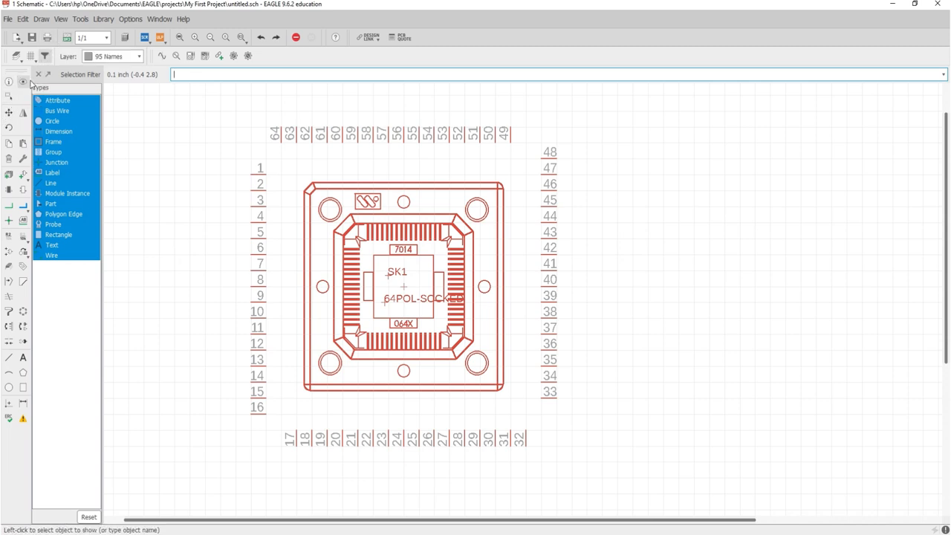
left_click(67, 37)
left_click(178, 85)
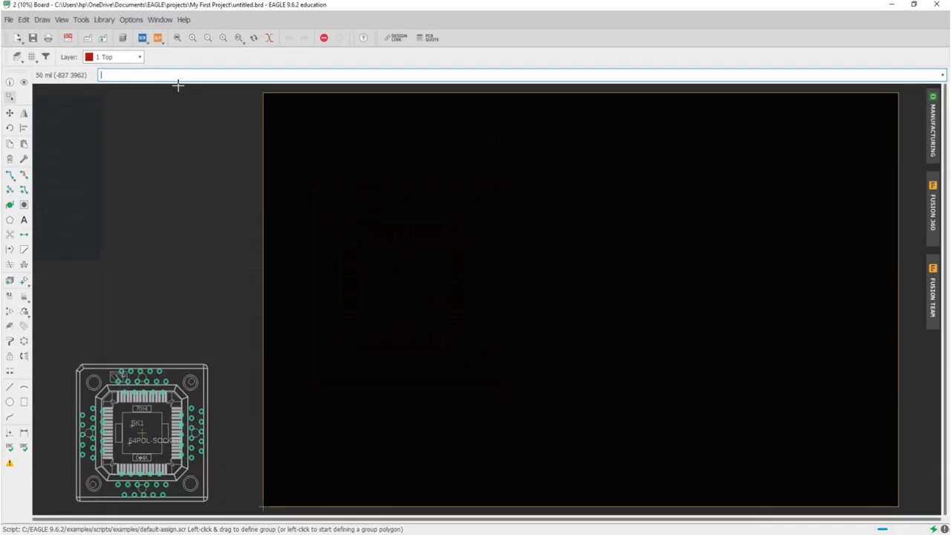
left_click(8, 112)
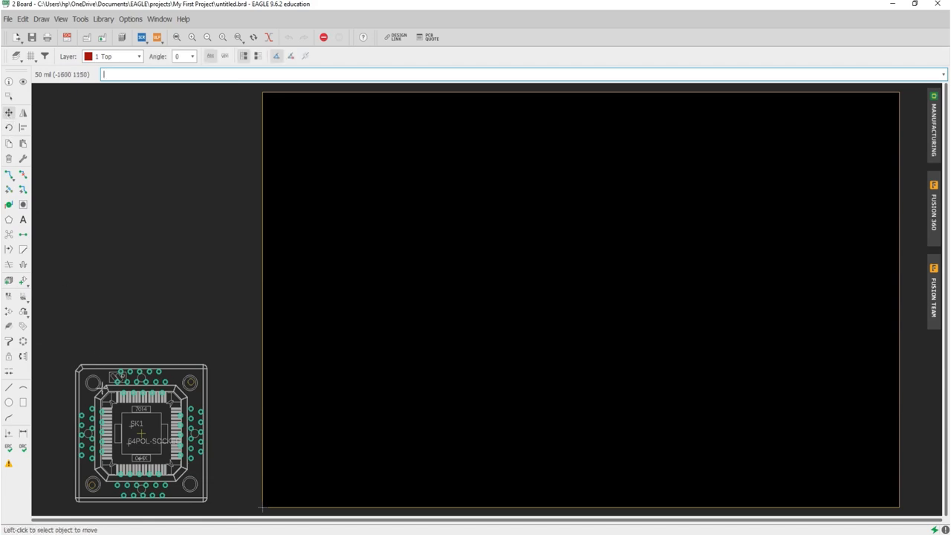
left_click(142, 433)
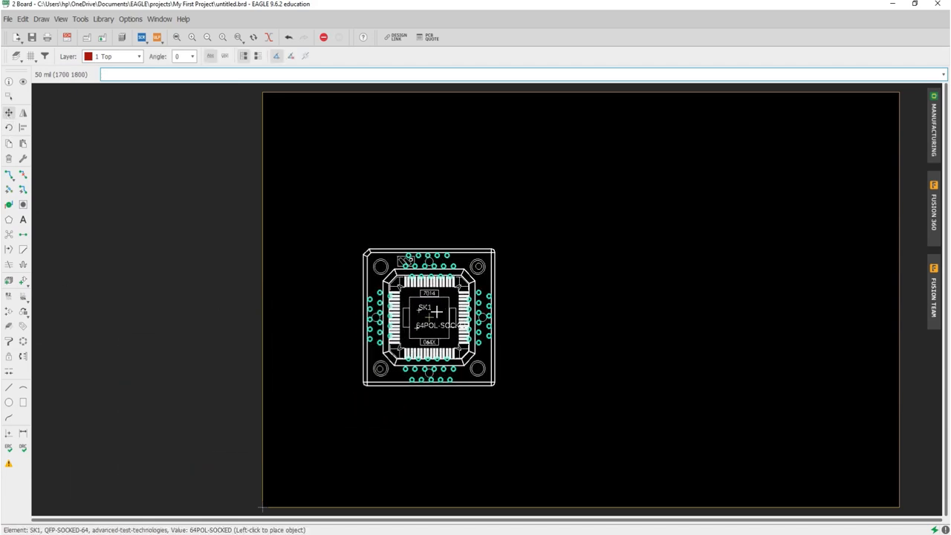
left_click(434, 311)
- Place the schematic and board side by side and cross-probe SK1 in both with Show
left_click_drag(609, 6, 949, 149)
left_click(136, 220)
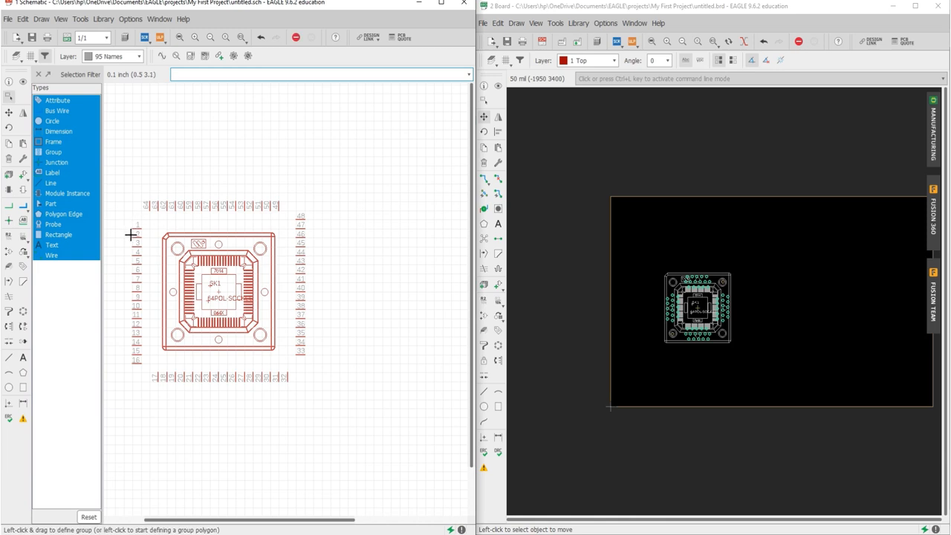
left_click(23, 83)
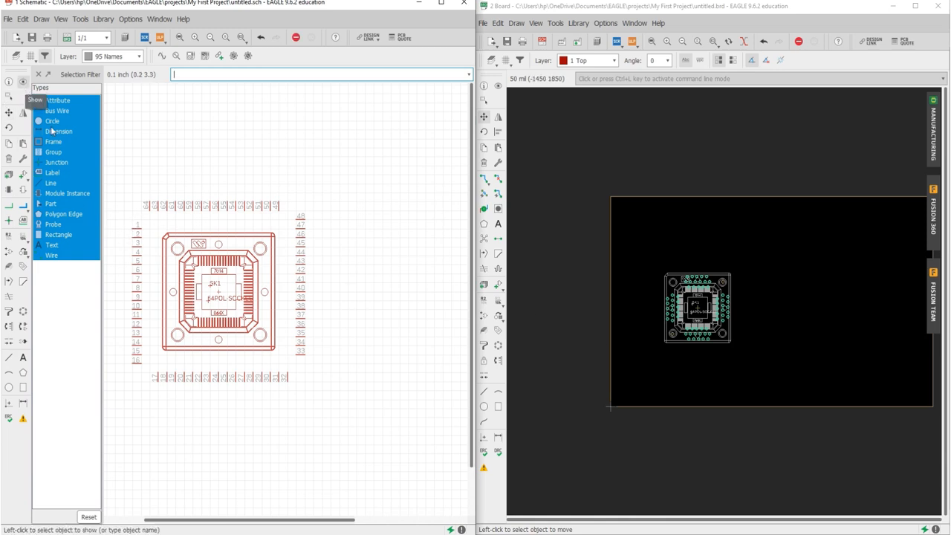
left_click(225, 296)
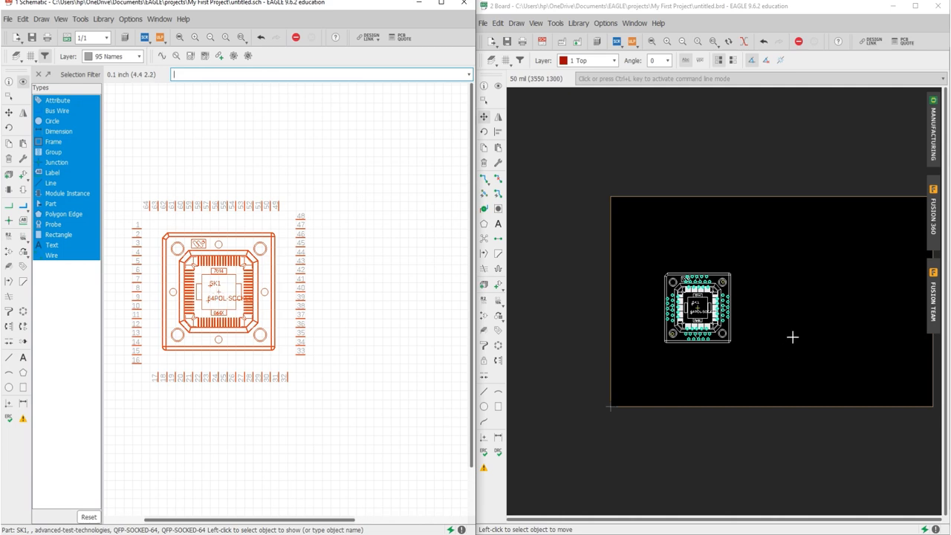
left_click(662, 222)
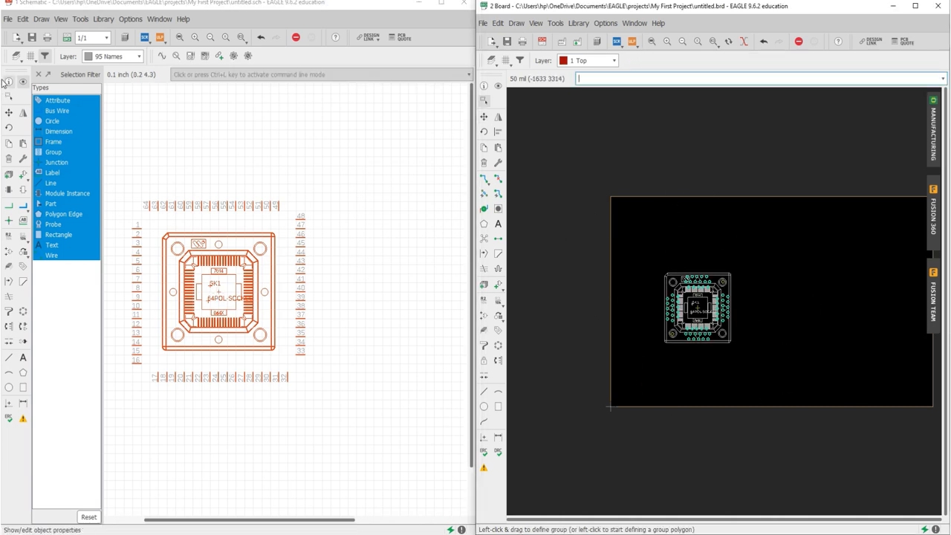
left_click(499, 86)
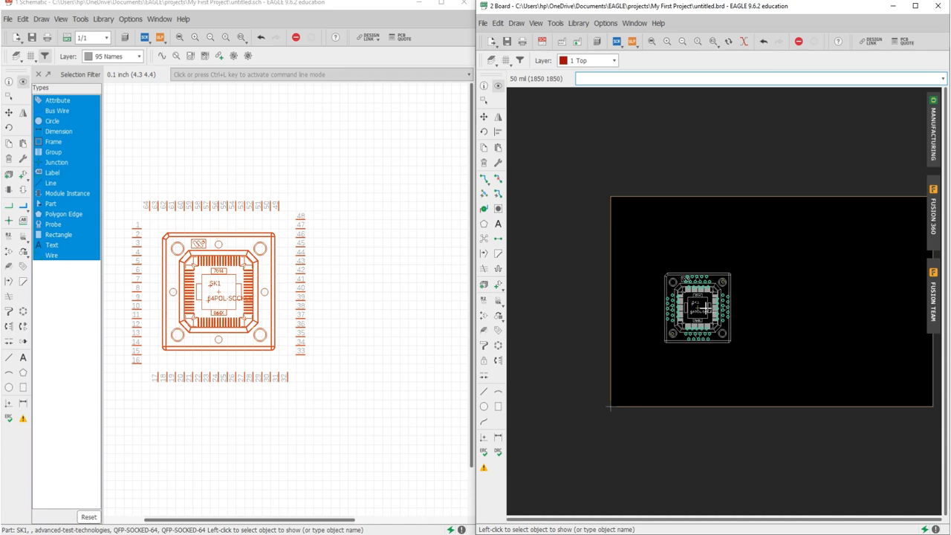
left_click(699, 308)
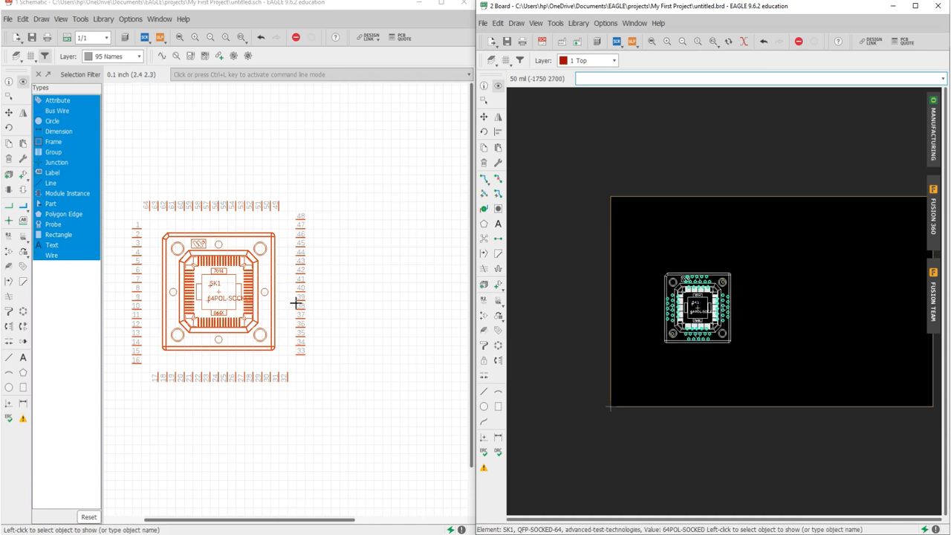
left_click(8, 97)
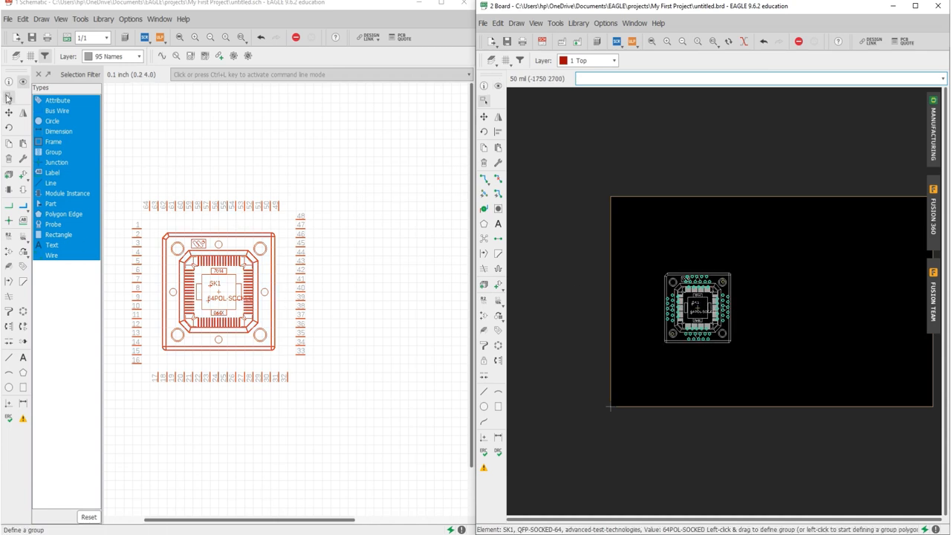
- Maximize the schematic window and box the SK1 socket into a group
left_click(440, 3)
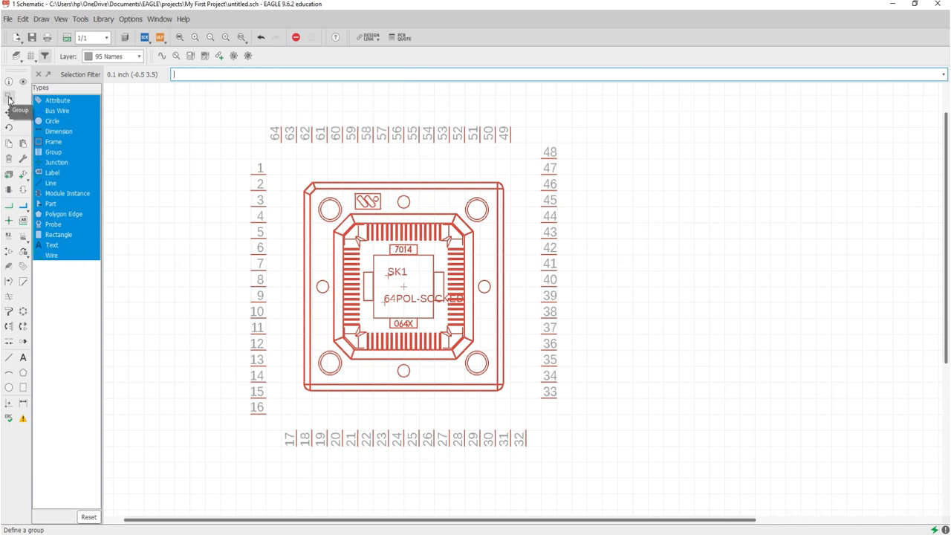
left_click(9, 97)
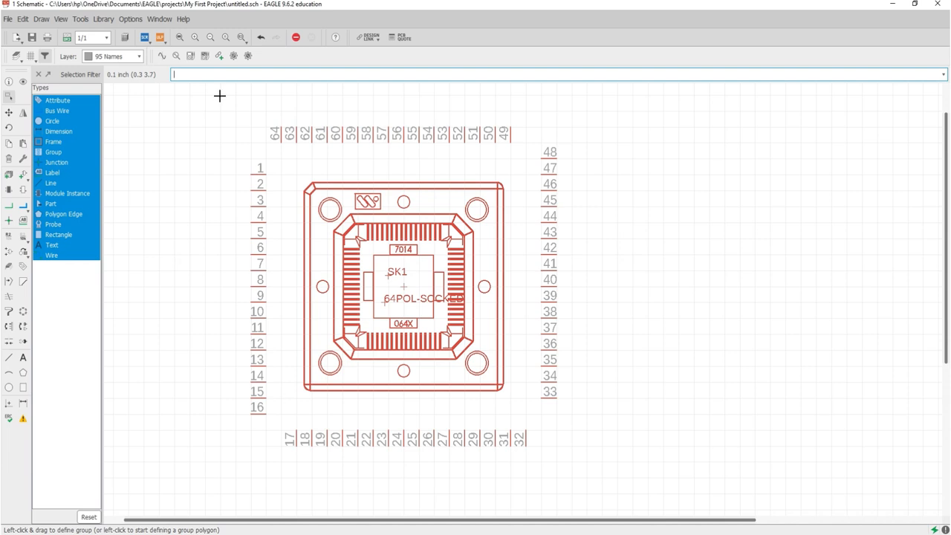
left_click_drag(219, 95, 603, 478)
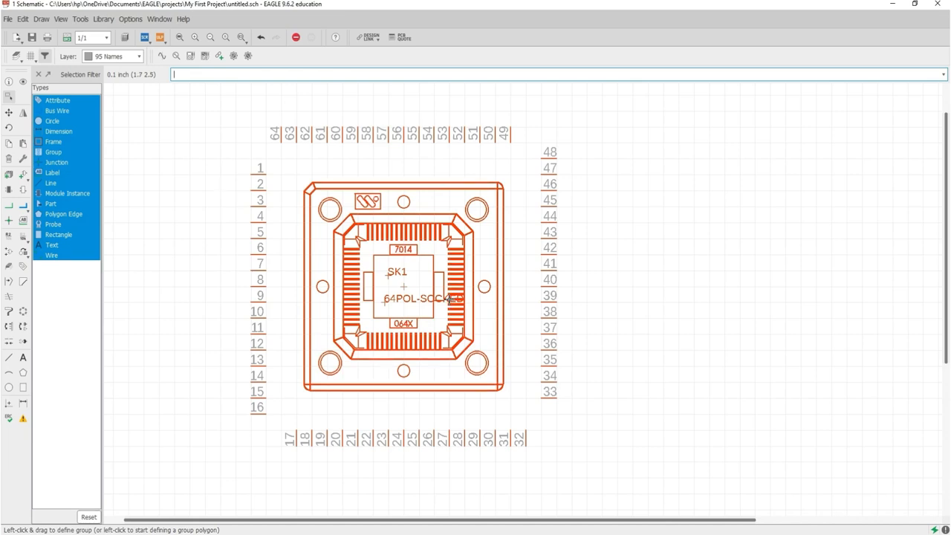
- Pick up SK1 and cycle it through 90° rotations, ending turned 180 degrees
left_click(8, 113)
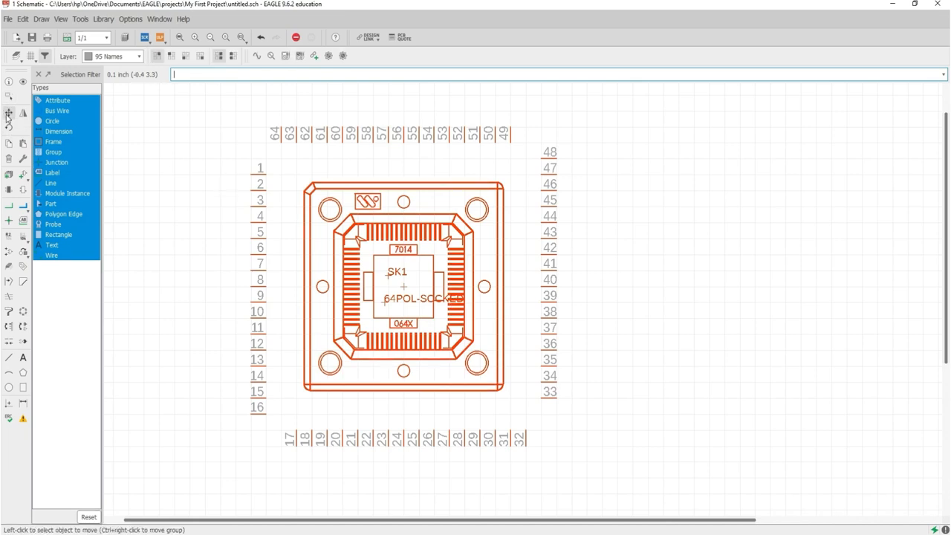
left_click(404, 287)
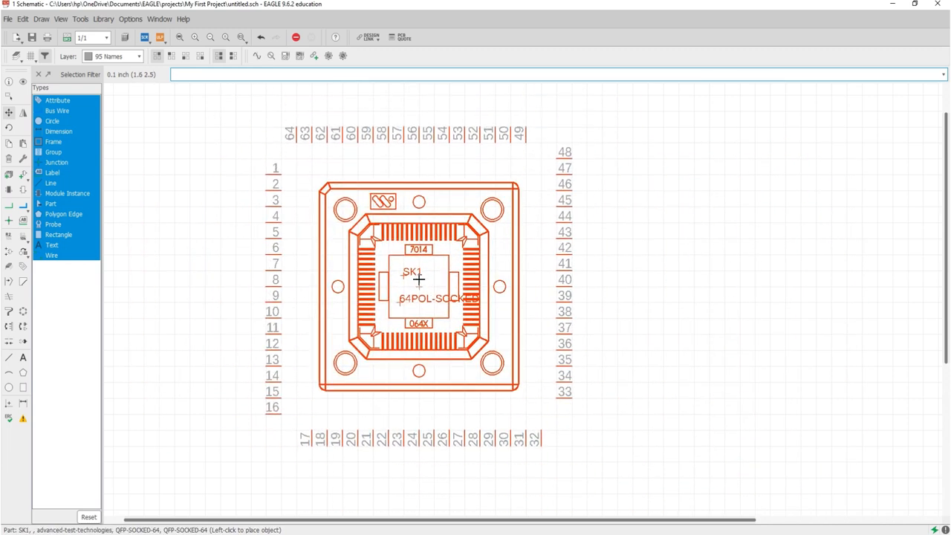
right_click(419, 276)
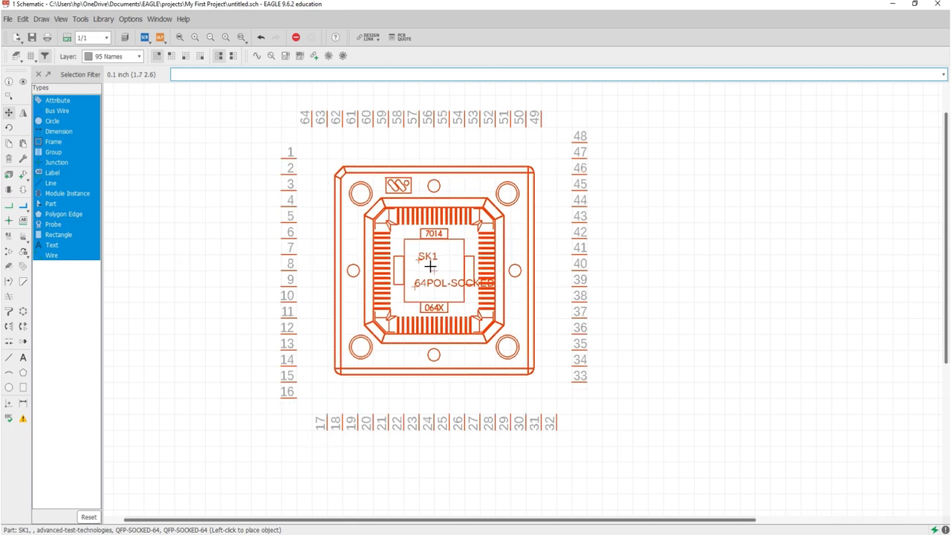
right_click(430, 266)
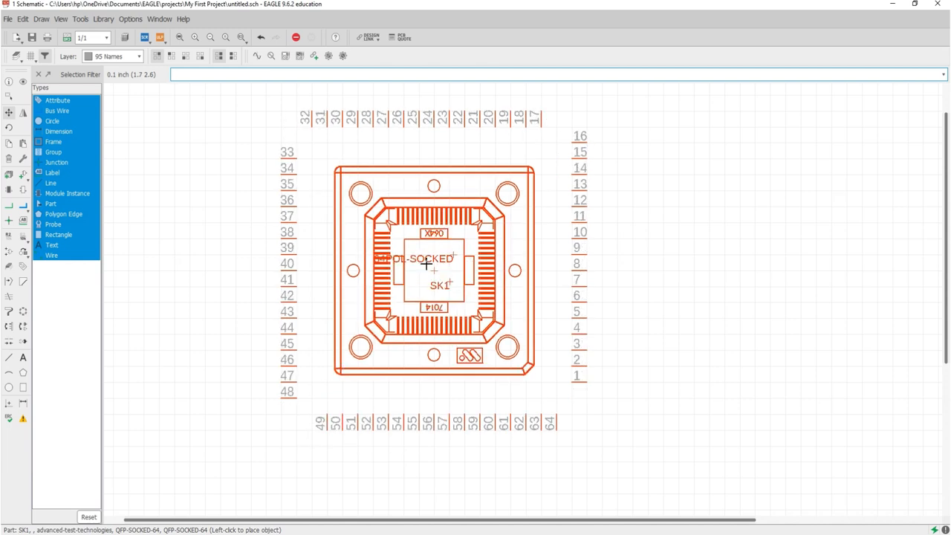
right_click(664, 278)
right_click(376, 250)
right_click(377, 246)
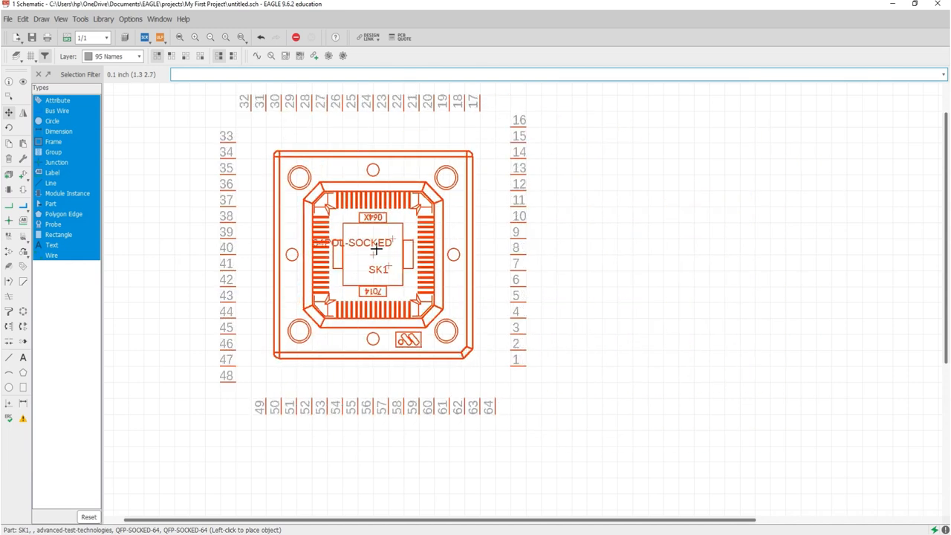
right_click(377, 249)
right_click(393, 268)
right_click(405, 279)
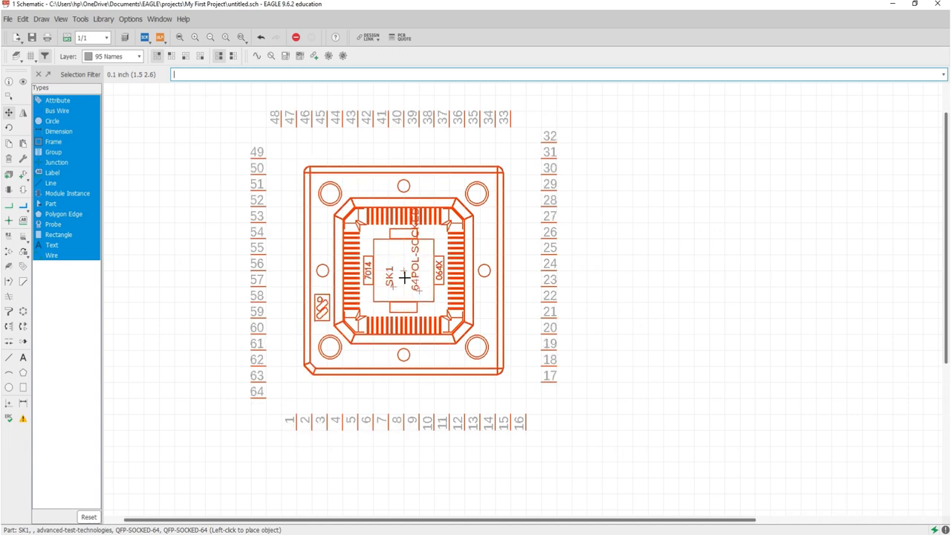
right_click(405, 278)
right_click(405, 278)
right_click(404, 278)
right_click(405, 278)
right_click(404, 277)
right_click(404, 276)
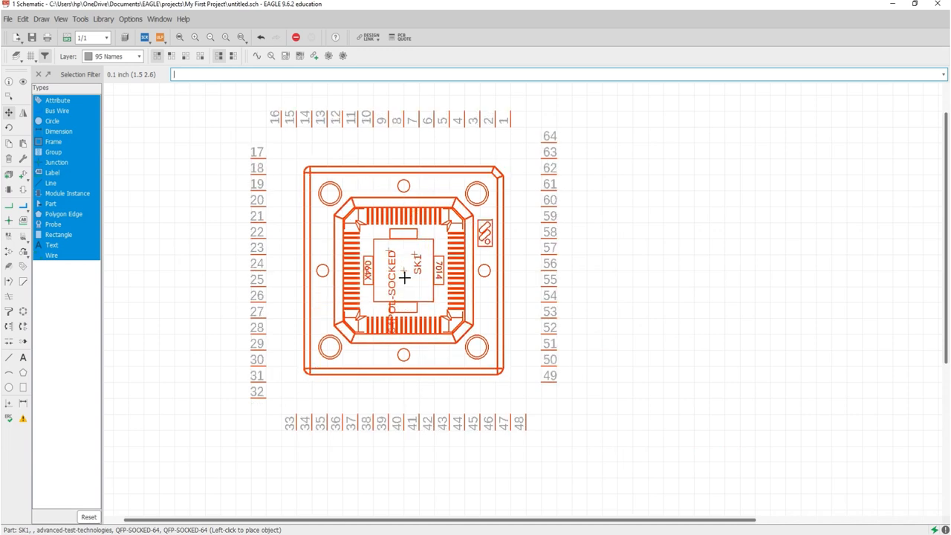
right_click(404, 276)
right_click(404, 276)
right_click(404, 276)
- Set socket SK1 down and mirror it horizontally
left_click(404, 276)
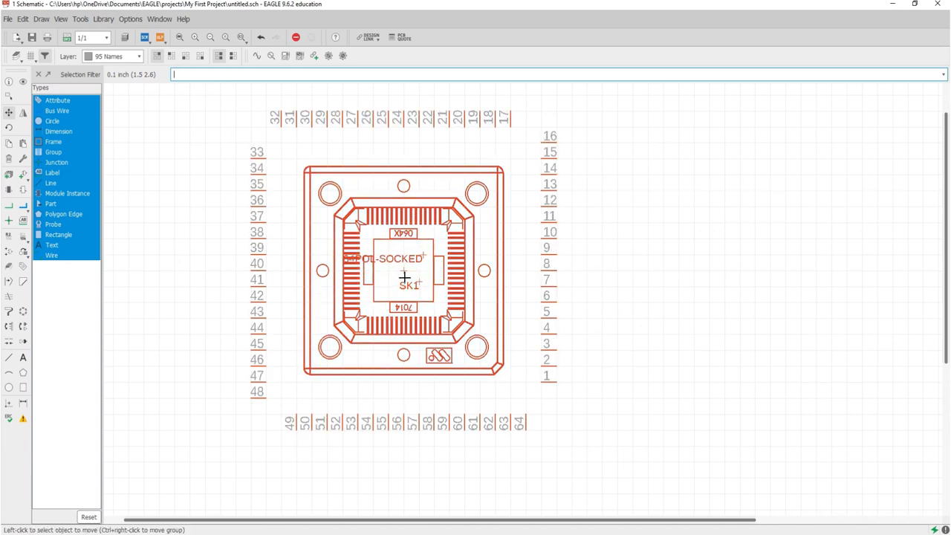
left_click(24, 113)
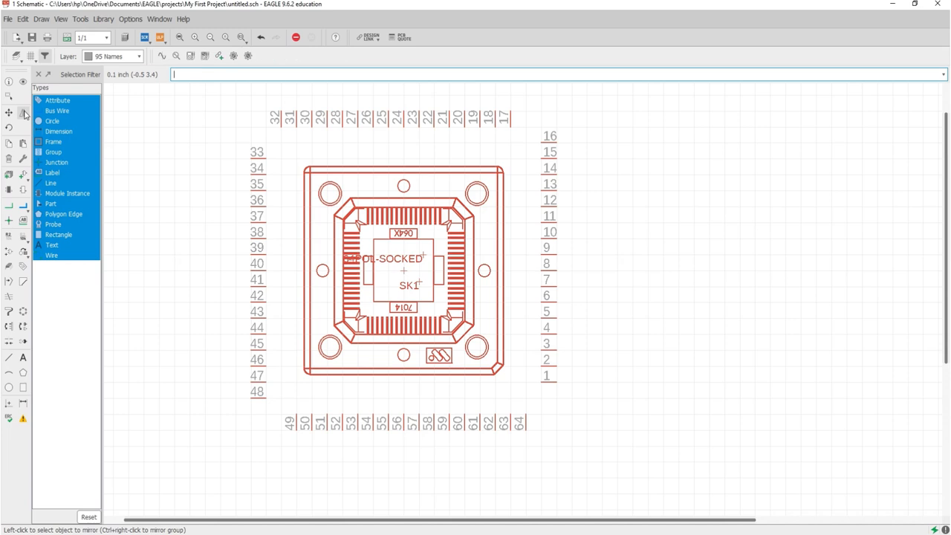
left_click(405, 269)
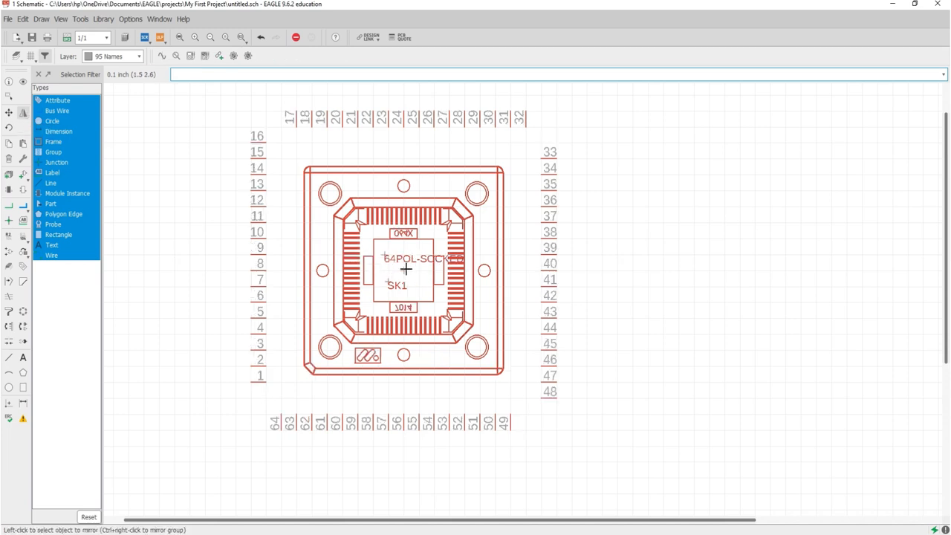
left_click(406, 269)
left_click(405, 269)
left_click(405, 269)
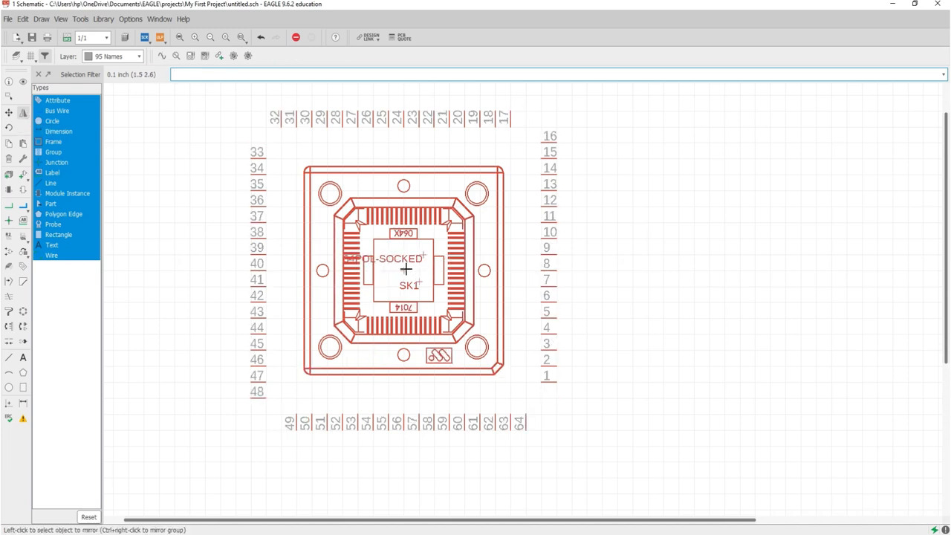
- Rotate SK1 twice by 90° so pins 1–16 run down its left side
left_click(8, 128)
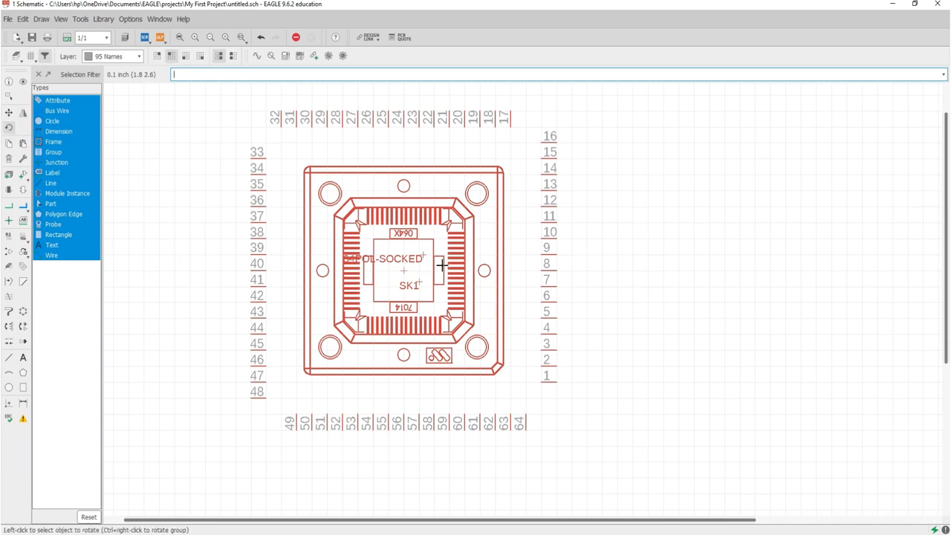
left_click(402, 269)
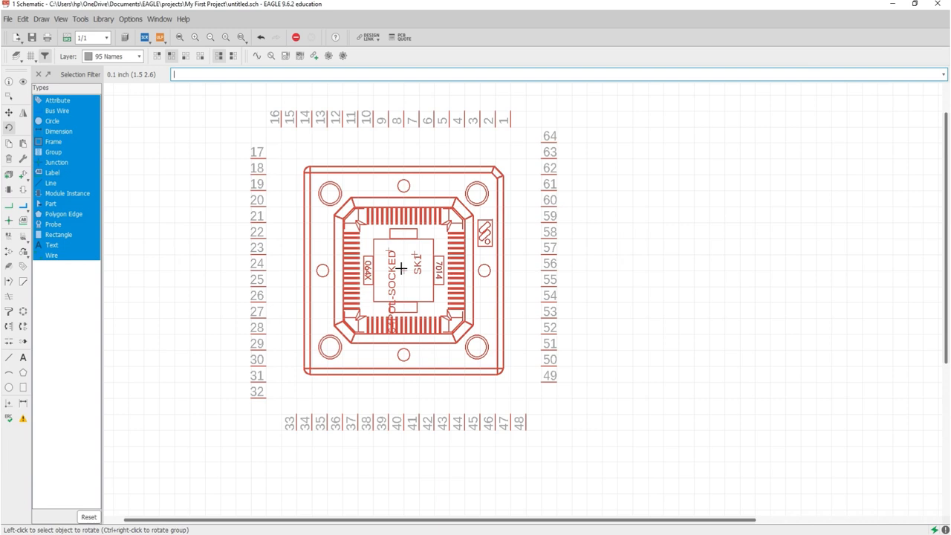
left_click(401, 269)
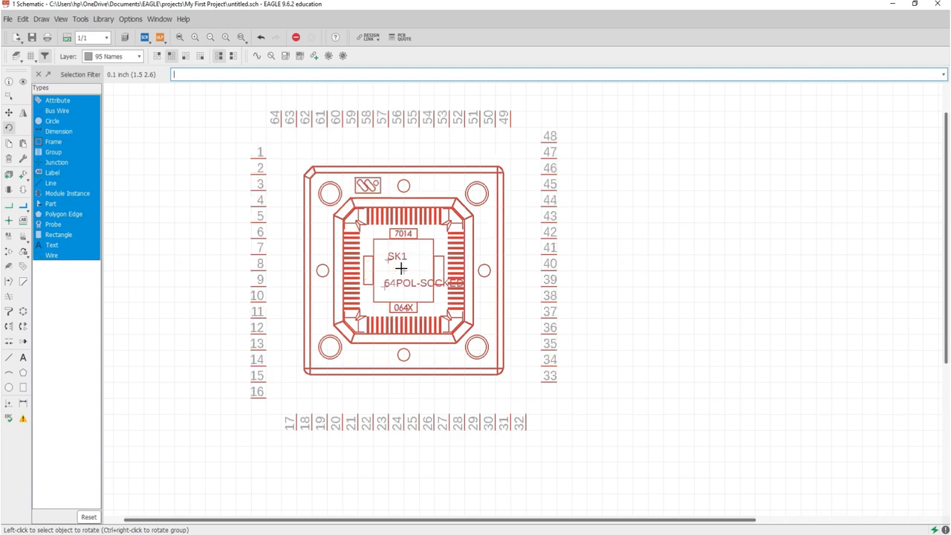
- Copy SK1 and place the duplicate SK2 to its right
left_click(10, 145)
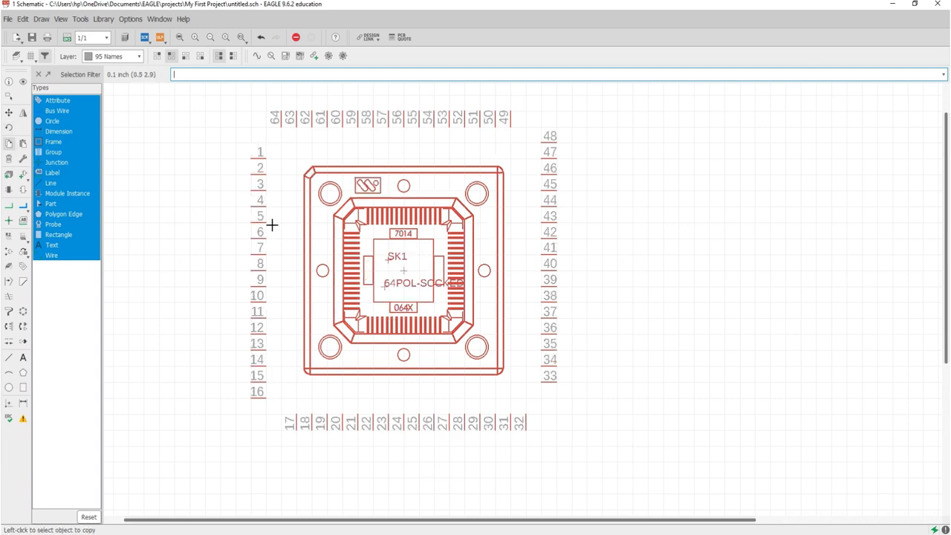
left_click(403, 272)
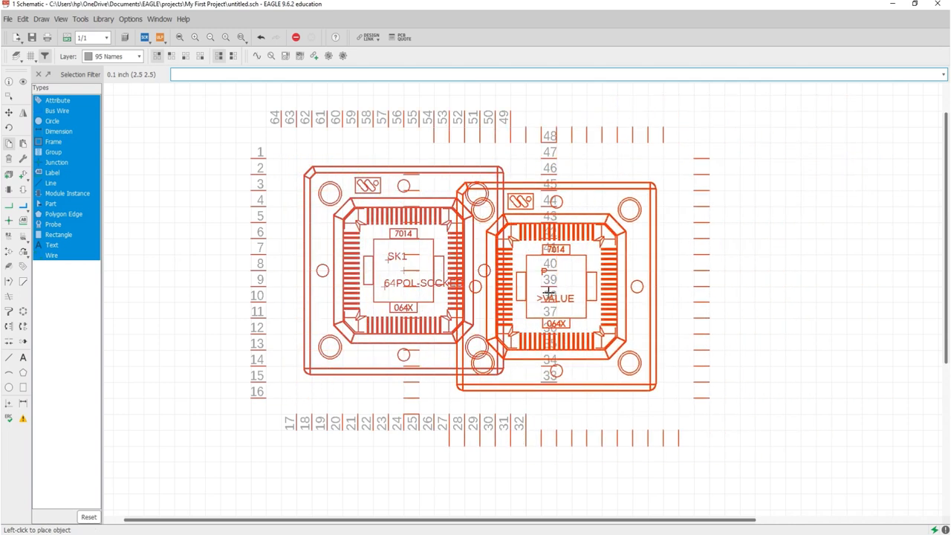
scroll(557, 283, "down", 1)
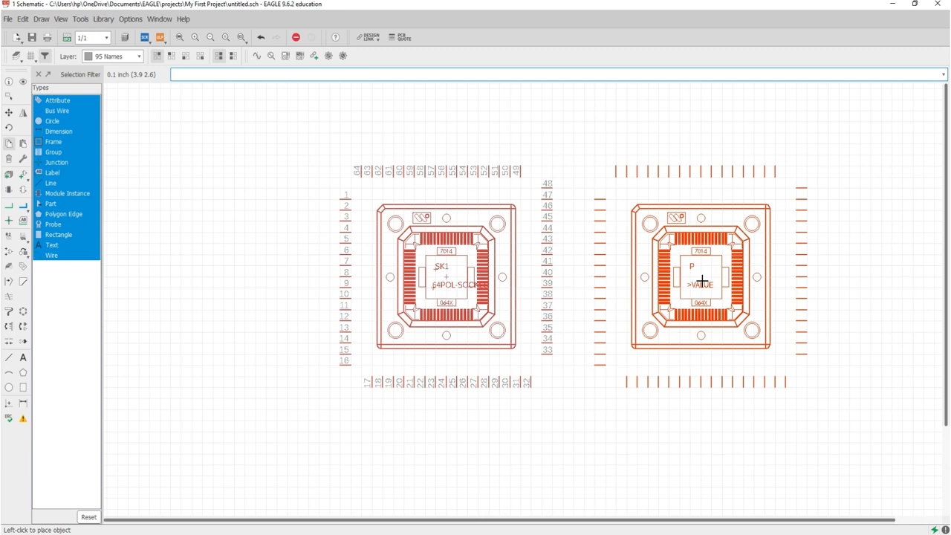
left_click(702, 281)
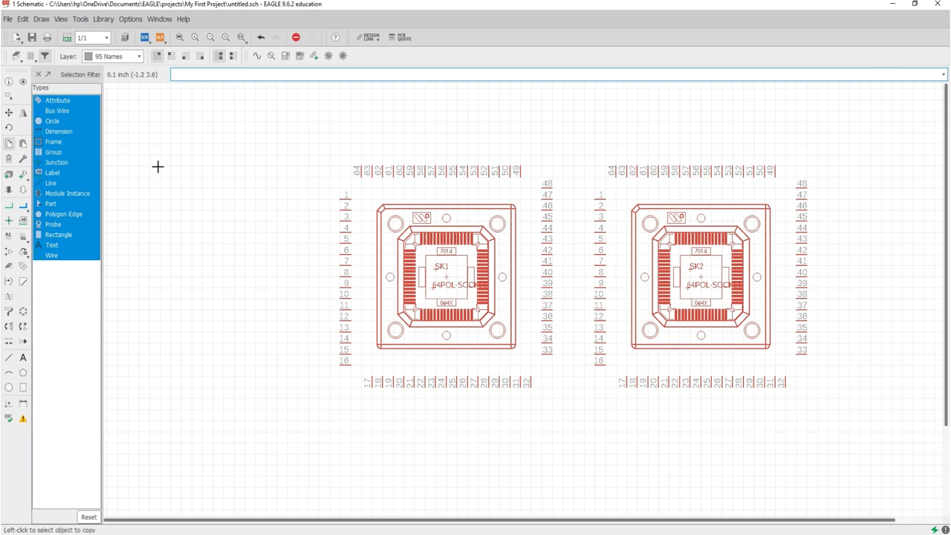
- Delete the duplicate socket SK2, then close the Change property list without applying anything
left_click(8, 161)
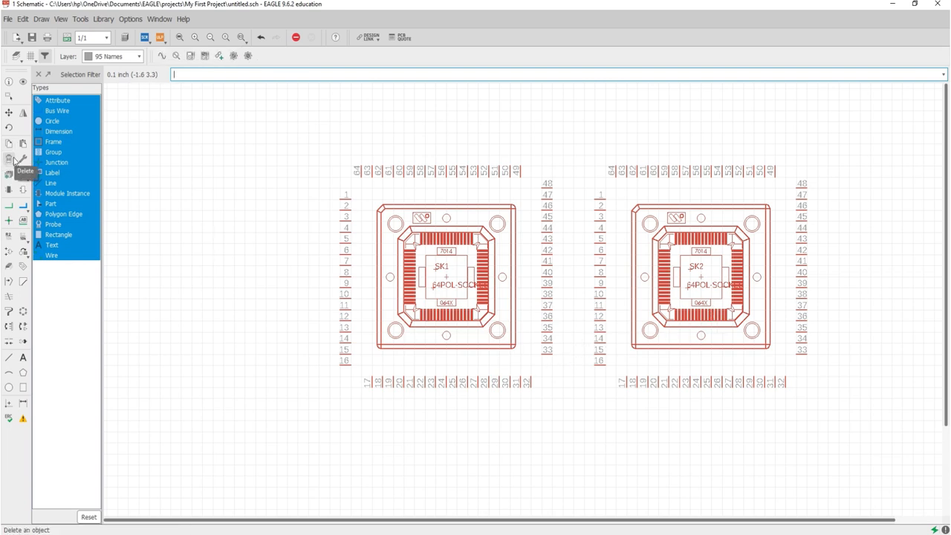
left_click(701, 277)
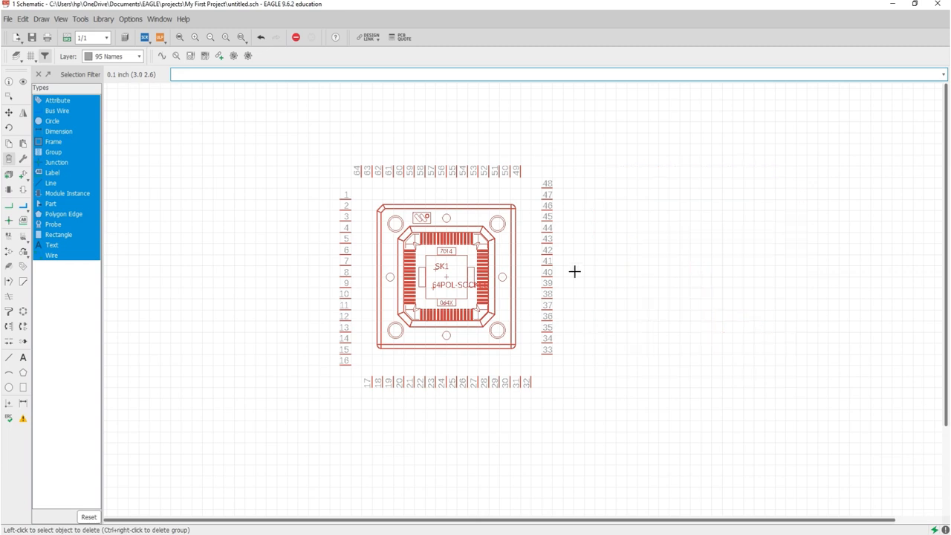
left_click(22, 160)
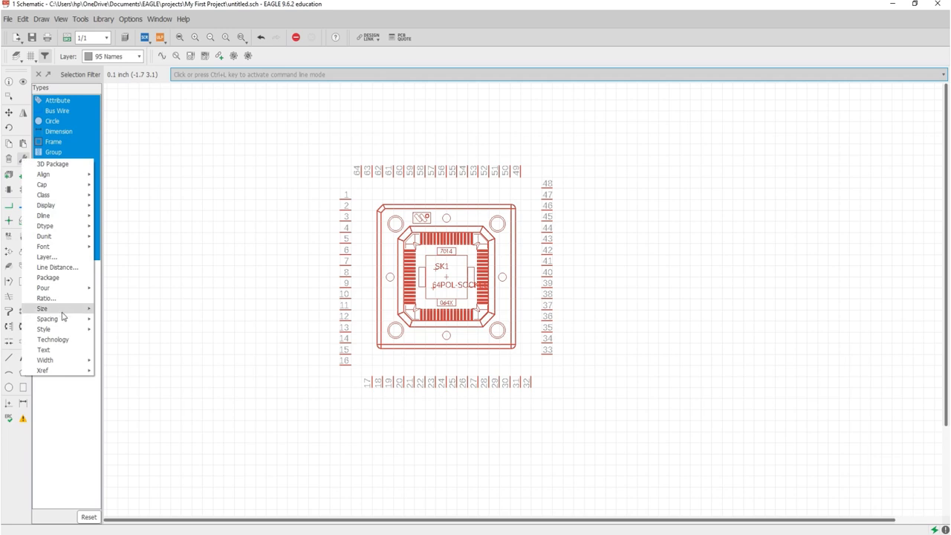
mouse_move(72, 177)
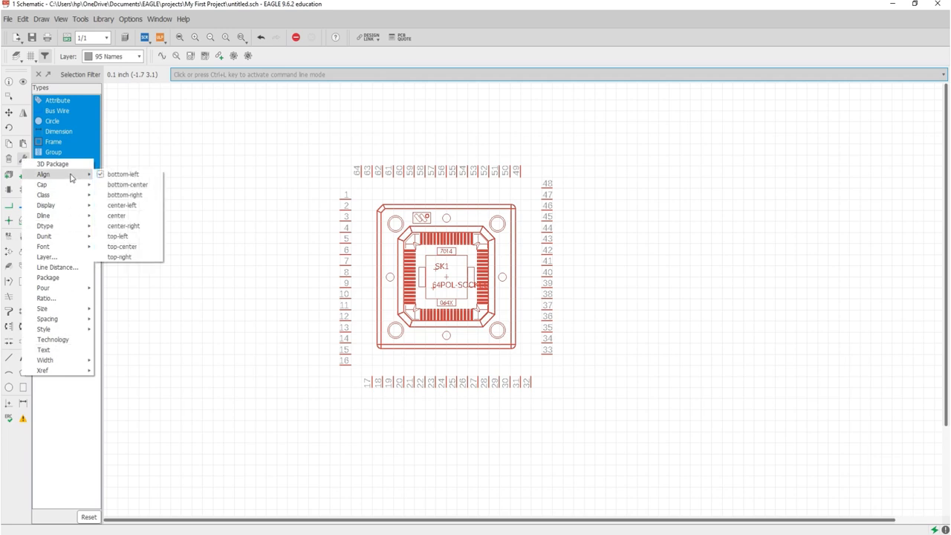
mouse_move(84, 361)
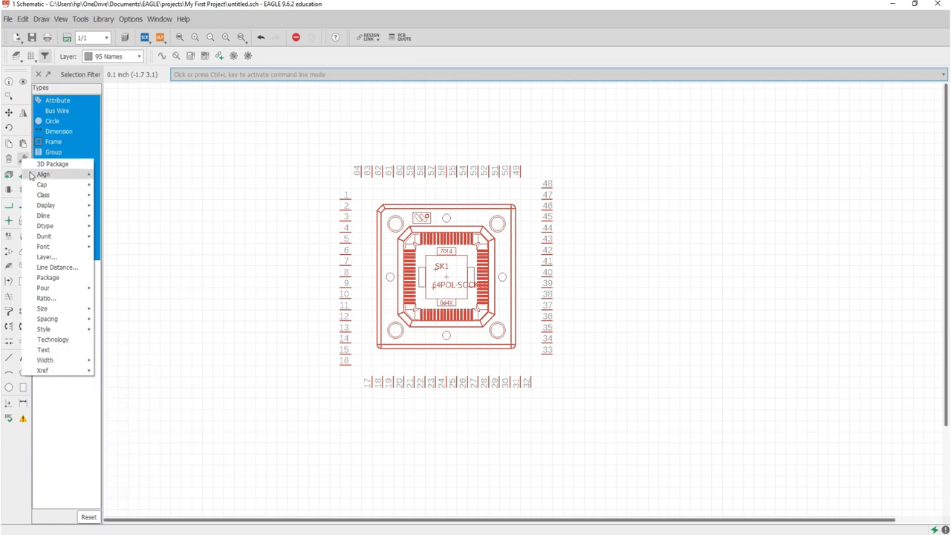
left_click(112, 155)
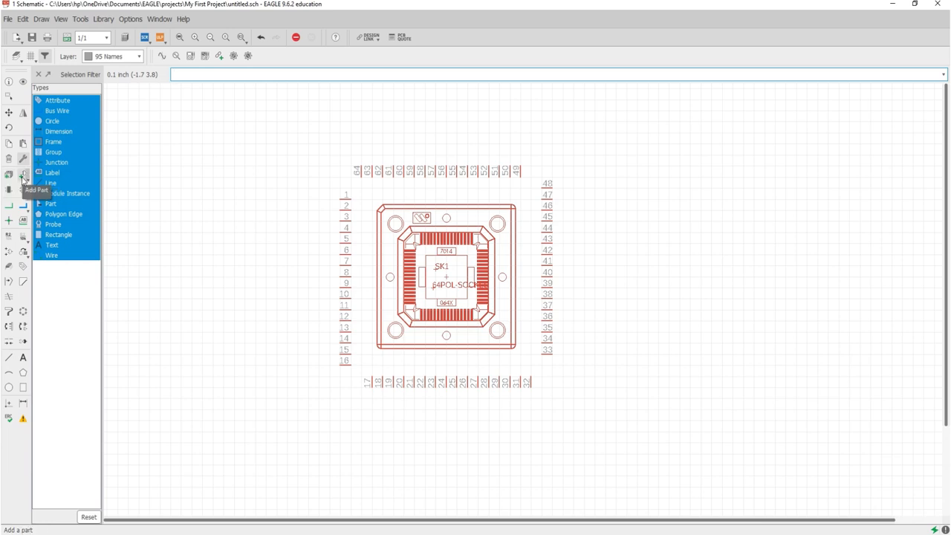
left_click(23, 179)
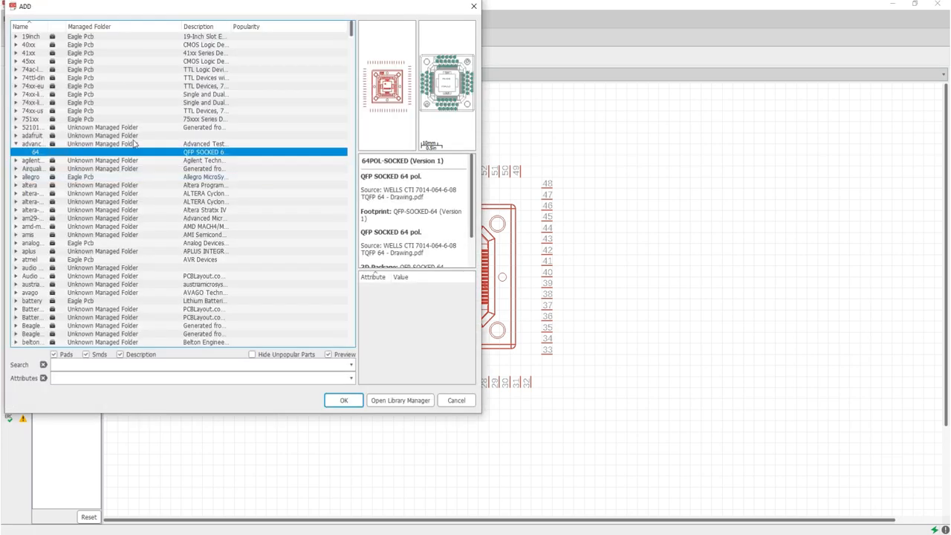
left_click_drag(216, 7, 325, 12)
scroll(236, 156, "down", 20)
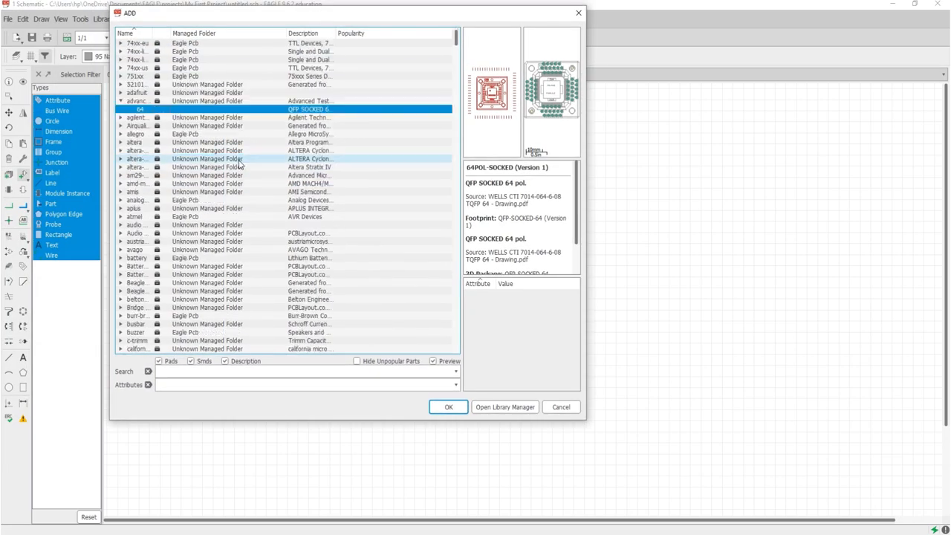
scroll(239, 163, "down", 12)
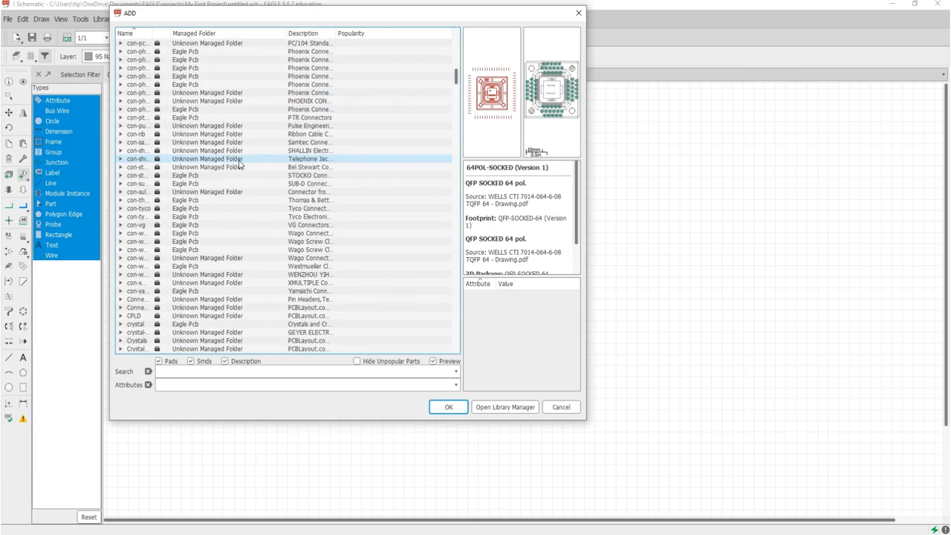
left_click(239, 159)
scroll(239, 164, "down", 2)
scroll(239, 163, "down", 1)
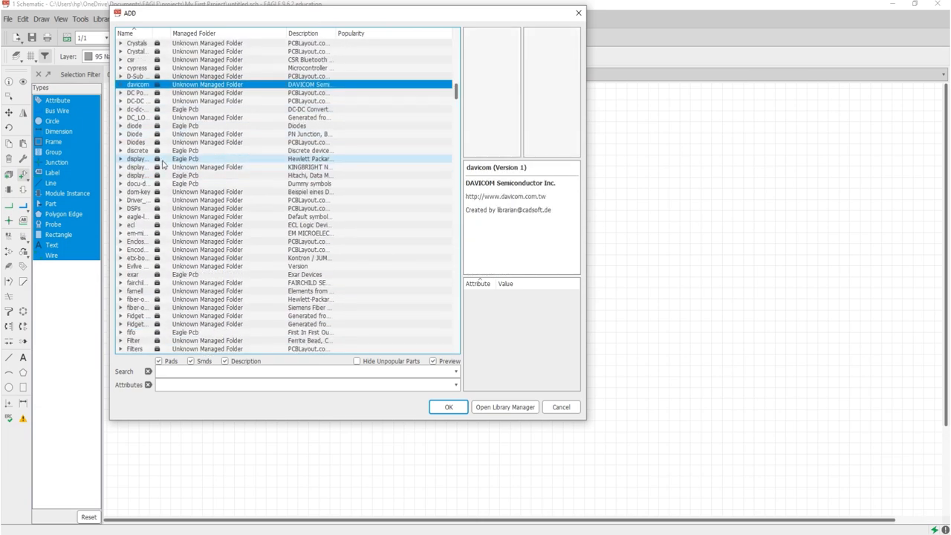
double_click(131, 150)
left_click(192, 159)
scroll(192, 164, "down", 7)
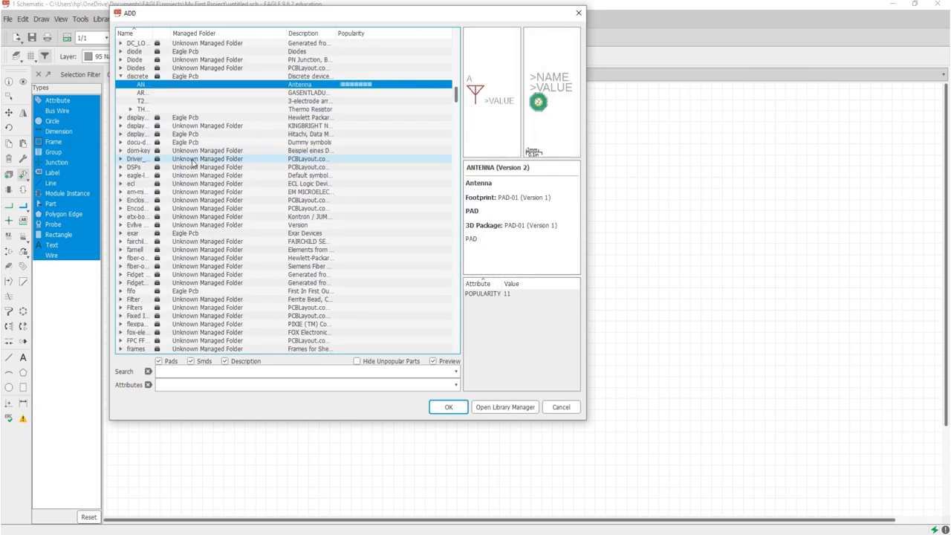
left_click(193, 159)
scroll(223, 167, "down", 6)
scroll(236, 172, "down", 6)
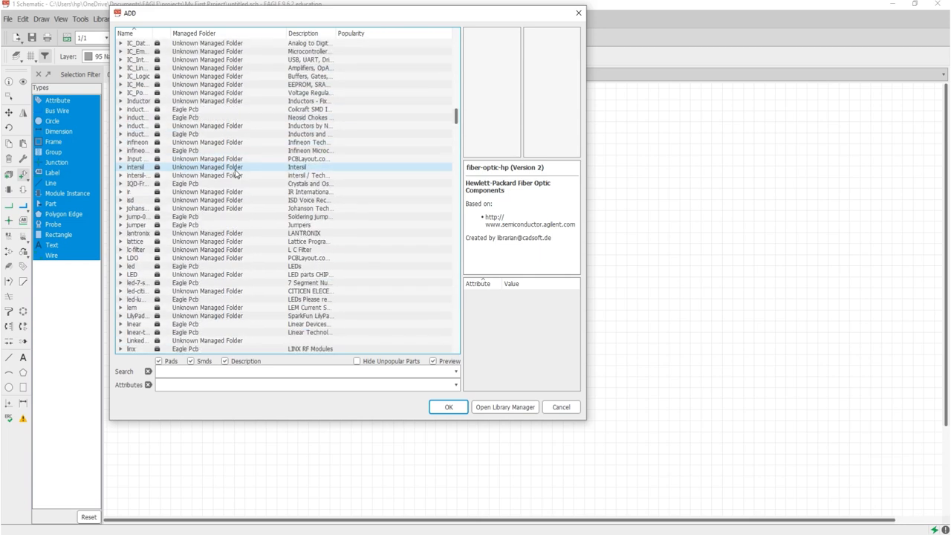
left_click(560, 407)
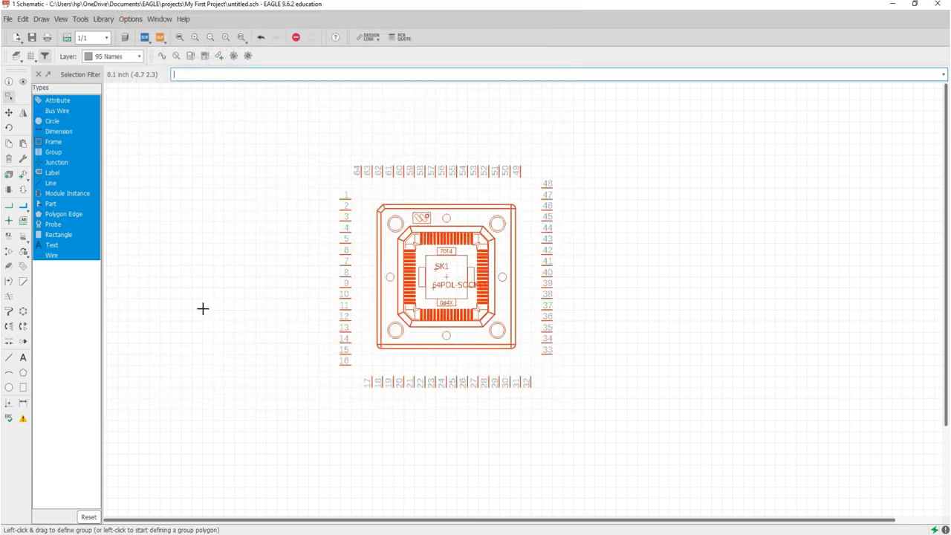
left_click(23, 173)
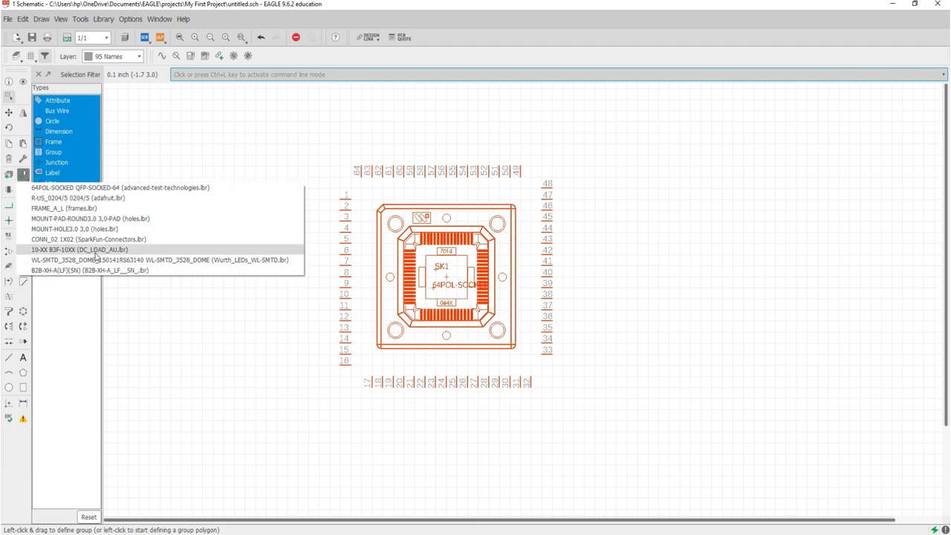
left_click(130, 174)
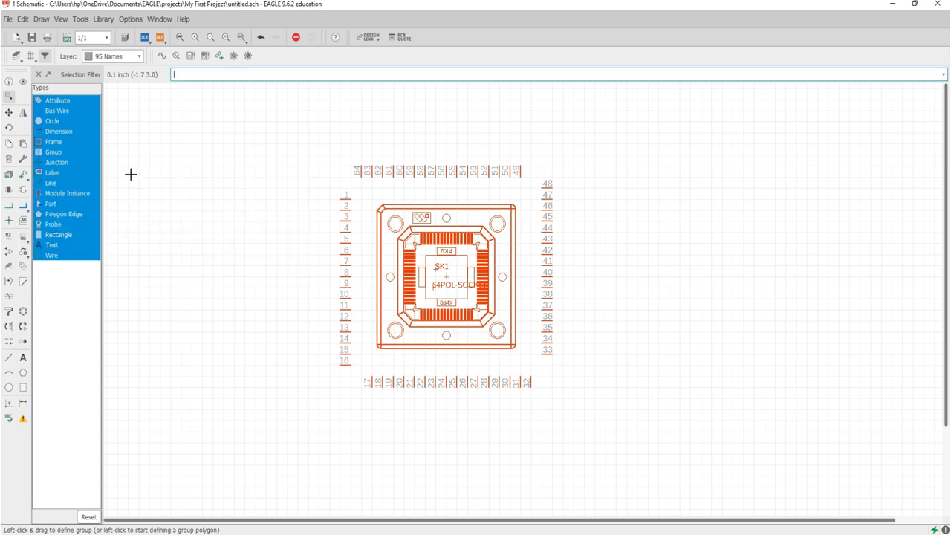
left_click(10, 192)
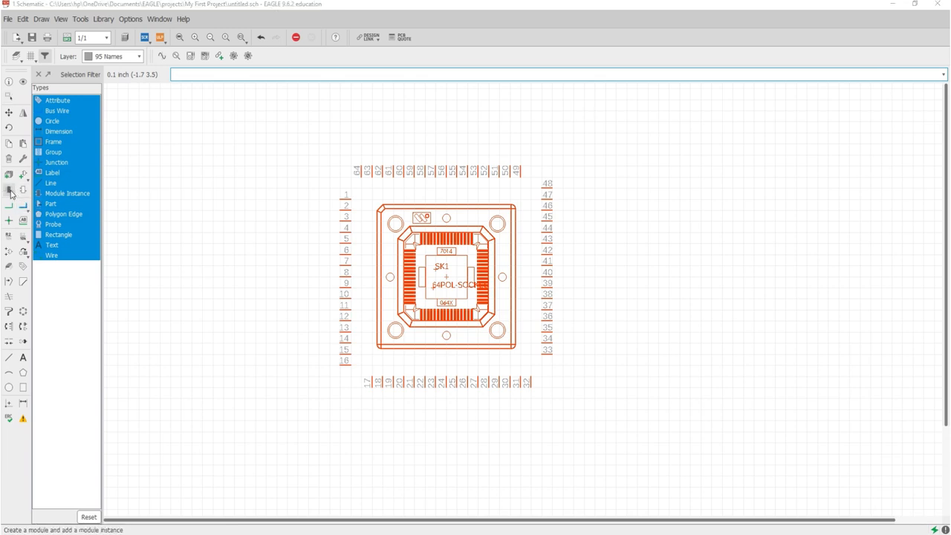
left_click_drag(87, 11, 191, 57)
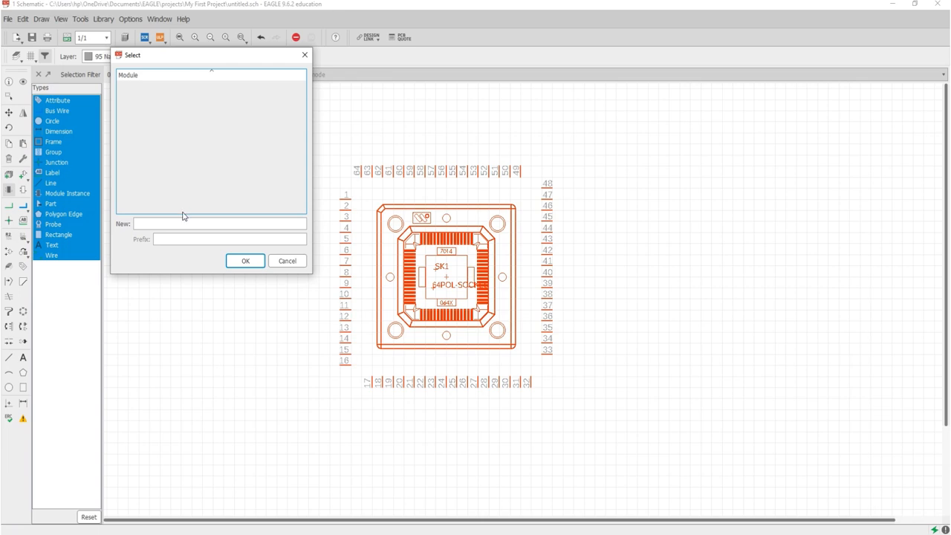
left_click(287, 261)
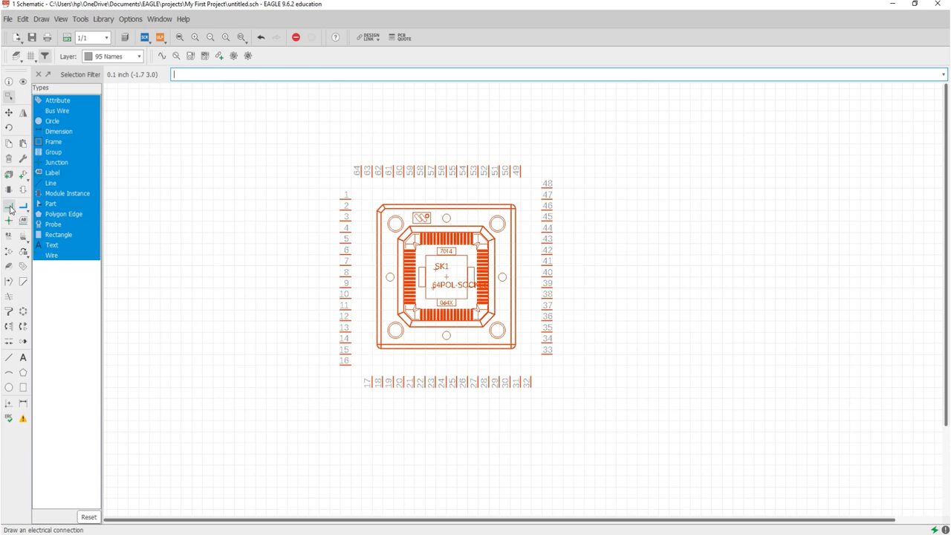
left_click(11, 210)
scroll(484, 290, "up", 1)
scroll(484, 290, "up", 1)
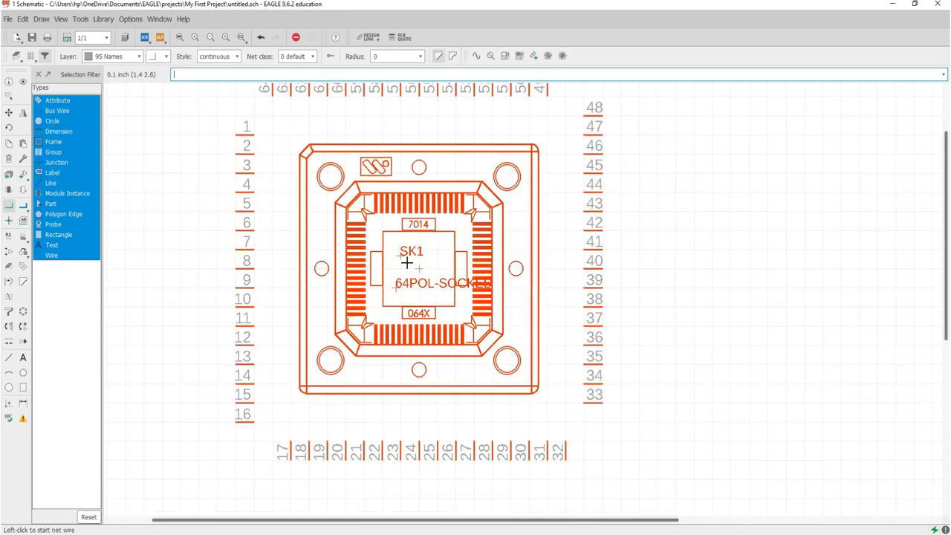
left_click(420, 268)
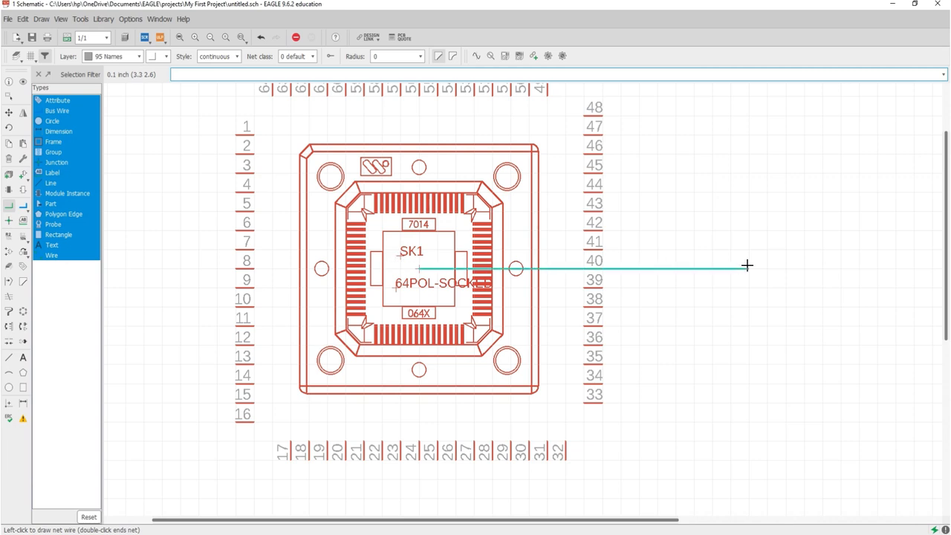
key("Escape")
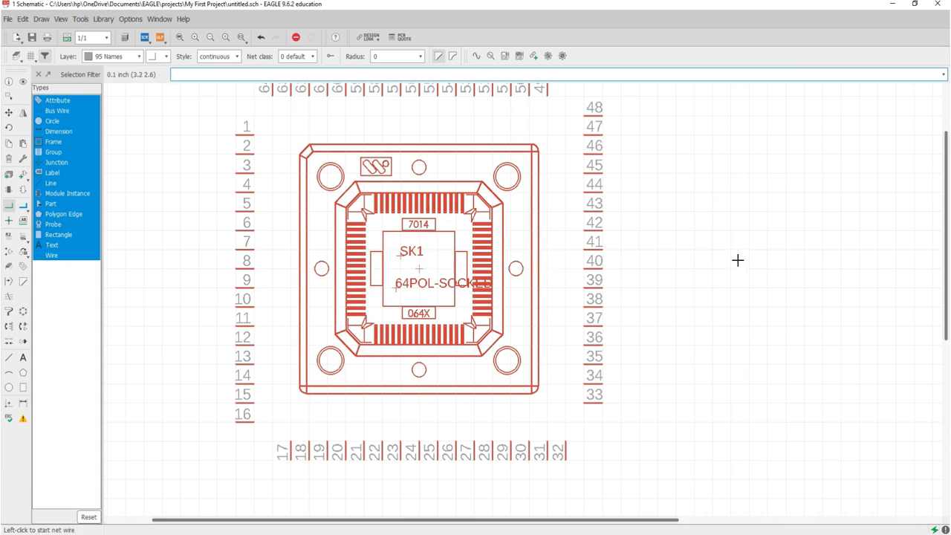
key("Escape")
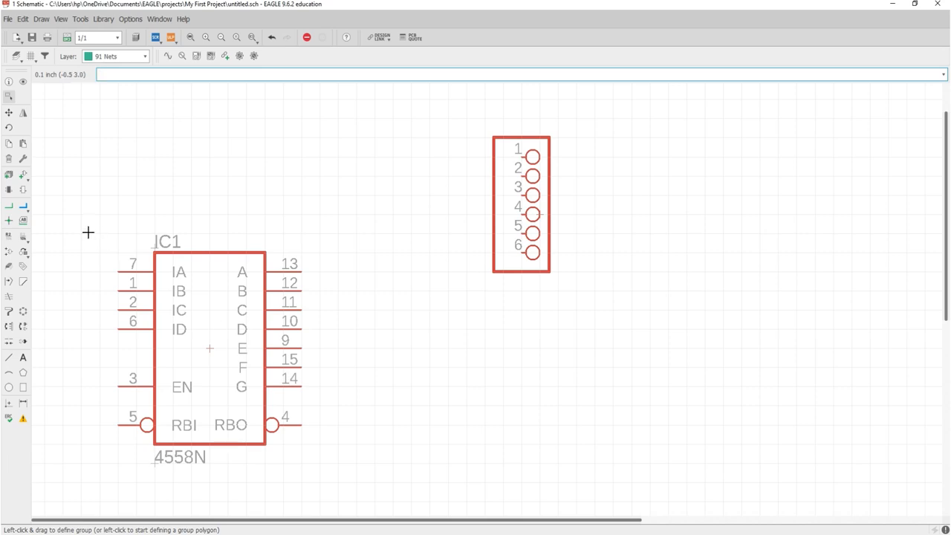
- Draw nets from IC1 pins 13, 12, 11 and 10 to header pins 1–4
left_click(8, 207)
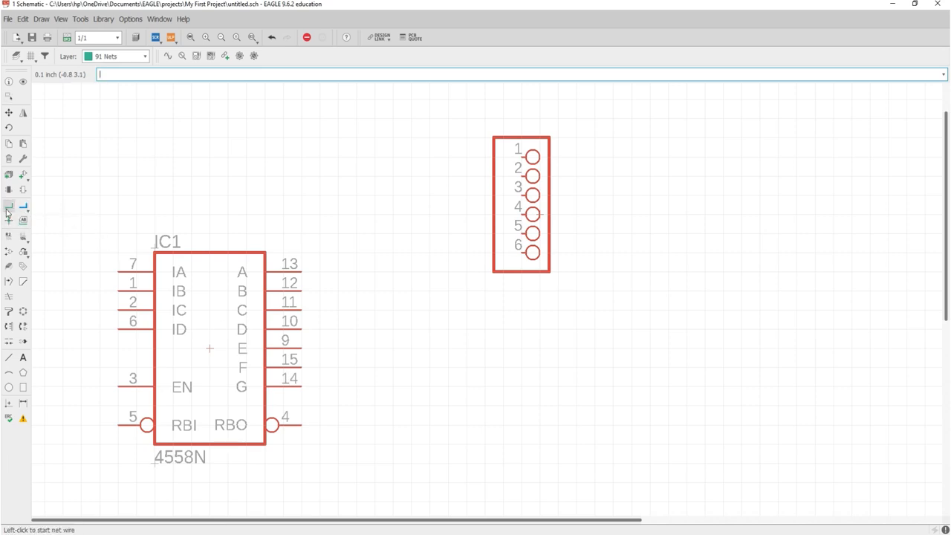
left_click(305, 266)
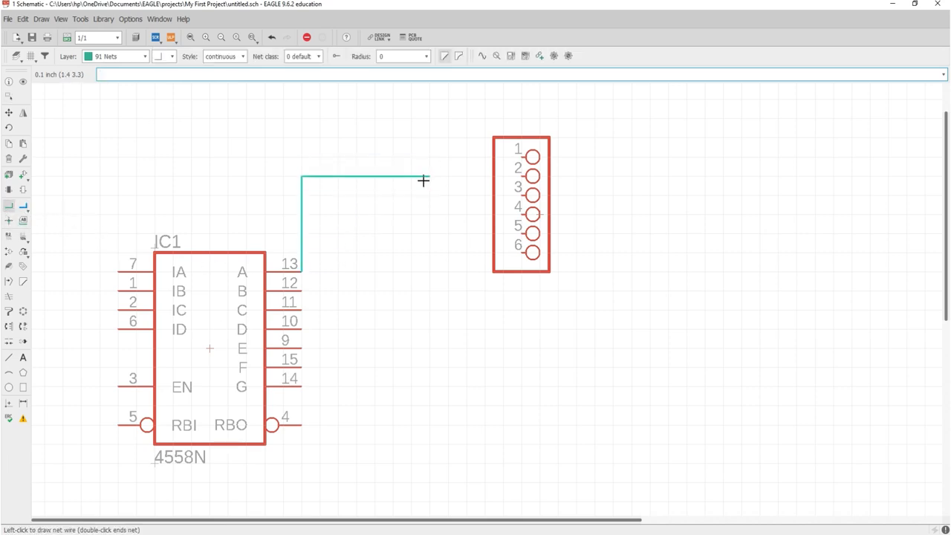
left_click(517, 157)
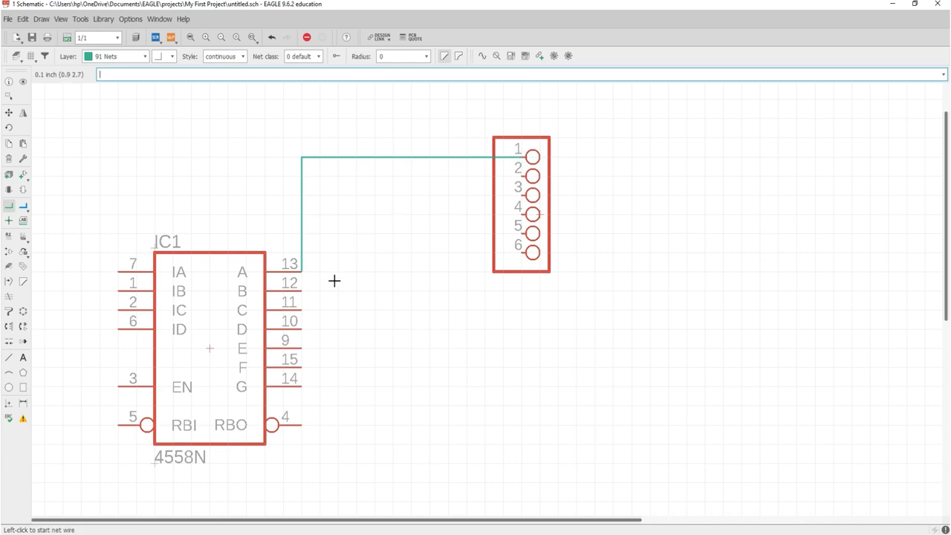
left_click(302, 290)
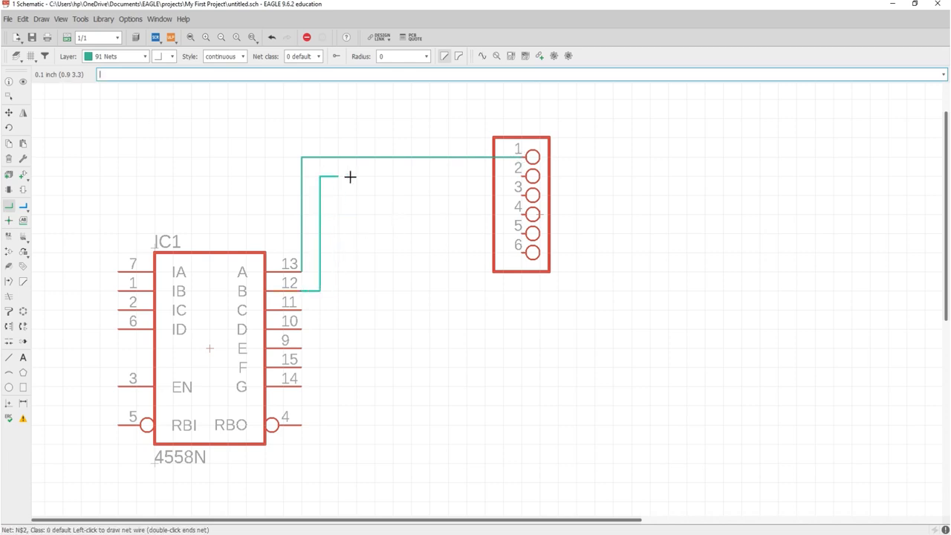
left_click(517, 176)
left_click(304, 310)
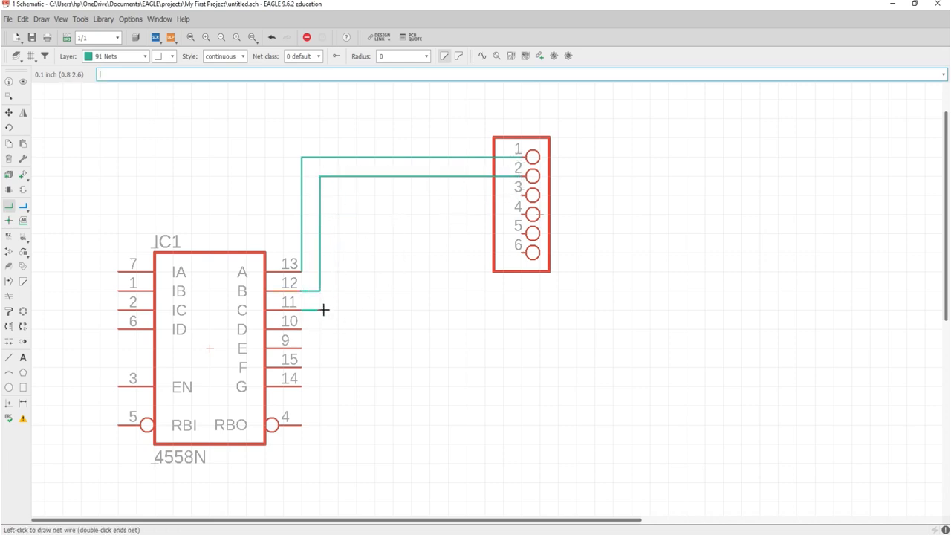
left_click(518, 196)
left_click(304, 329)
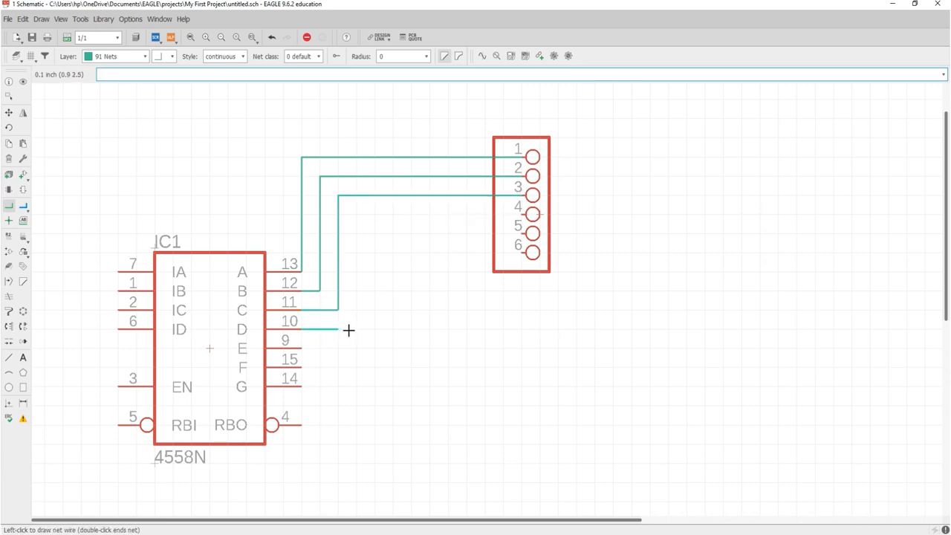
left_click(517, 214)
- Route cornered nets from IC1 pins 9 and 15 to header pins 5 and 6
left_click(303, 347)
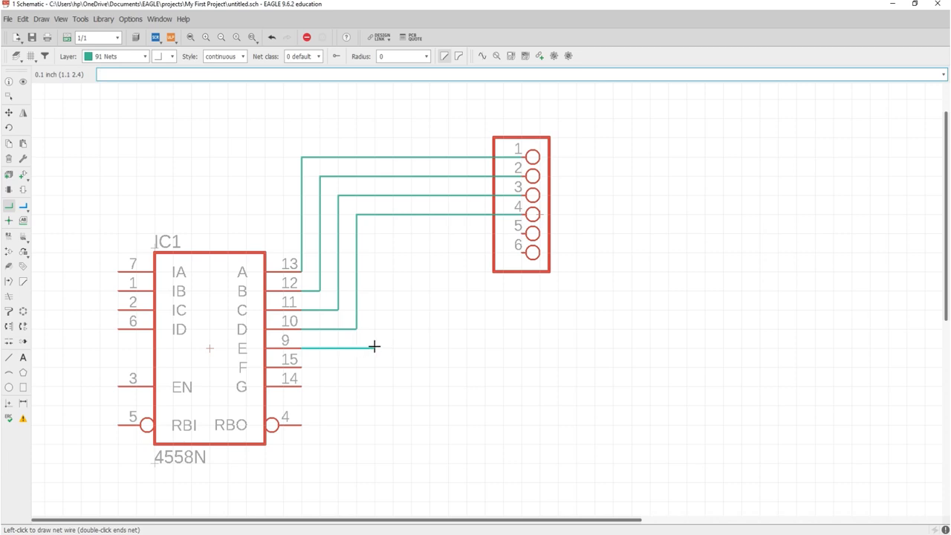
left_click(375, 347)
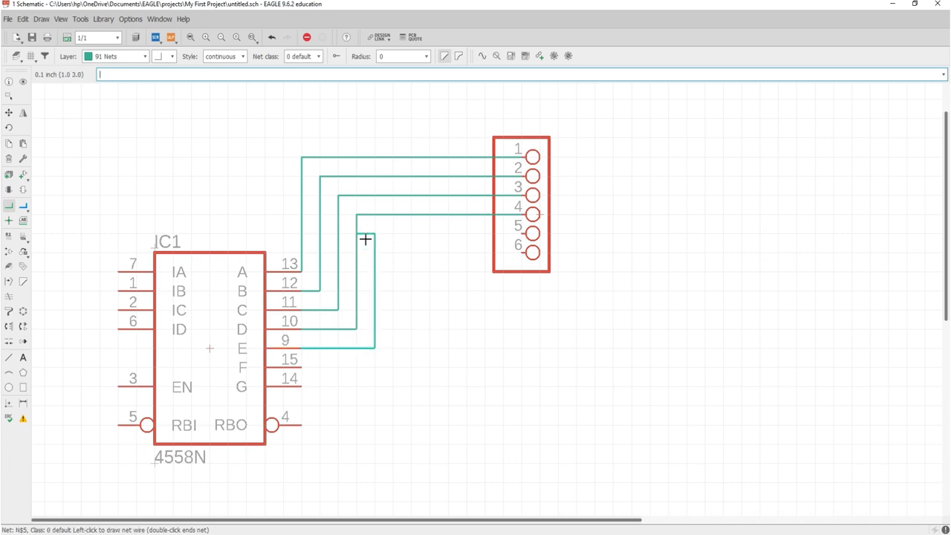
left_click(517, 233)
left_click(302, 366)
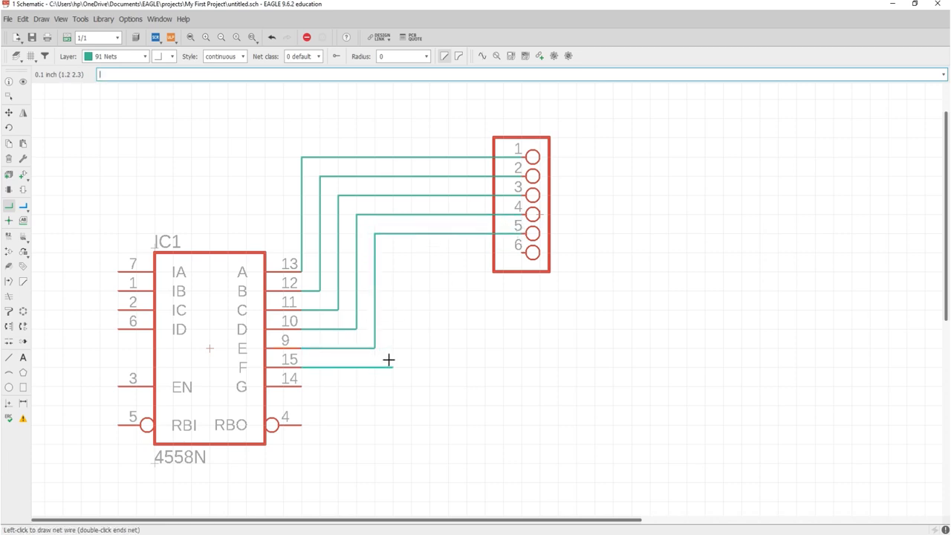
left_click(393, 366)
left_click(504, 259)
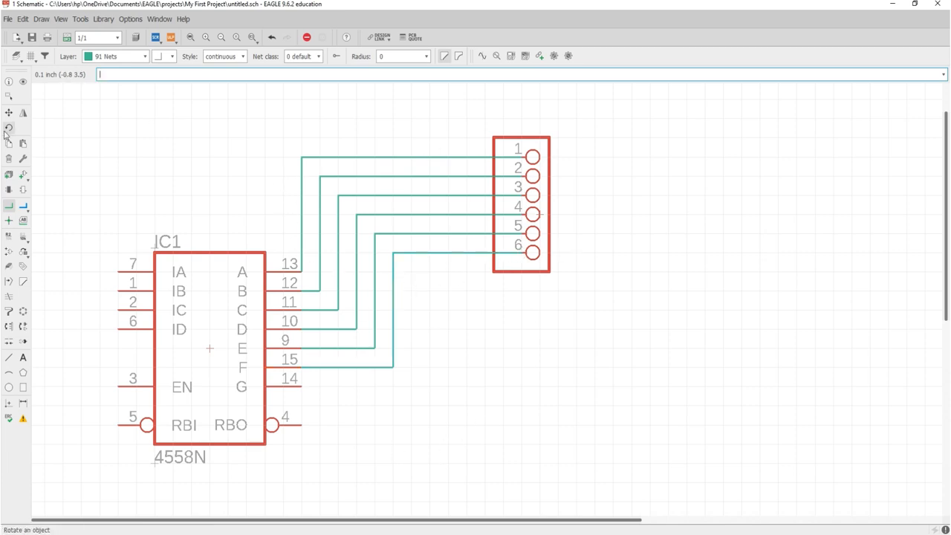
- Group and delete the net wires in two passes, then box the leftover stub on pin 12
left_click(9, 97)
left_click_drag(275, 121, 481, 265)
key("Delete")
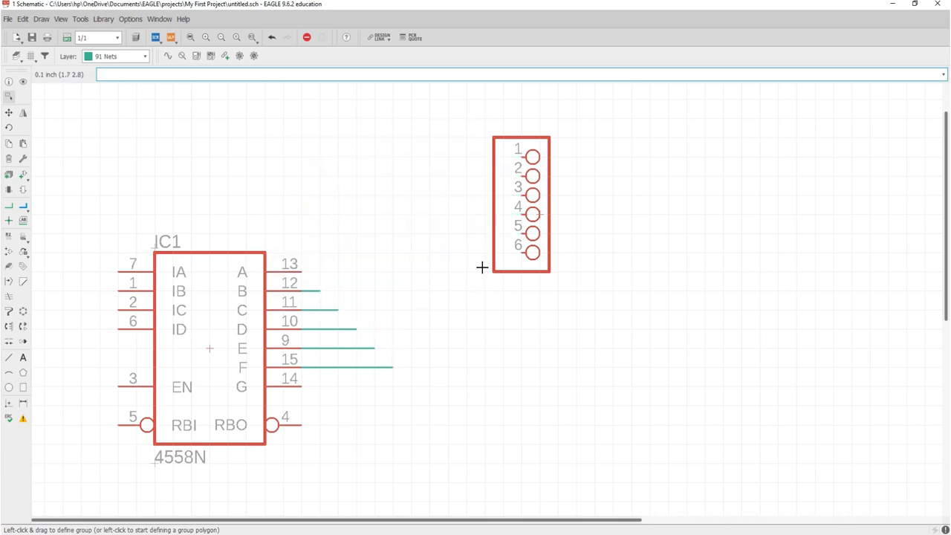
left_click_drag(319, 267, 393, 427)
key("Delete")
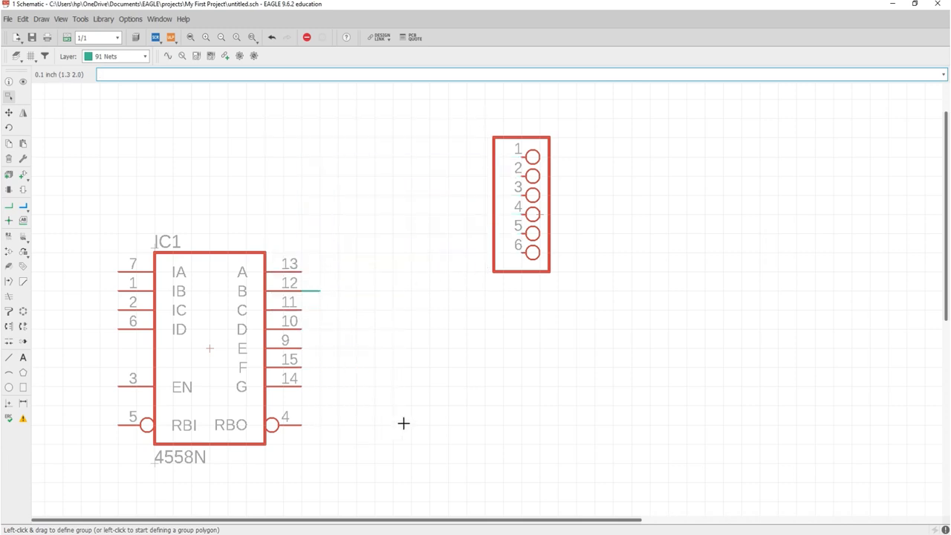
left_click_drag(340, 300, 309, 284)
- Draw an L-shaped bus from beside IC1 pin 15 up alongside the header to pin 1
left_click(25, 211)
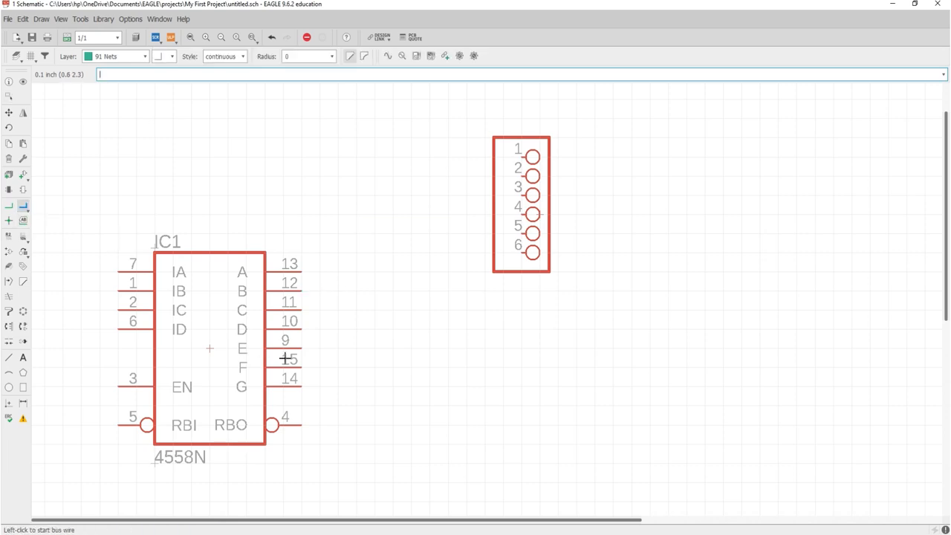
left_click(317, 364)
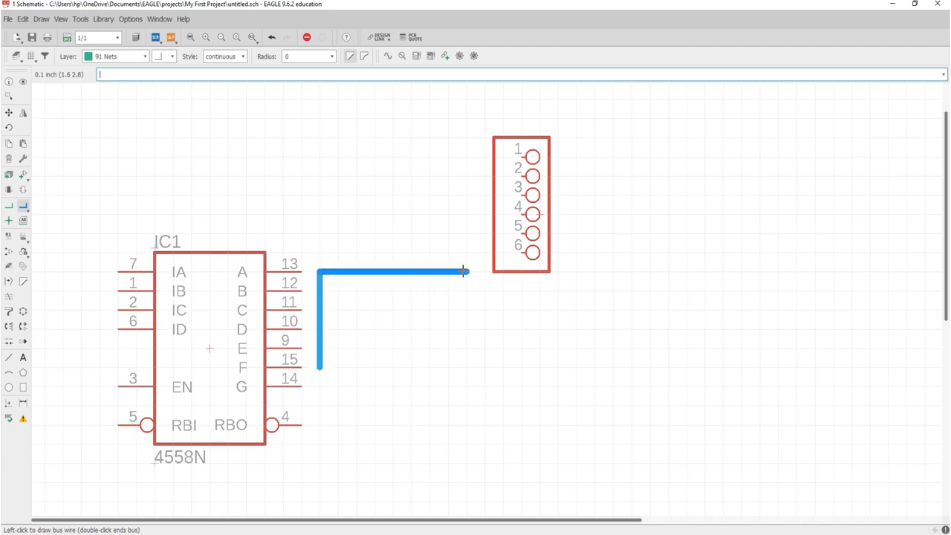
left_click(464, 272)
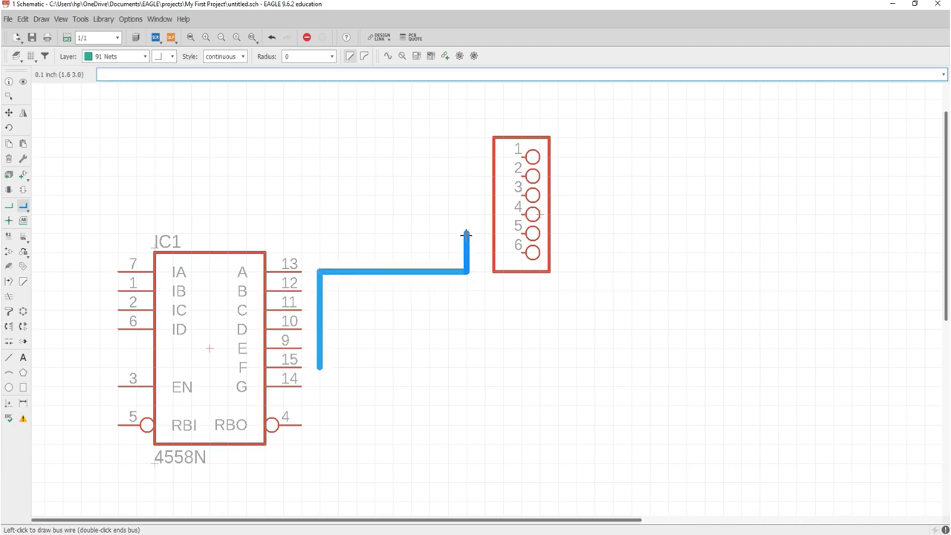
left_click(467, 159)
double_click(468, 163)
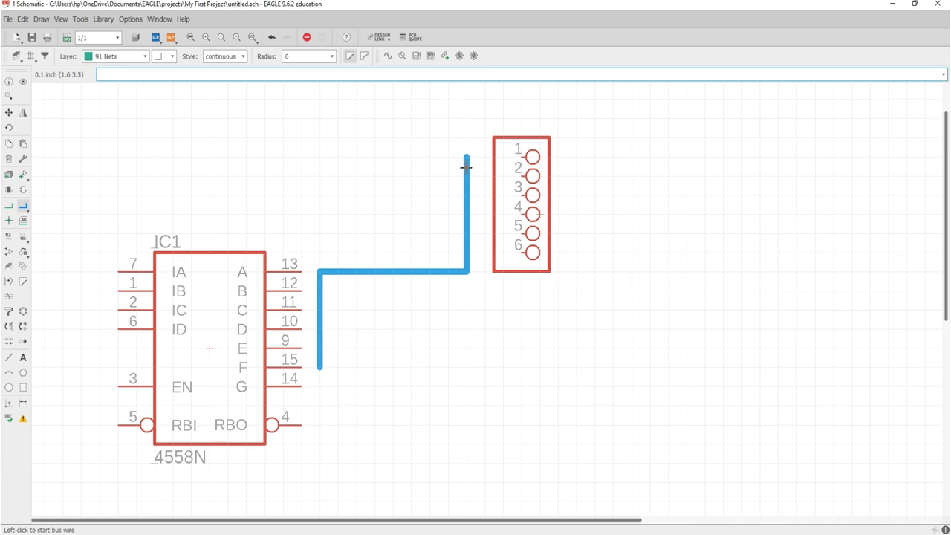
- Rename the bus to A,B,C,D,E,F
right_click(466, 167)
left_click(496, 280)
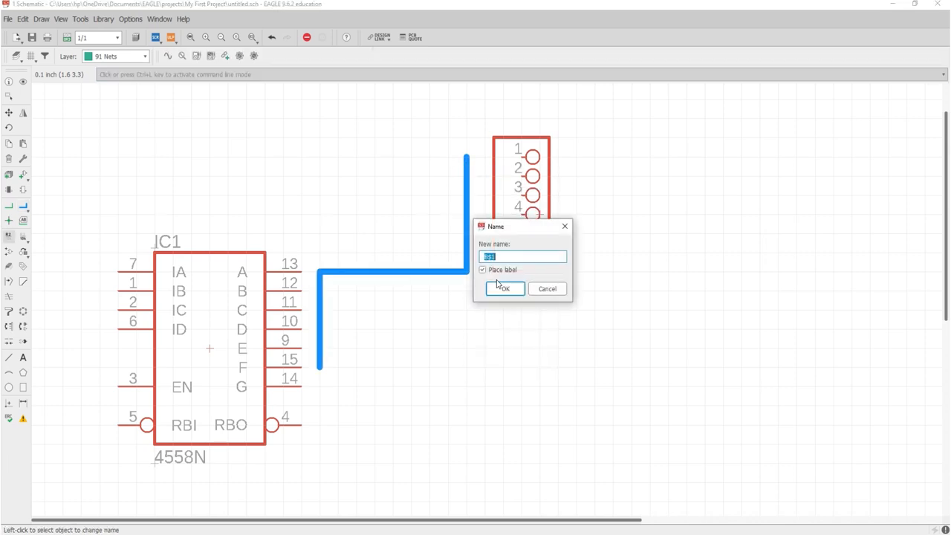
type("A,B,C,D,E,F")
left_click(498, 285)
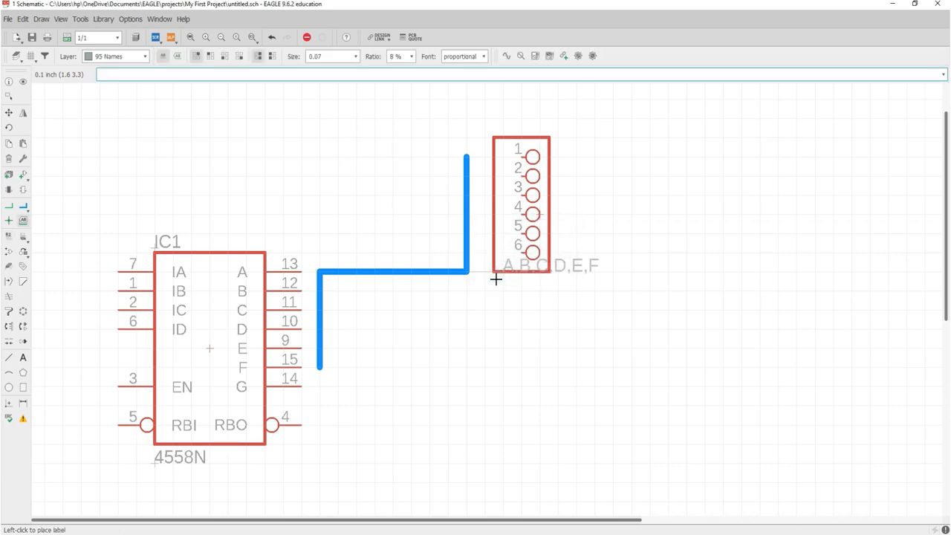
- Place the A,B,C,D,E,F bus label and wire signals A and B to IC1 pins 13 and 12
left_click(354, 252)
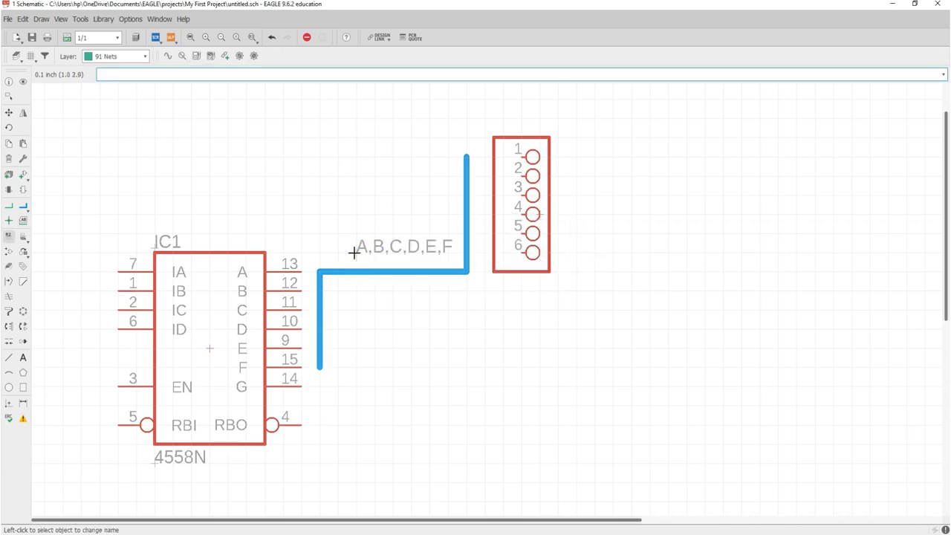
right_click(319, 275)
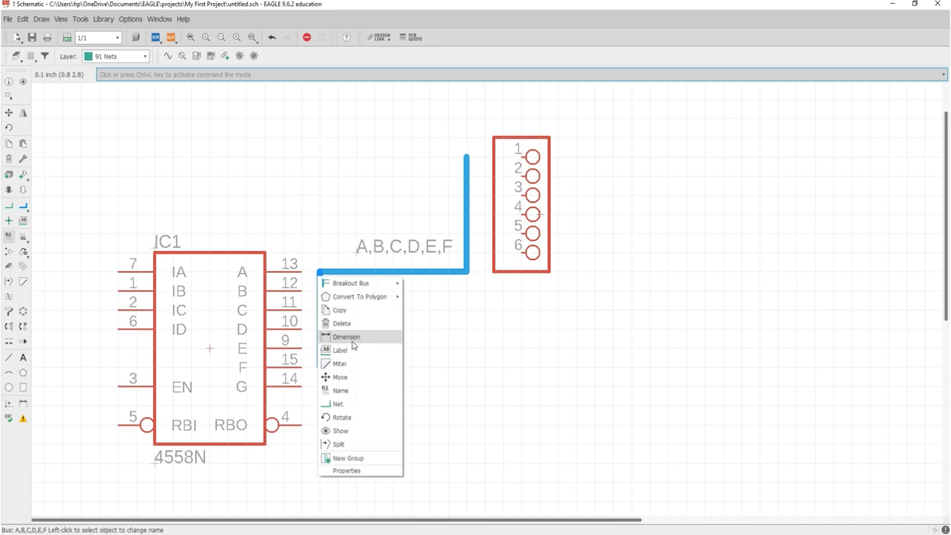
left_click(338, 403)
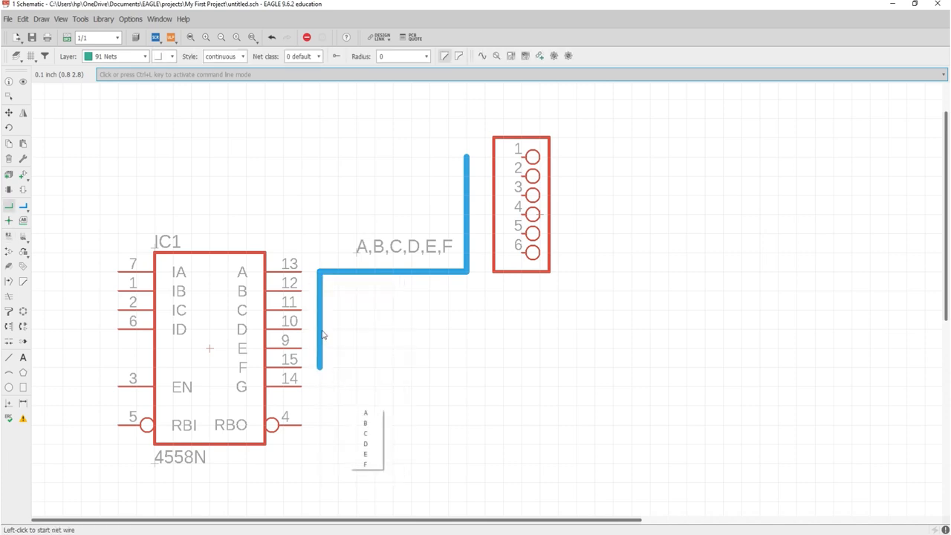
left_click(369, 414)
left_click(303, 268)
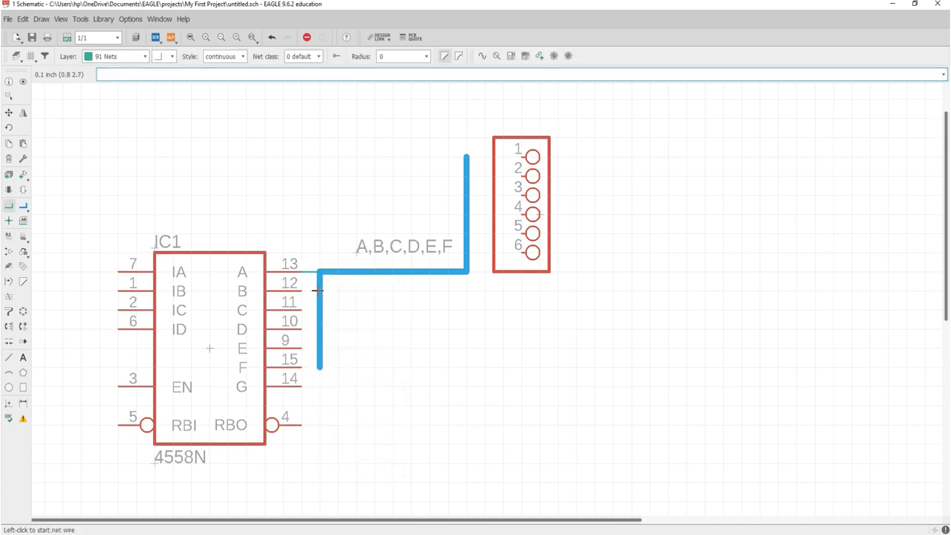
right_click(317, 290)
left_click(349, 418)
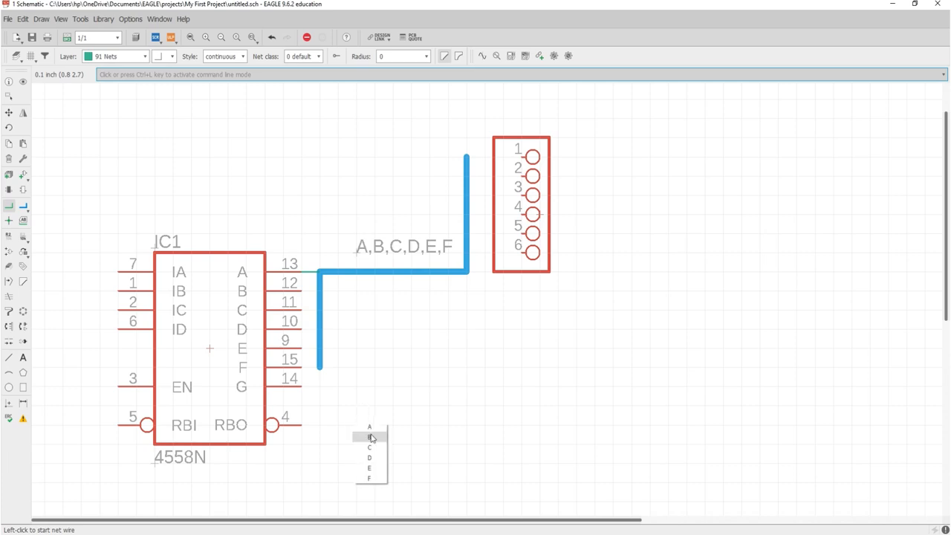
left_click(372, 437)
left_click(304, 289)
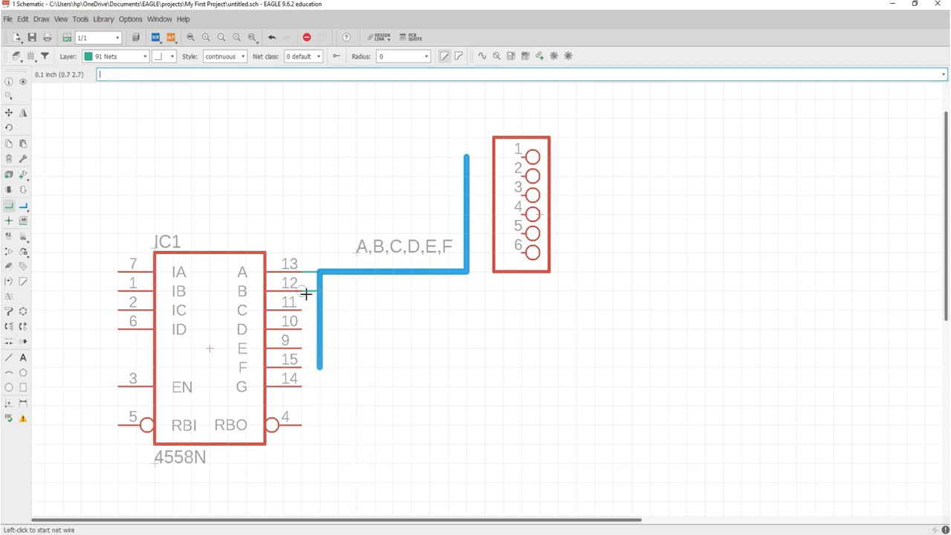
- Wire bus signals C and D to IC1 pins 11 and 10
right_click(319, 312)
left_click(358, 442)
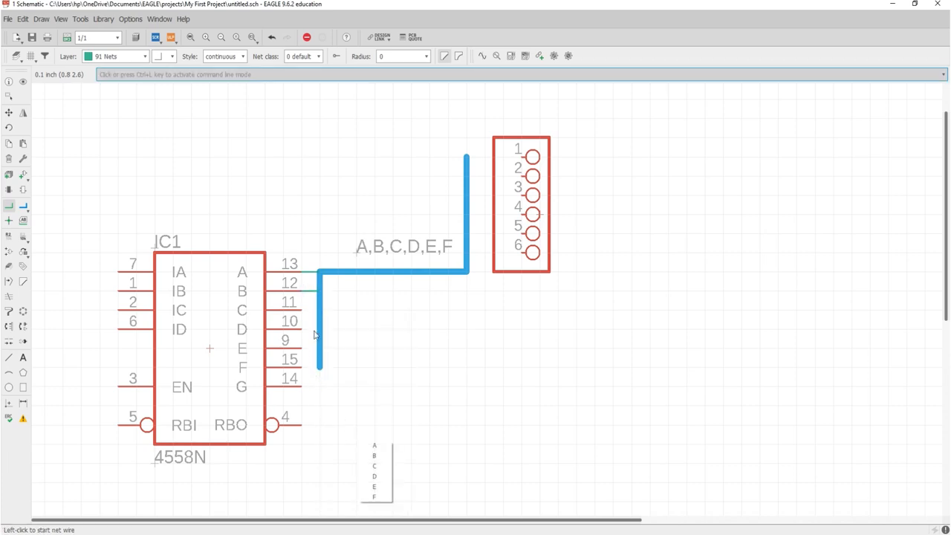
left_click(375, 464)
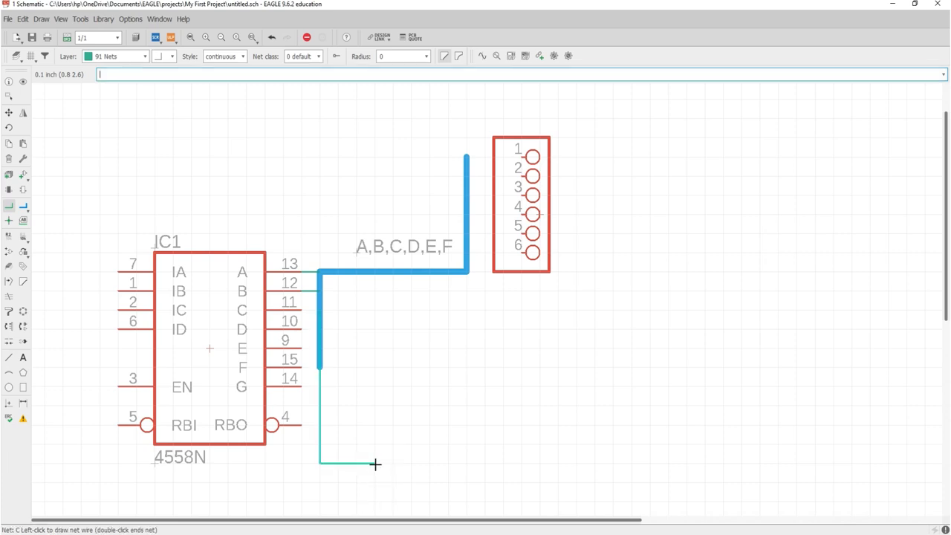
left_click(302, 305)
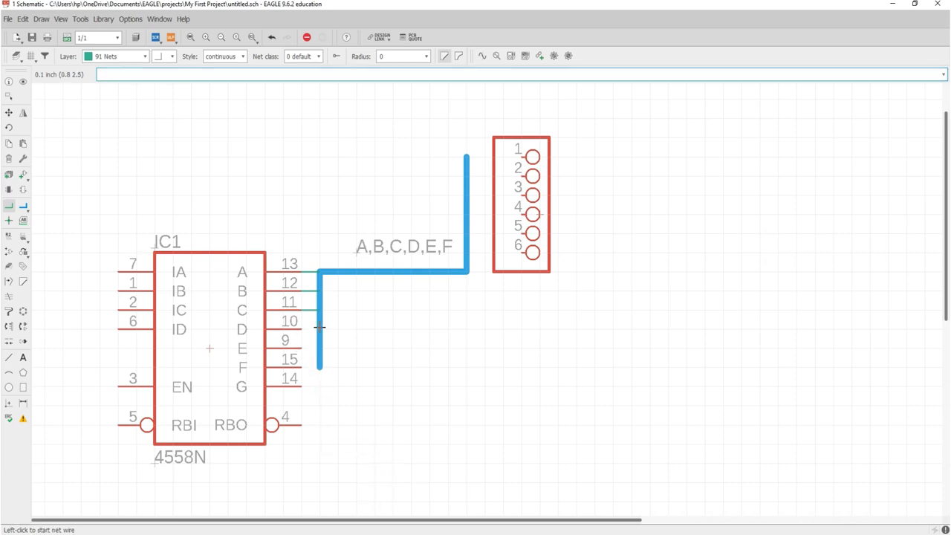
right_click(319, 327)
left_click(357, 456)
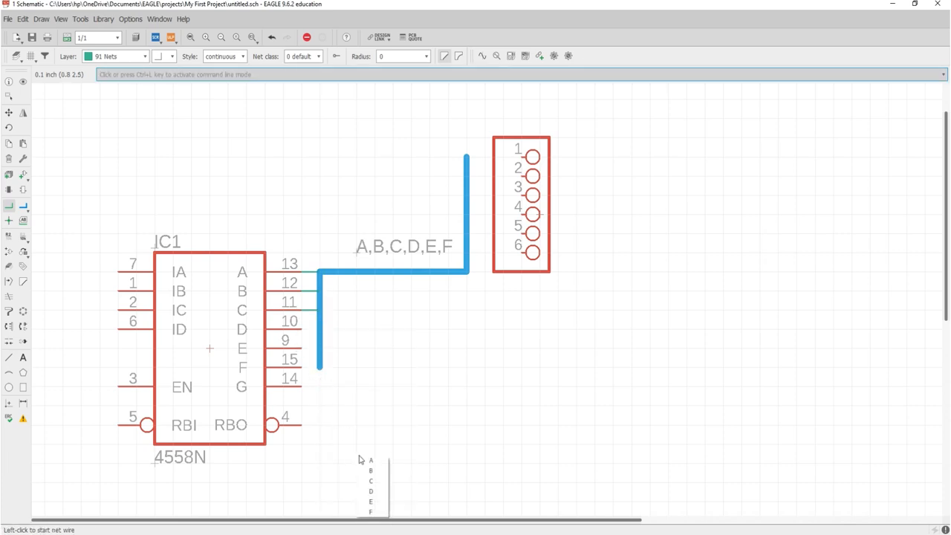
left_click(371, 501)
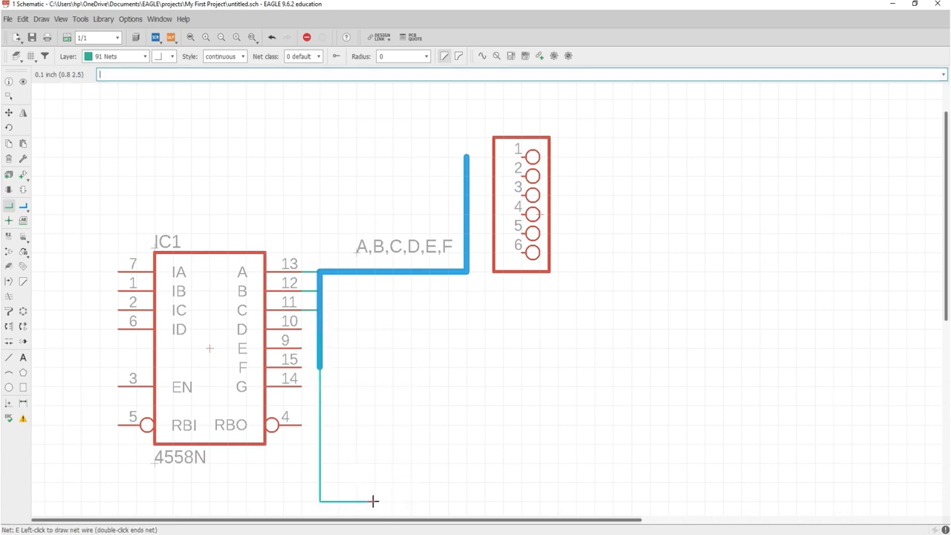
left_click(304, 340)
right_click(322, 335)
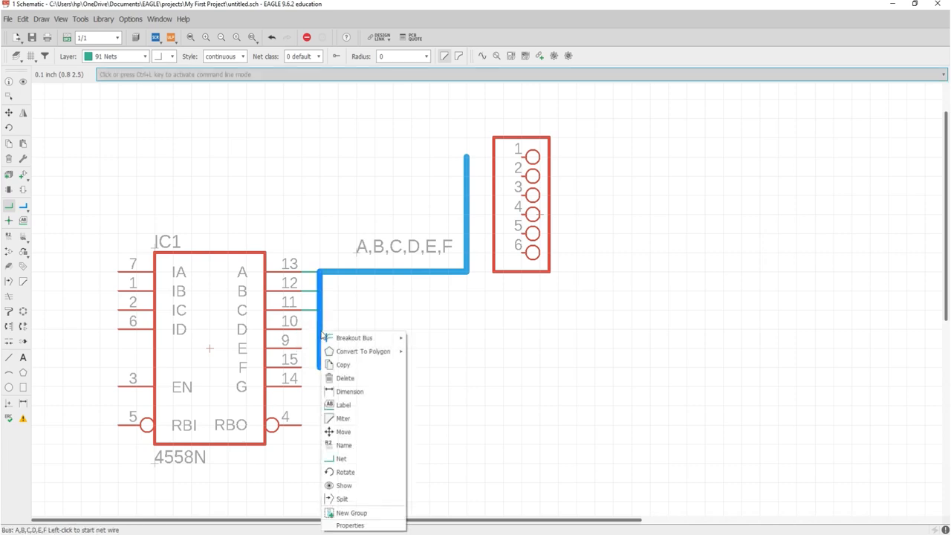
left_click(359, 459)
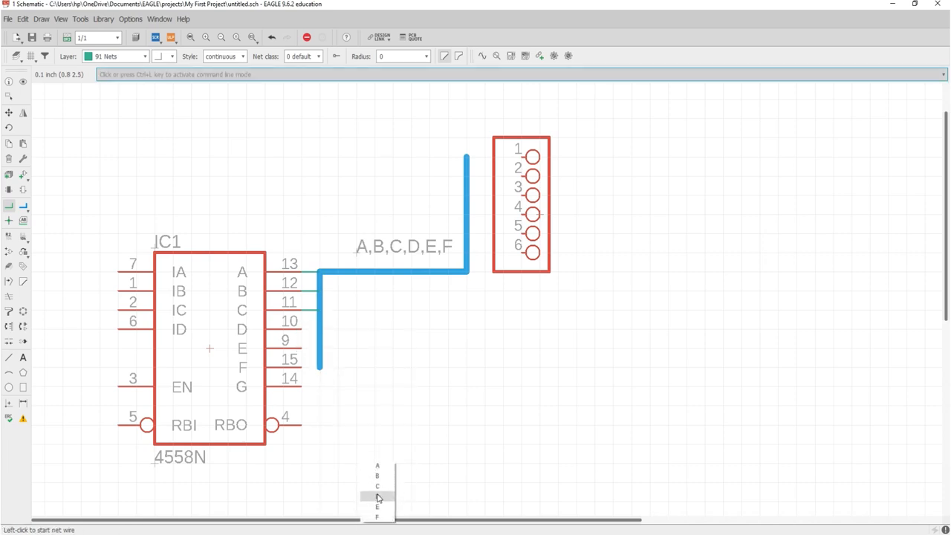
left_click(377, 496)
left_click(309, 326)
- Wire bus signals E and F to IC1 pins 9 and 15
right_click(319, 341)
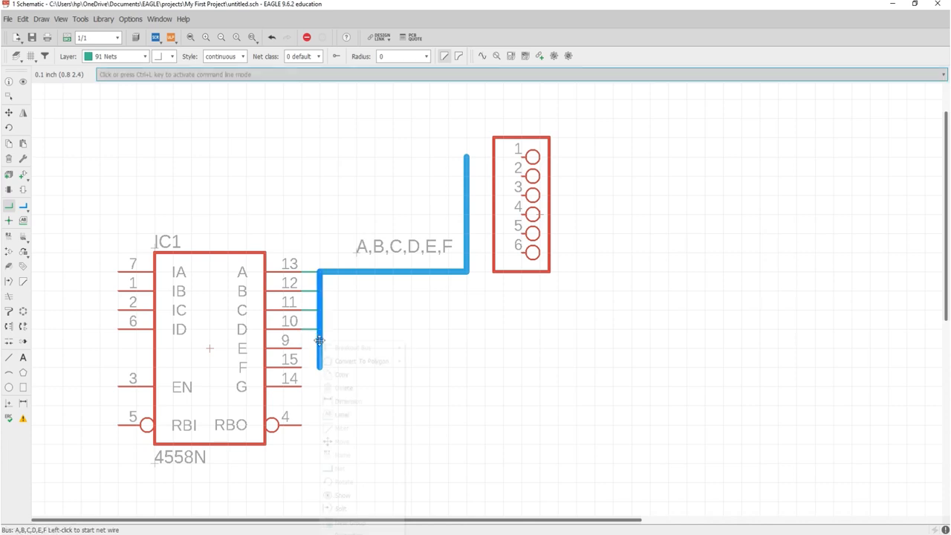
left_click(338, 468)
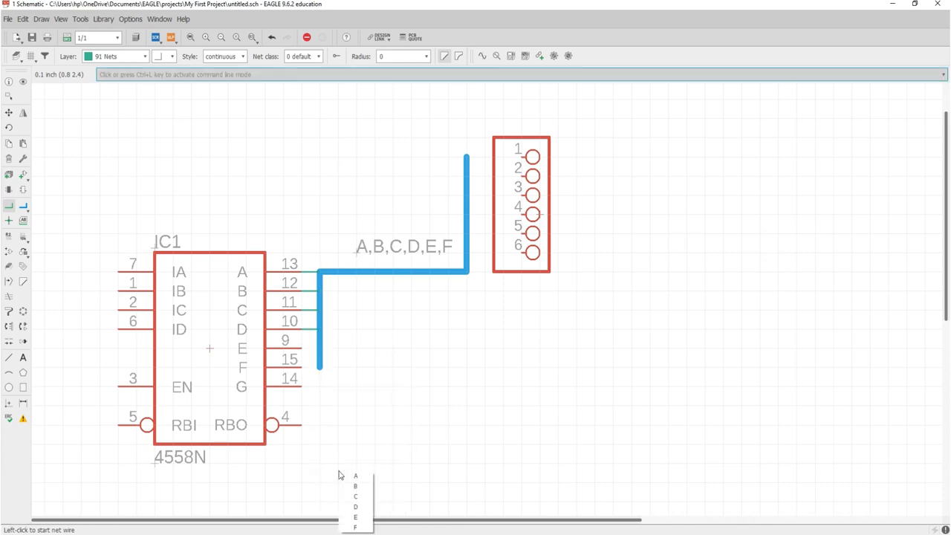
left_click(355, 517)
left_click(291, 347)
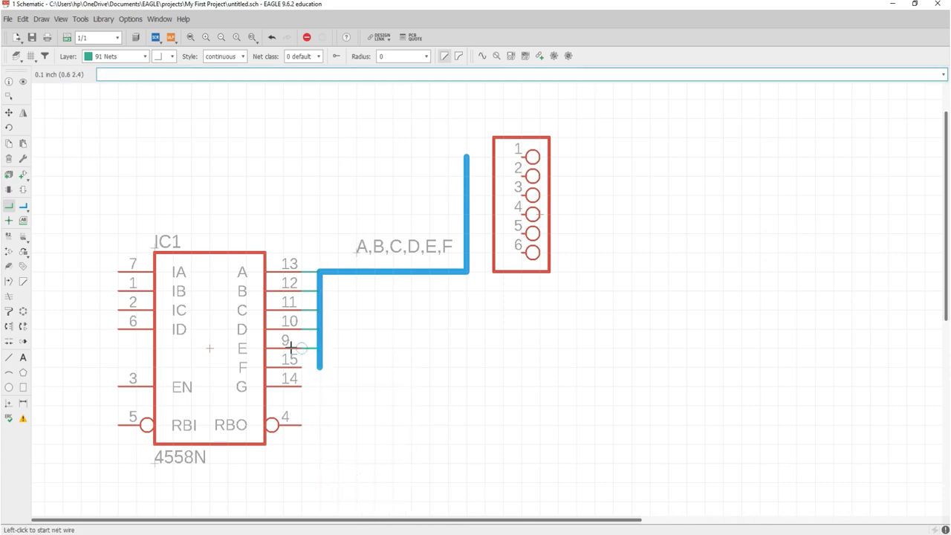
right_click(319, 364)
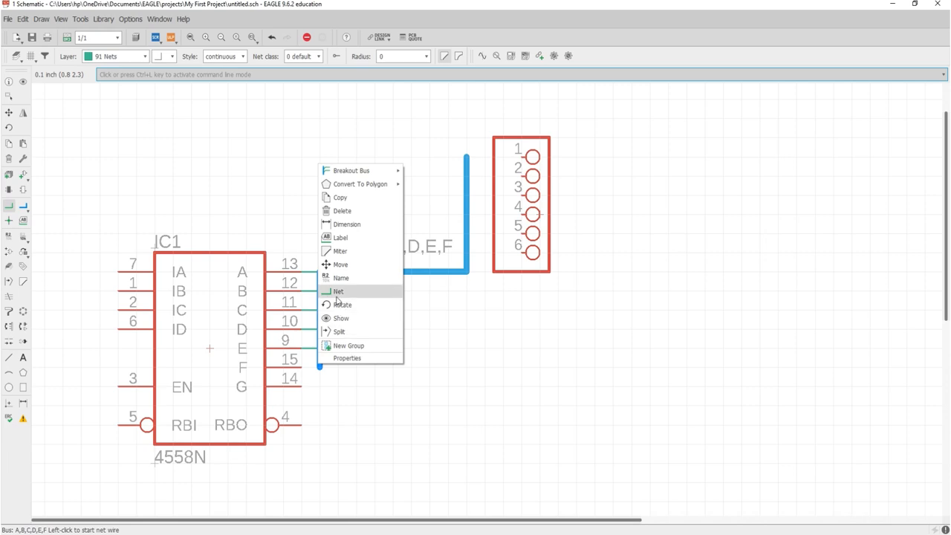
left_click(338, 293)
left_click(348, 355)
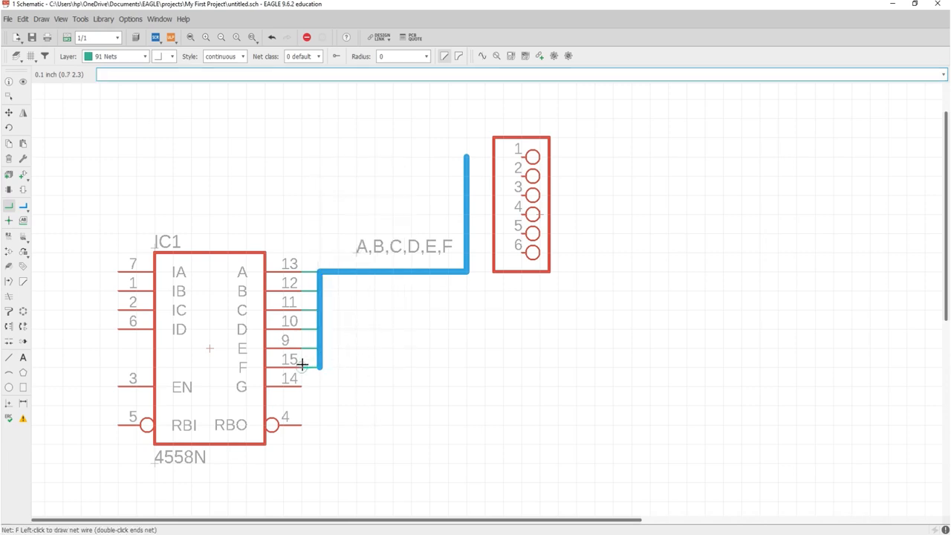
left_click(303, 364)
- Wire bus signals A, B and C to header pins 1, 2 and 3
right_click(465, 157)
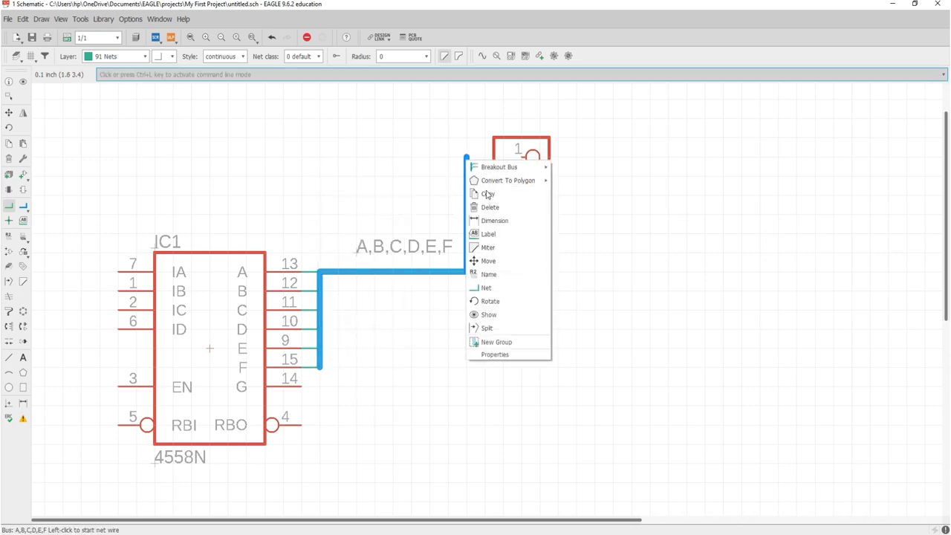
left_click(486, 288)
left_click(492, 289)
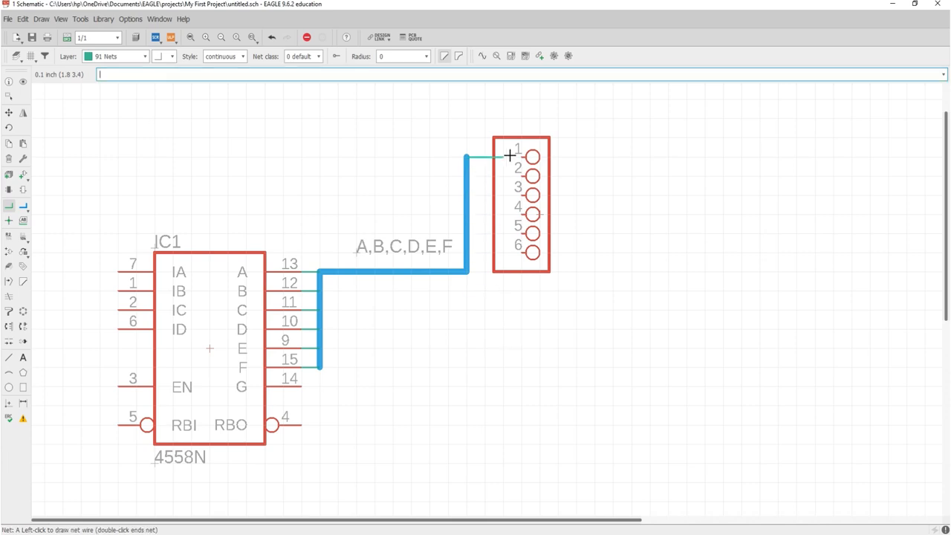
left_click(517, 154)
right_click(467, 173)
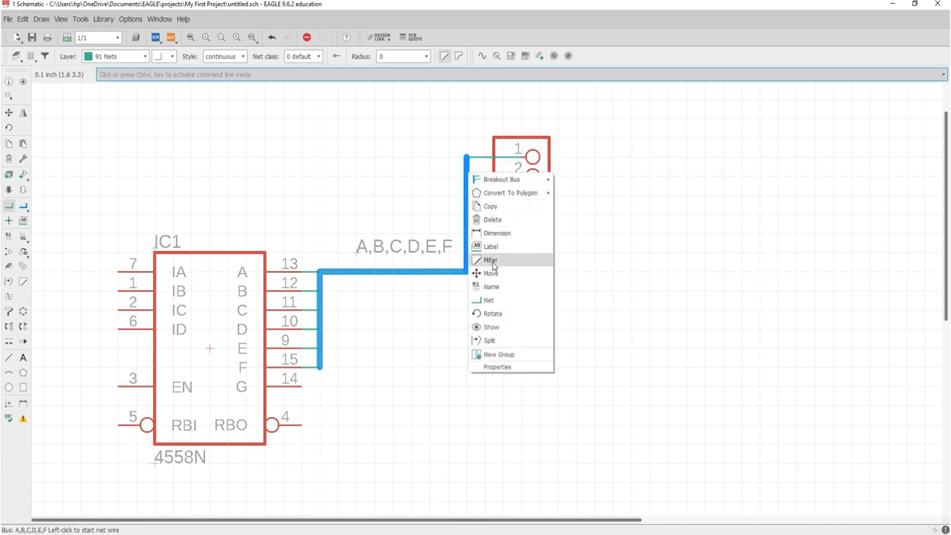
left_click(488, 300)
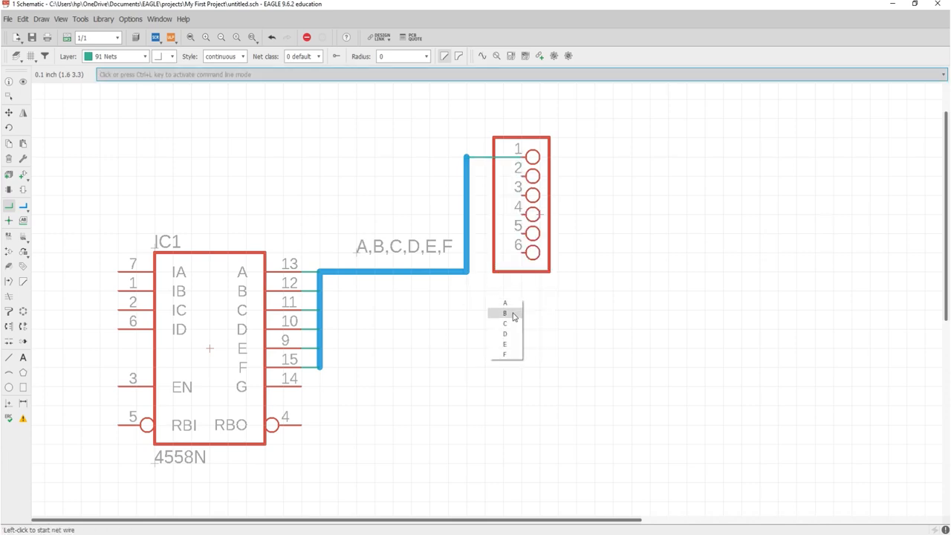
left_click(512, 316)
left_click(518, 175)
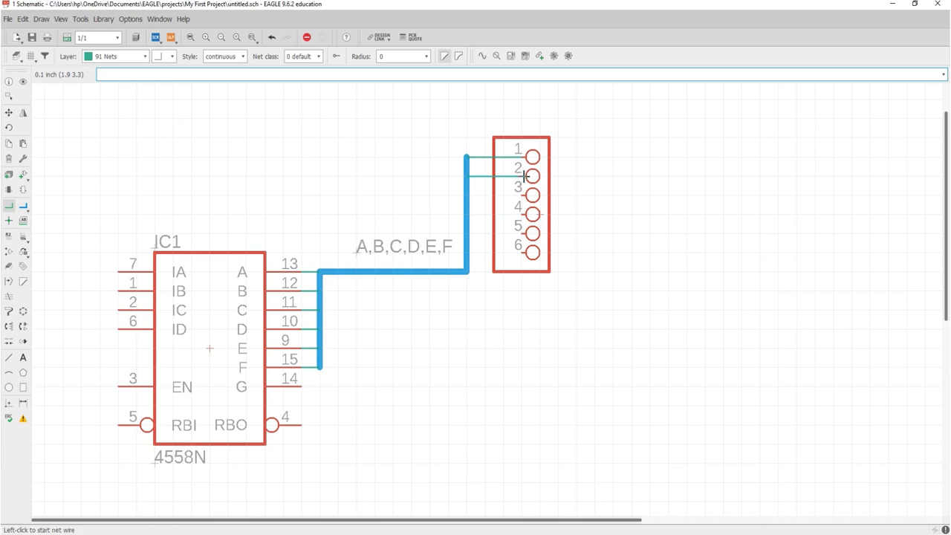
right_click(466, 195)
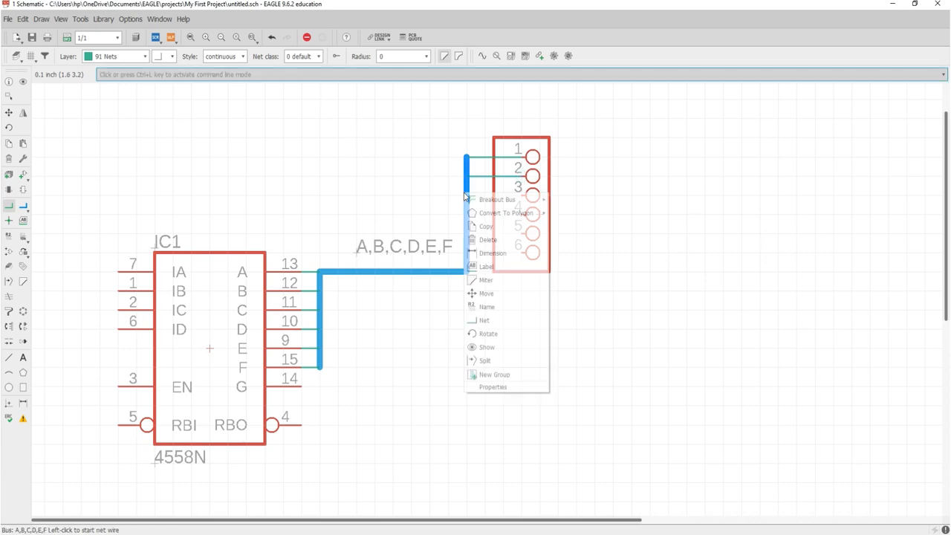
left_click(492, 318)
left_click(509, 340)
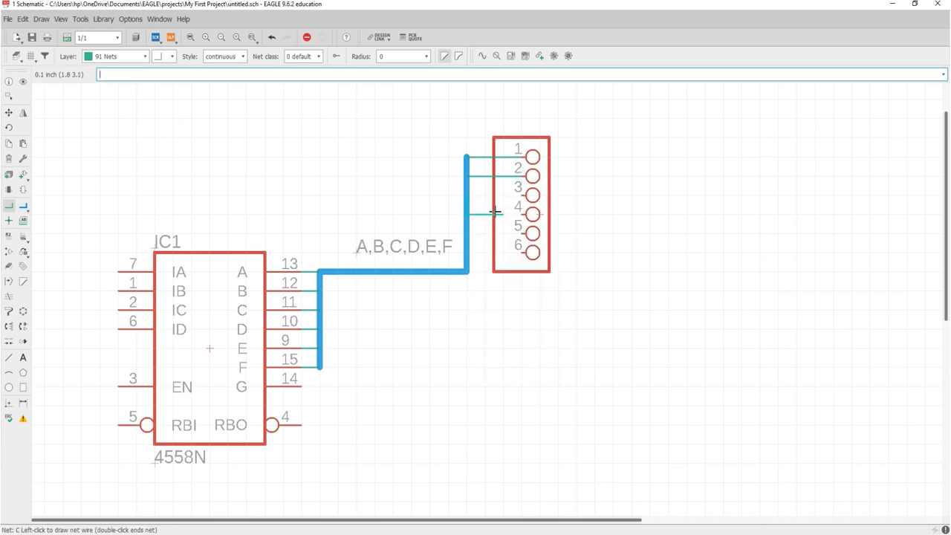
left_click(516, 195)
- Wire bus signals D, F and E to header pins 4, 6 and 5
right_click(467, 208)
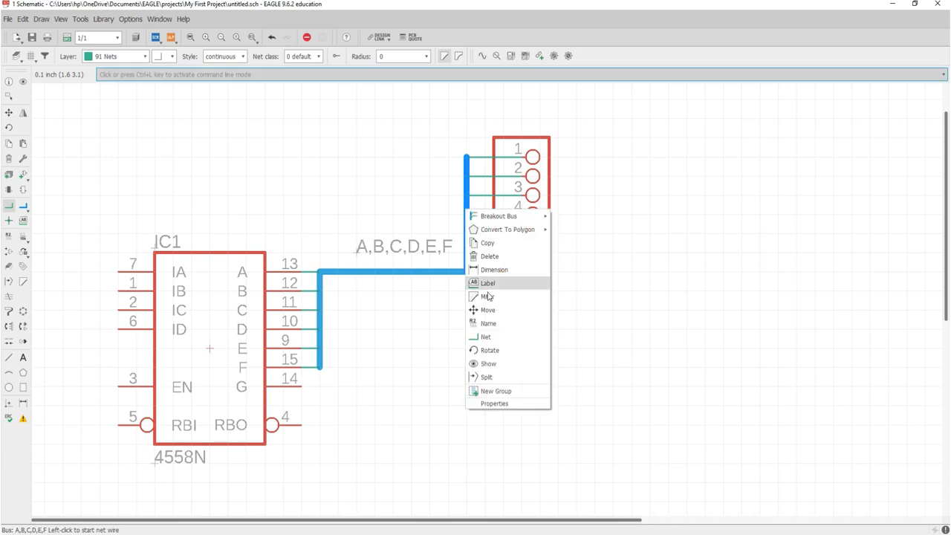
left_click(496, 331)
left_click(519, 374)
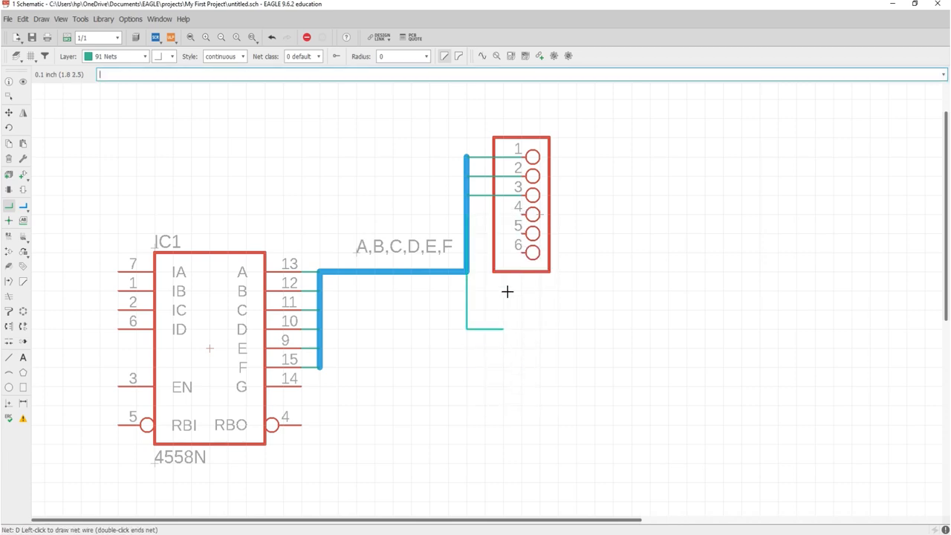
left_click(524, 216)
right_click(466, 245)
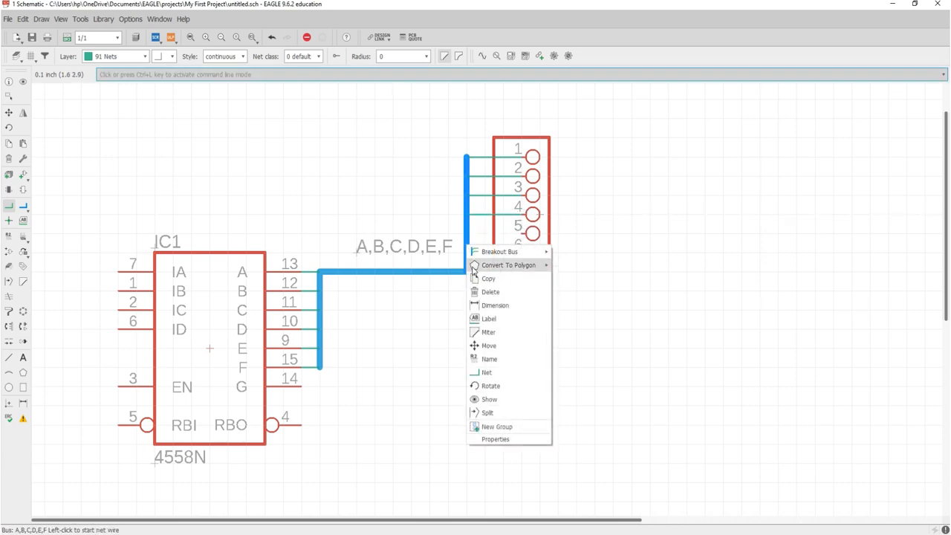
left_click(492, 379)
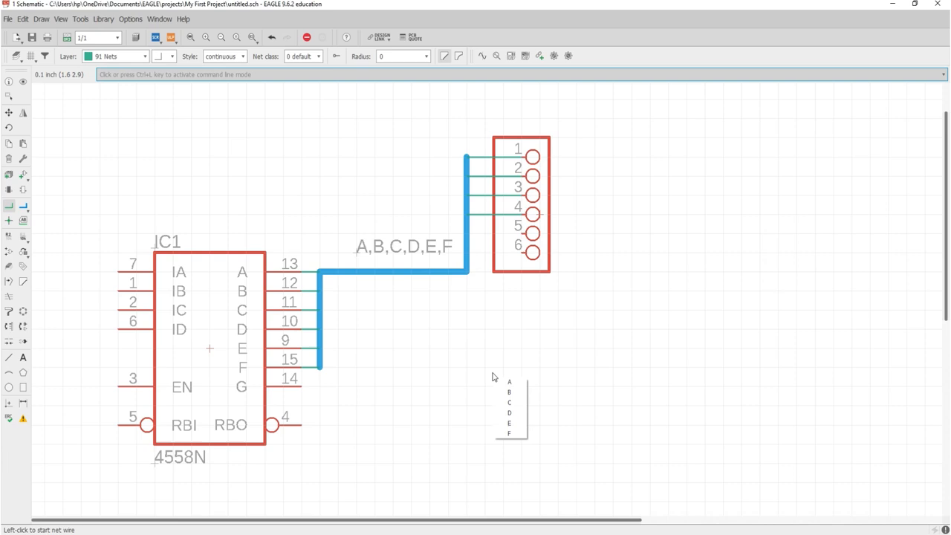
left_click(509, 426)
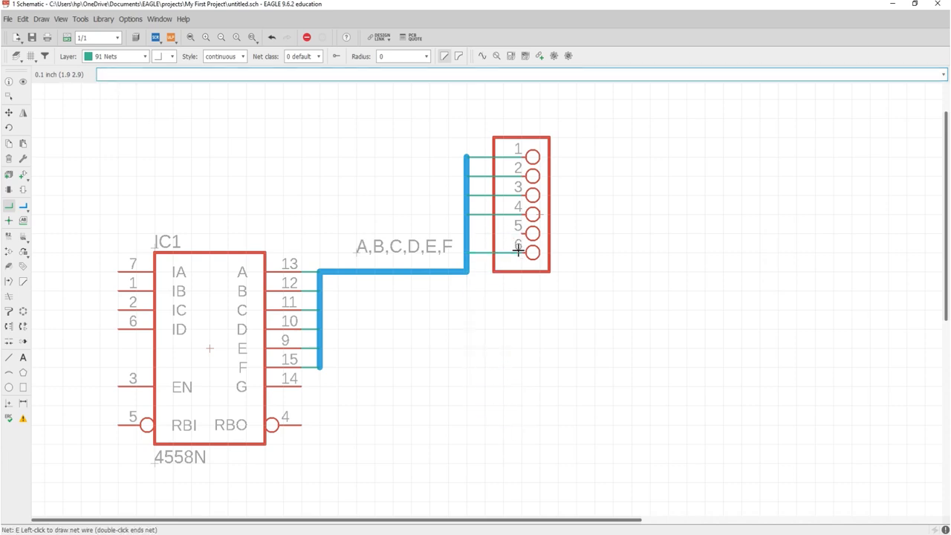
left_click(519, 252)
right_click(467, 231)
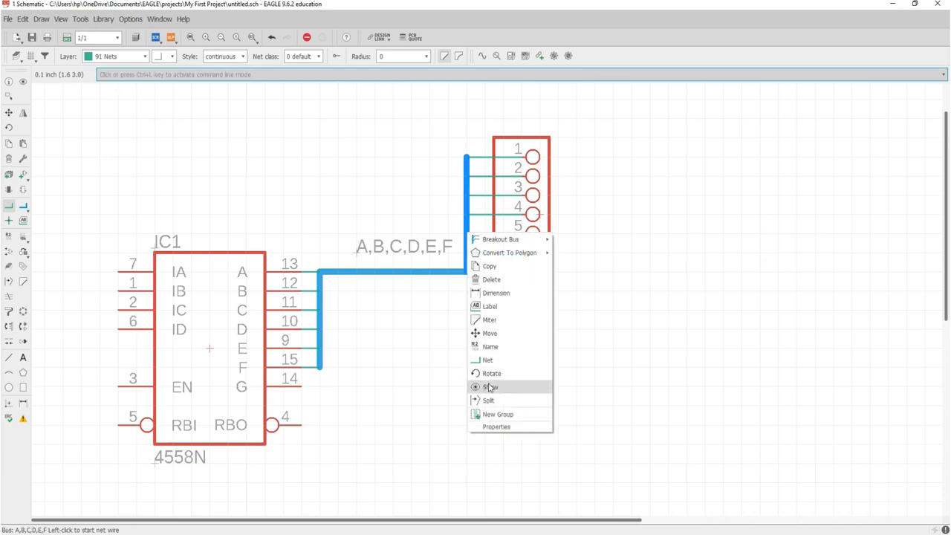
left_click(490, 361)
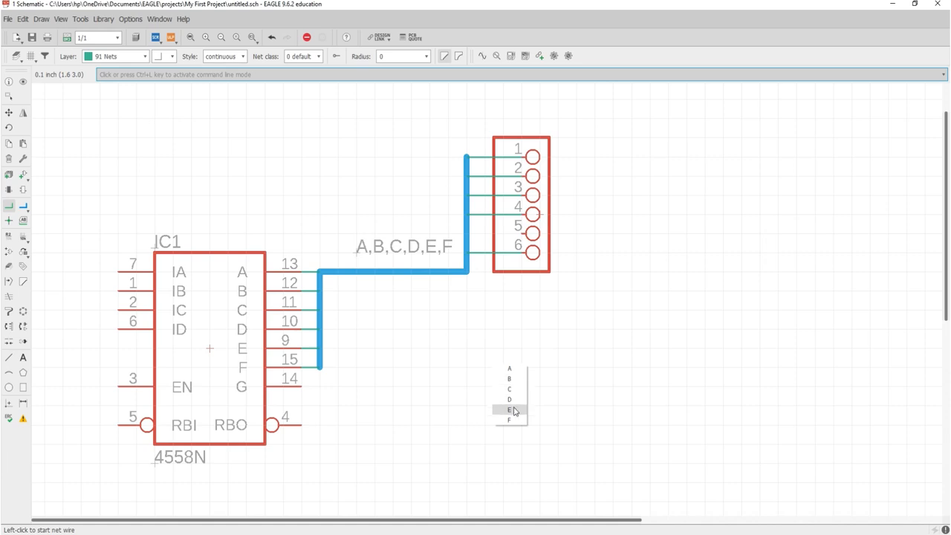
left_click(513, 410)
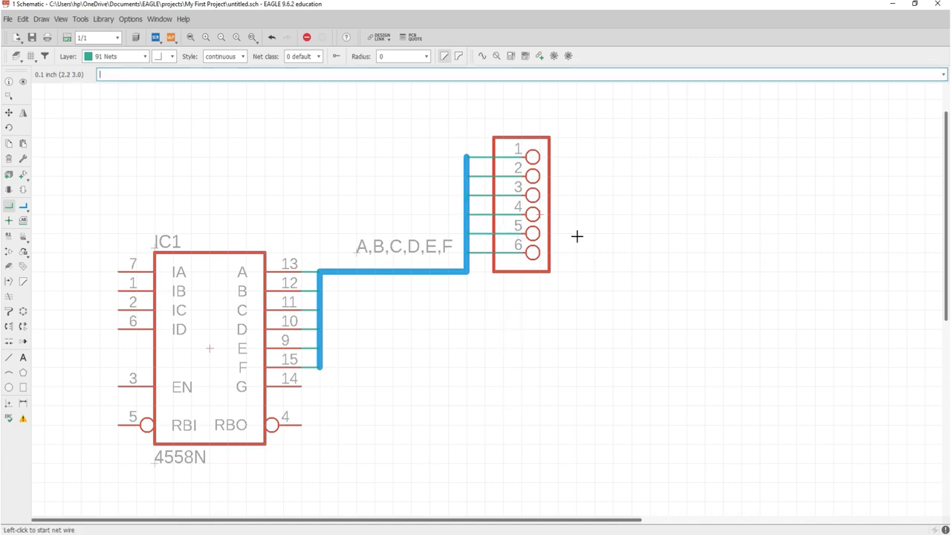
key("Escape")
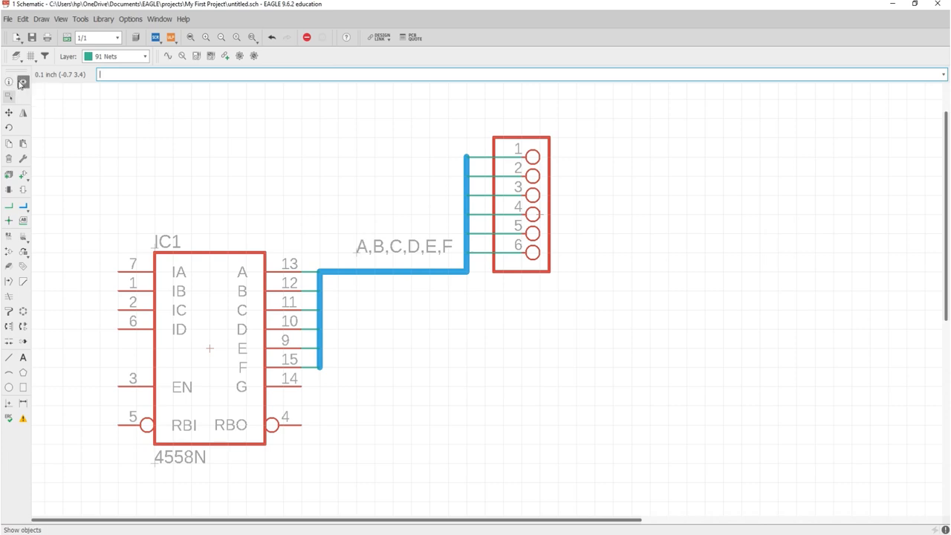
left_click(23, 81)
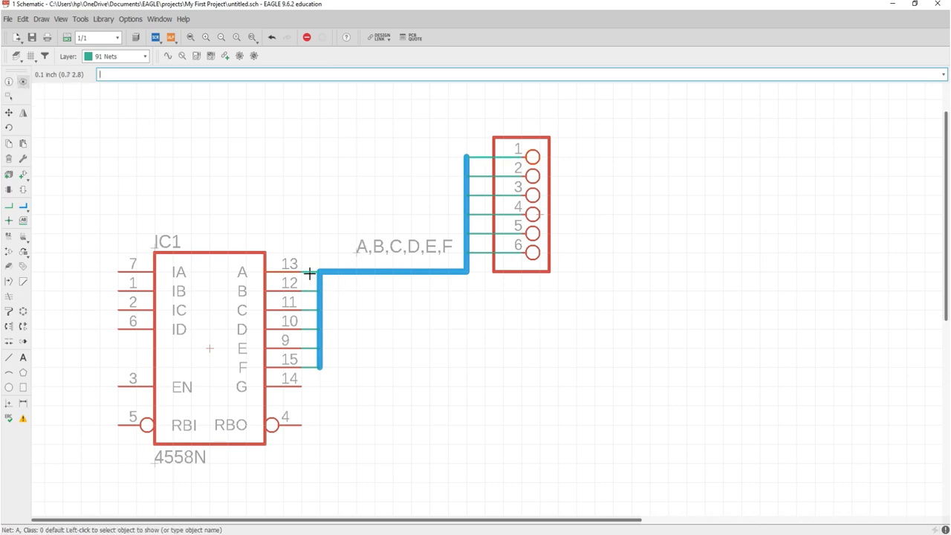
scroll(502, 156, "up", 5)
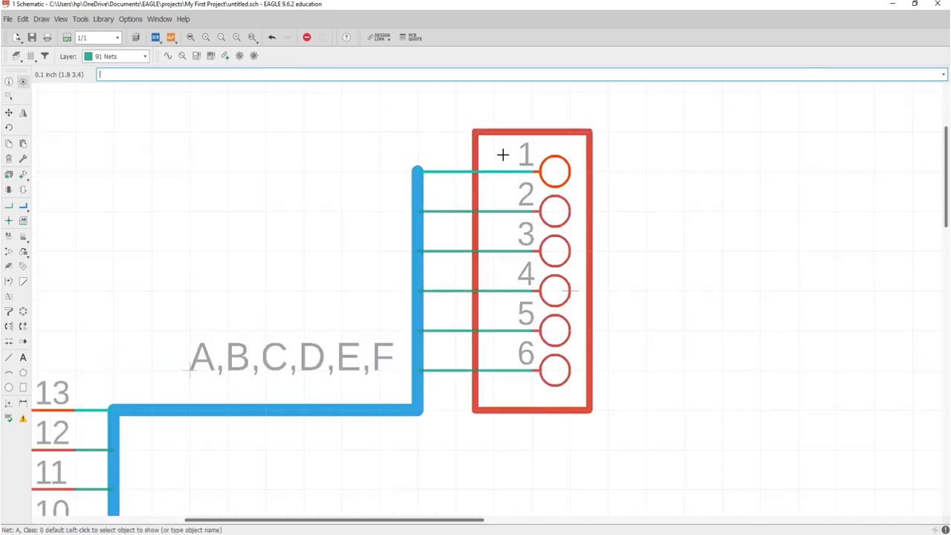
scroll(647, 159, "down", 3)
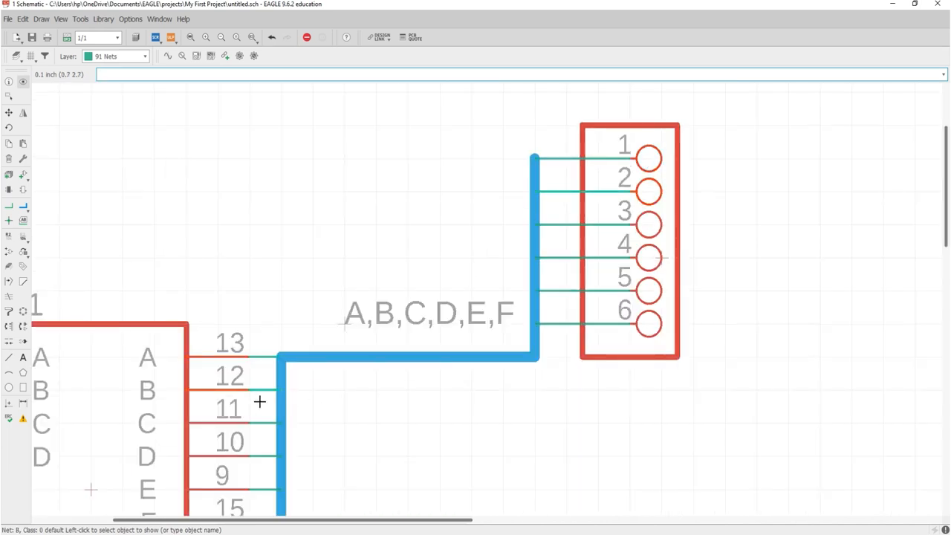
key("Escape")
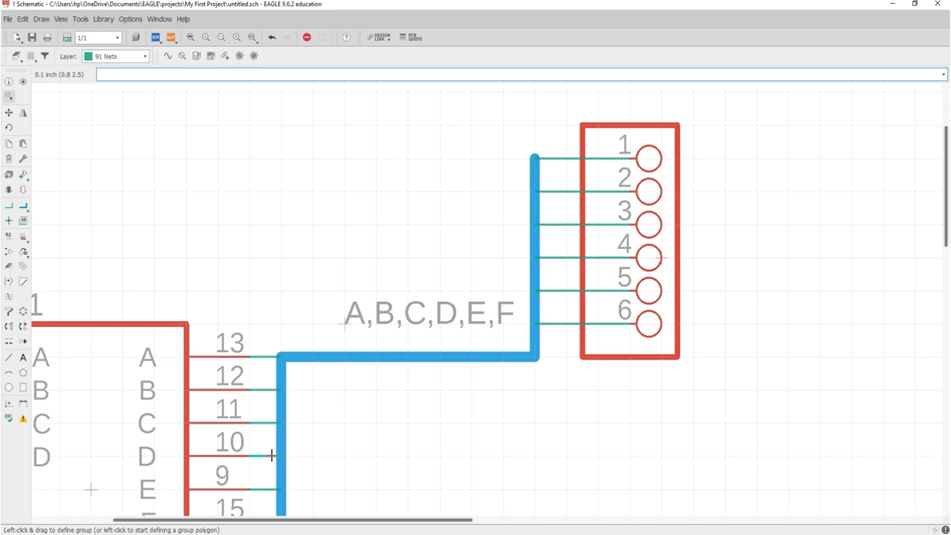
left_click(22, 86)
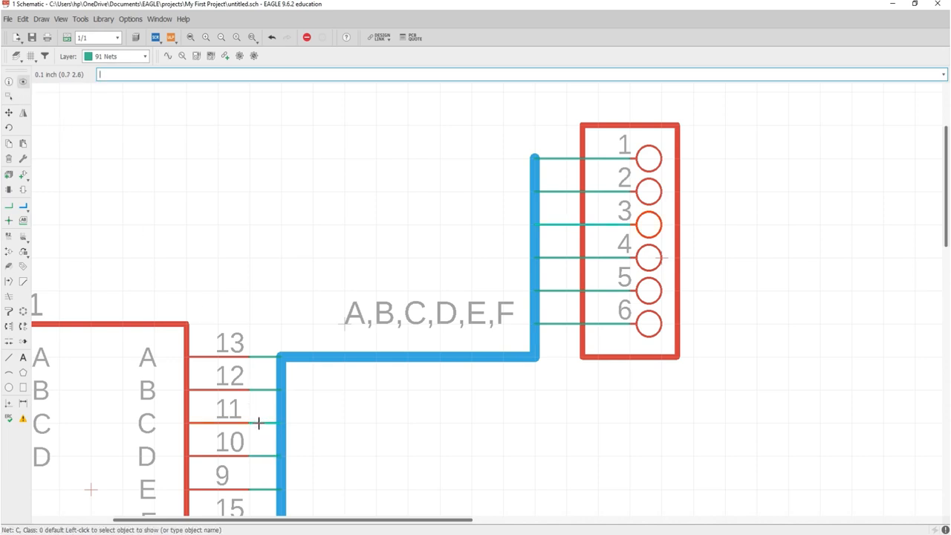
key("Escape")
scroll(559, 272, "down", 3)
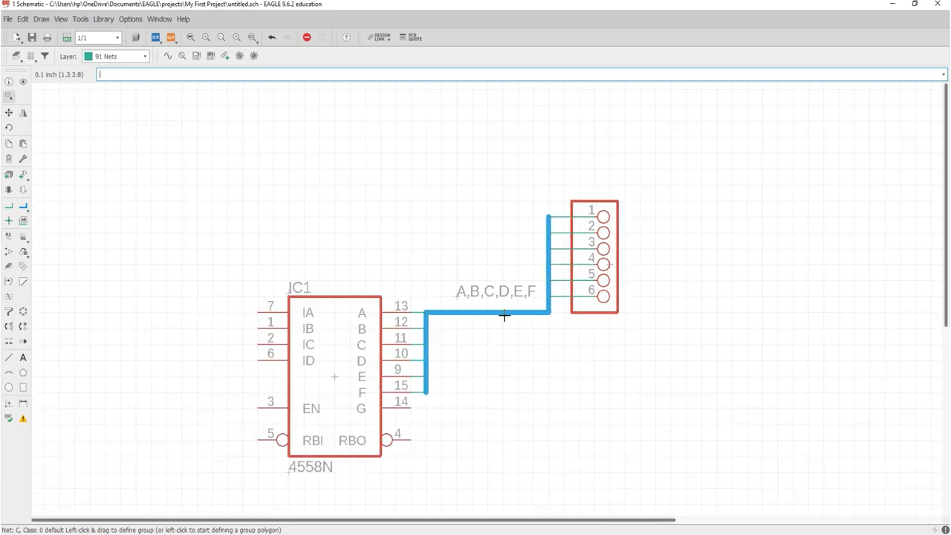
scroll(503, 386, "down", 1)
scroll(509, 399, "up", 2)
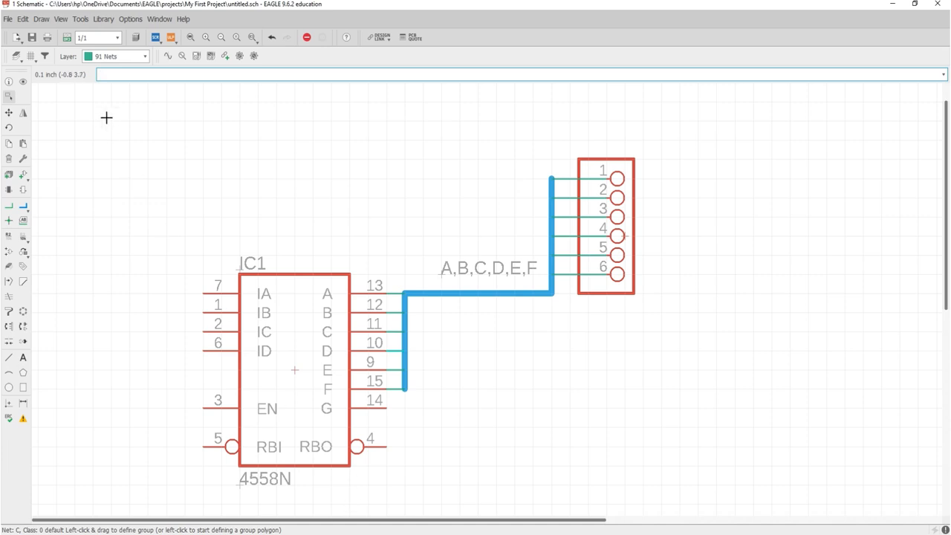
- Generate untitled.brd from the schematic, holding the IC1 and JP1 footprints
left_click(66, 41)
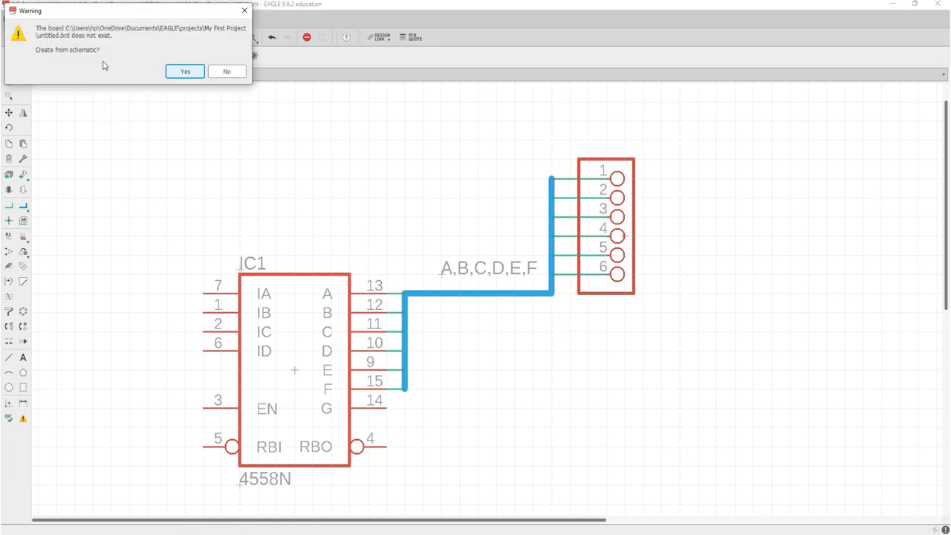
left_click(188, 71)
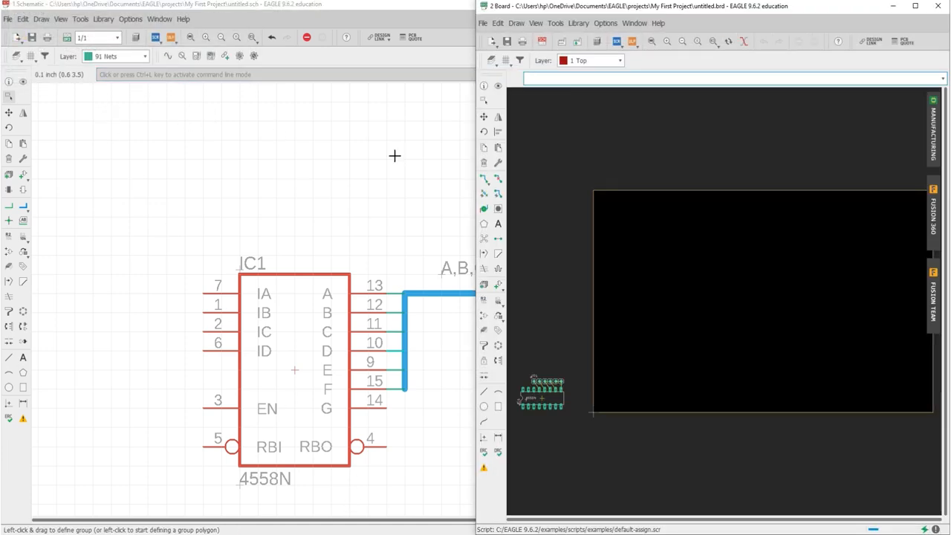
scroll(539, 409, "up", 5)
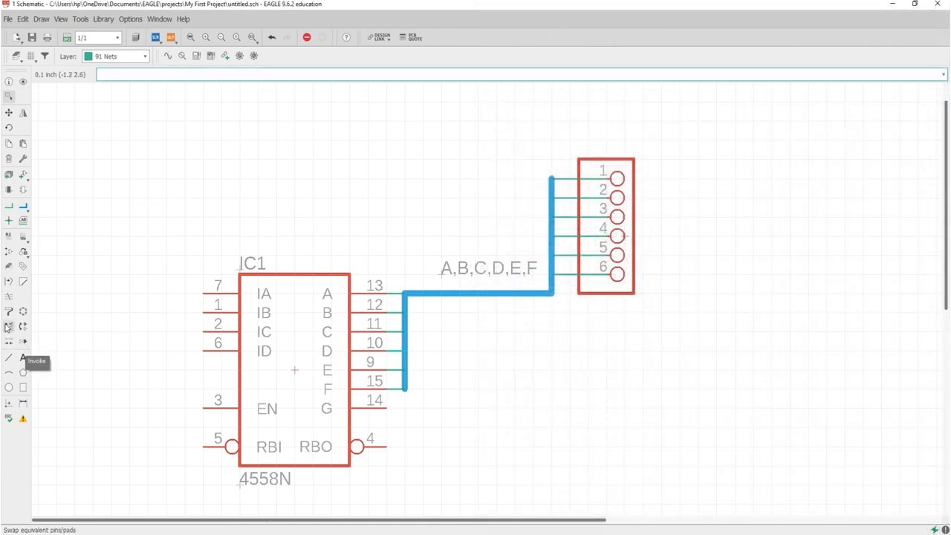
- Draw a net from IC1's RBO pin 4 onto the header pin 6 net, ending at a junction
left_click(9, 220)
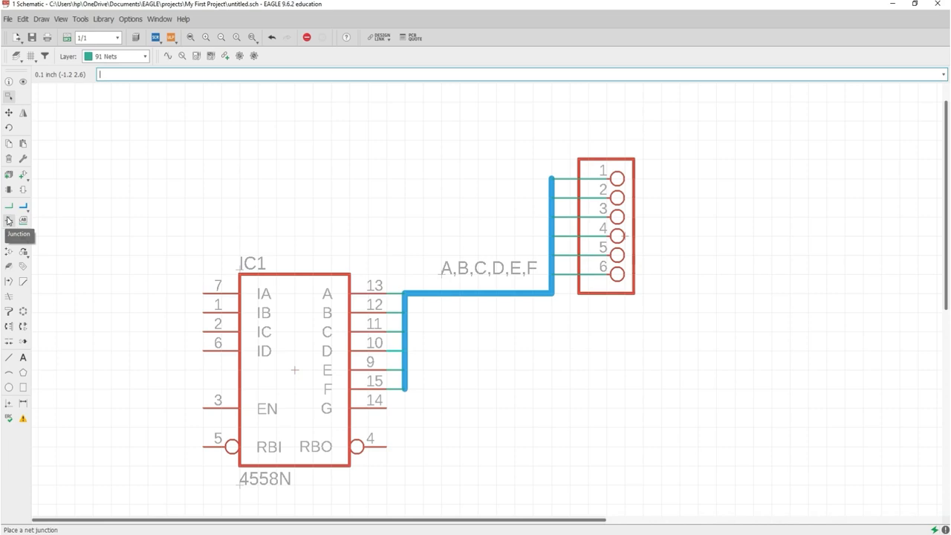
left_click(9, 205)
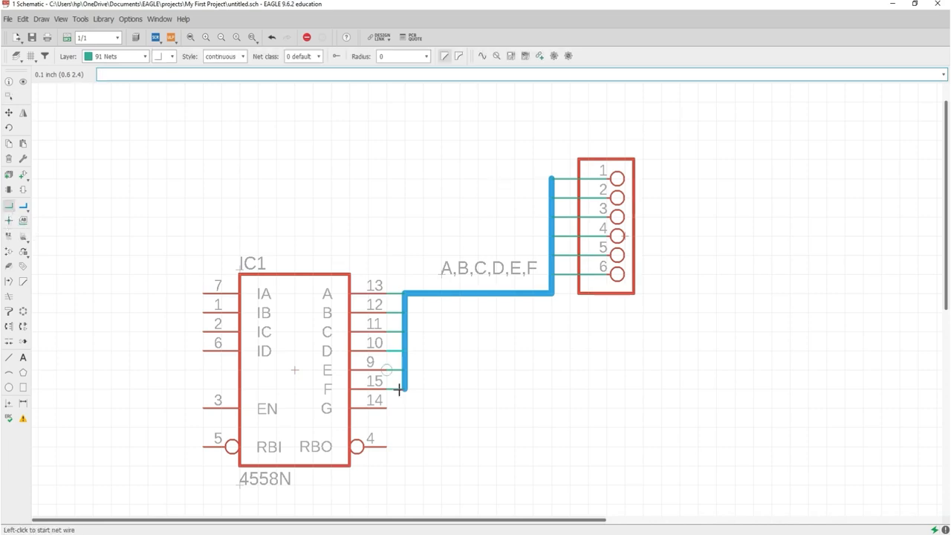
left_click(387, 445)
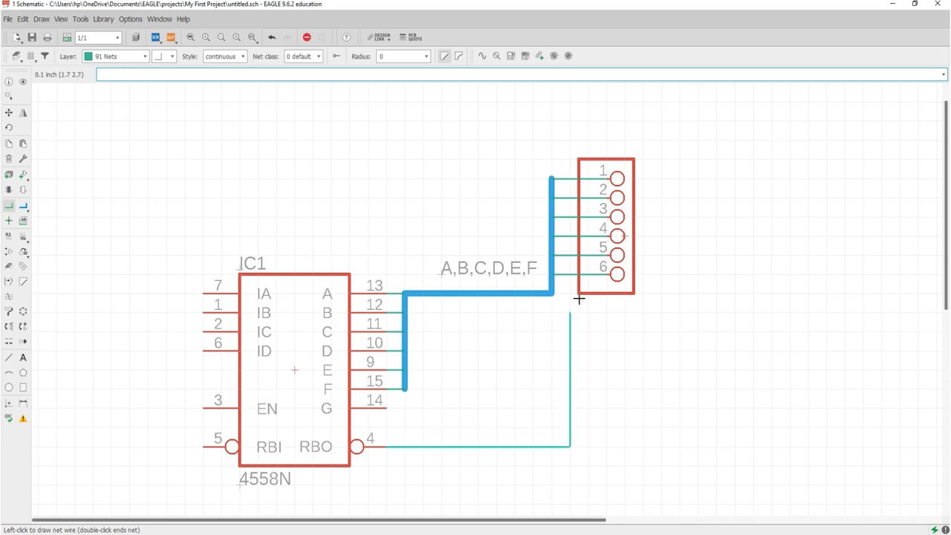
left_click(569, 272)
scroll(568, 273, "up", 4)
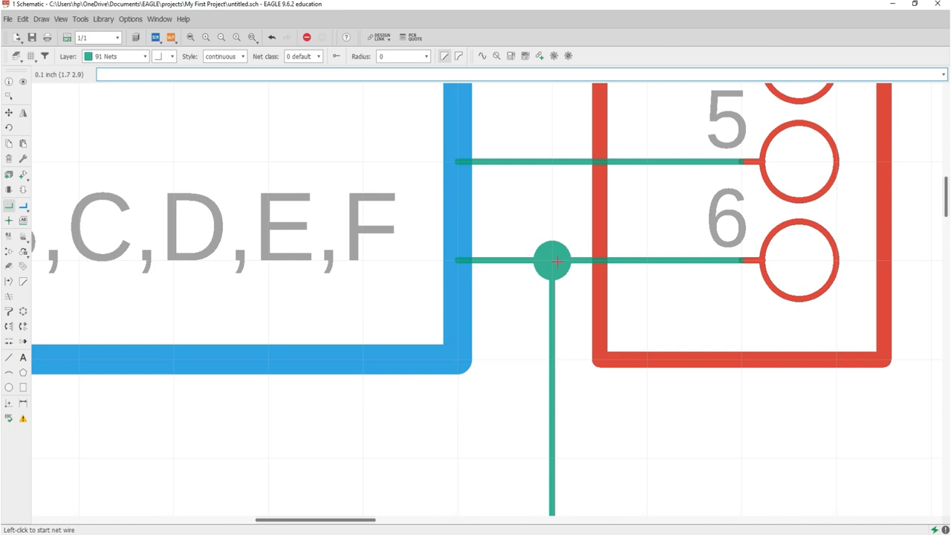
scroll(549, 288, "down", 5)
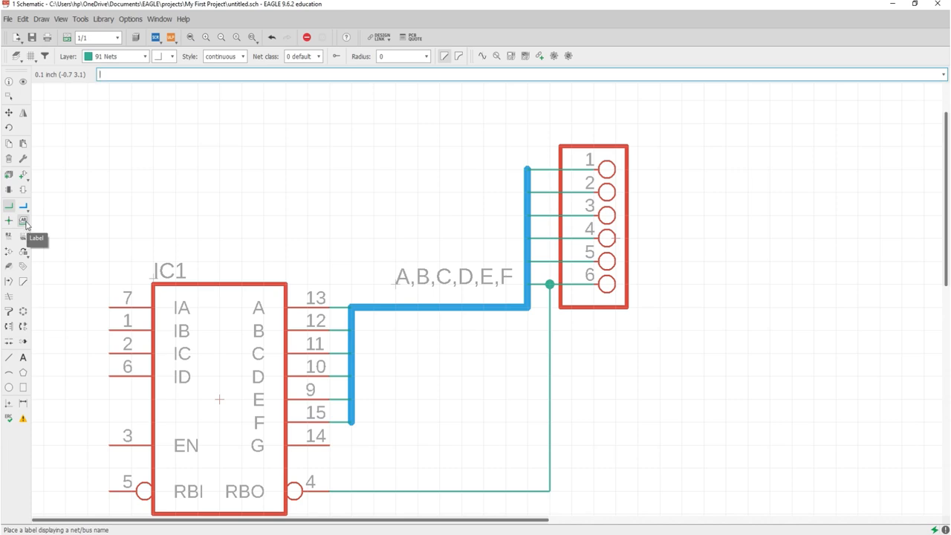
left_click(25, 223)
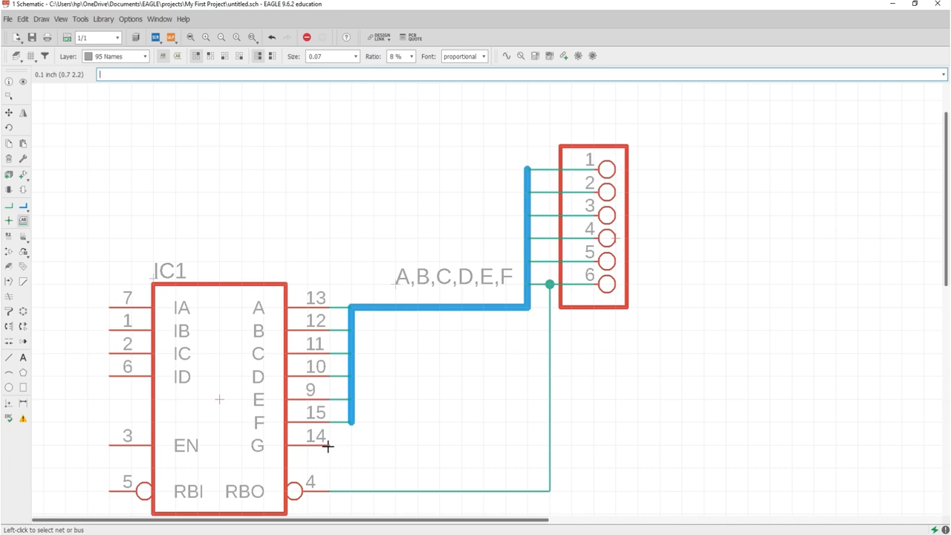
scroll(322, 400, "down", 2)
scroll(321, 401, "up", 2)
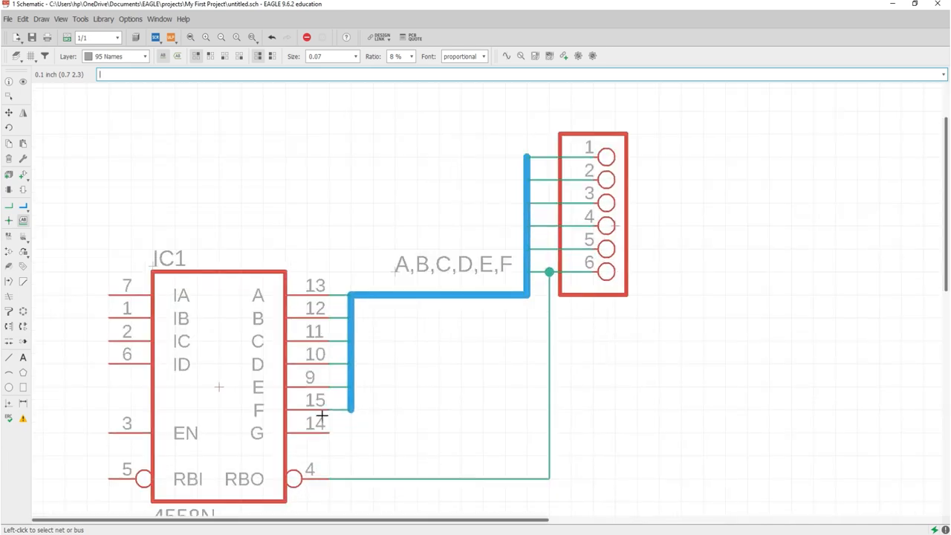
left_click(23, 221)
left_click(549, 316)
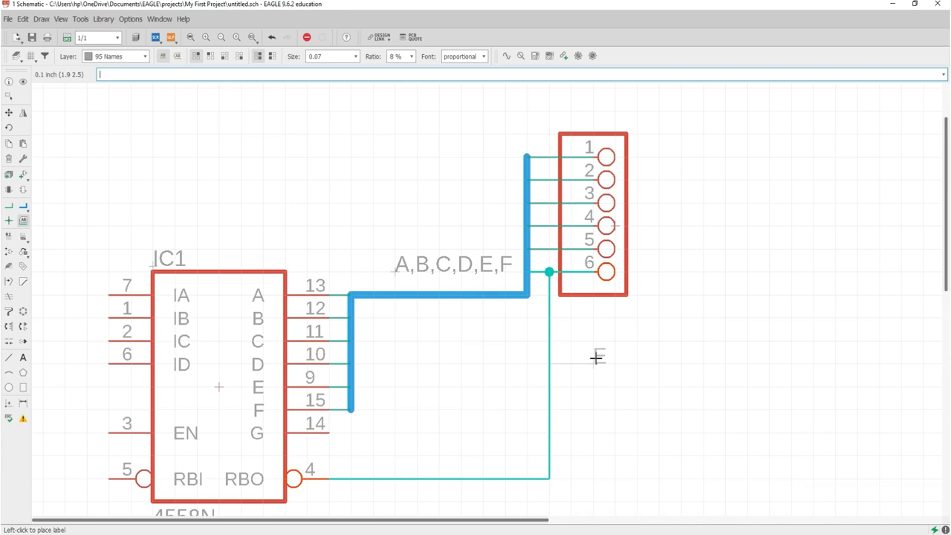
key("Escape")
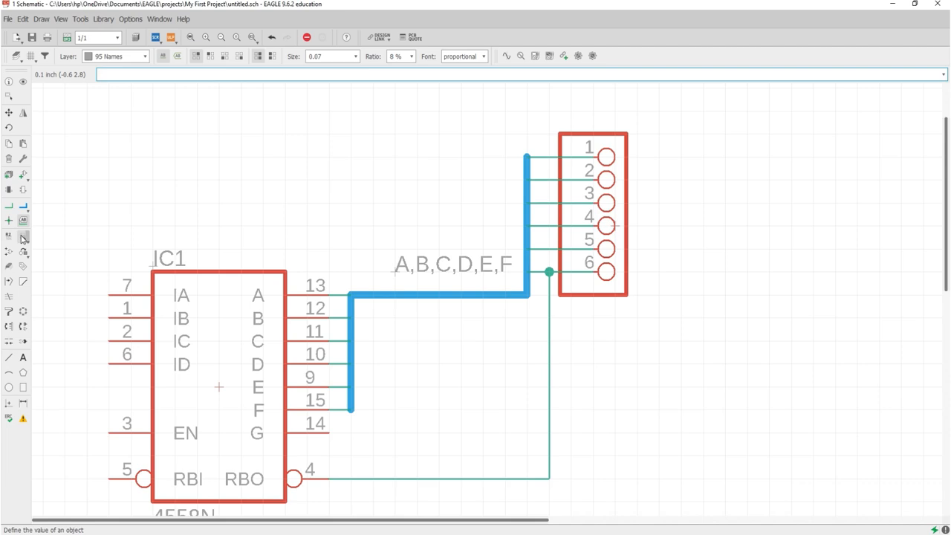
left_click(23, 237)
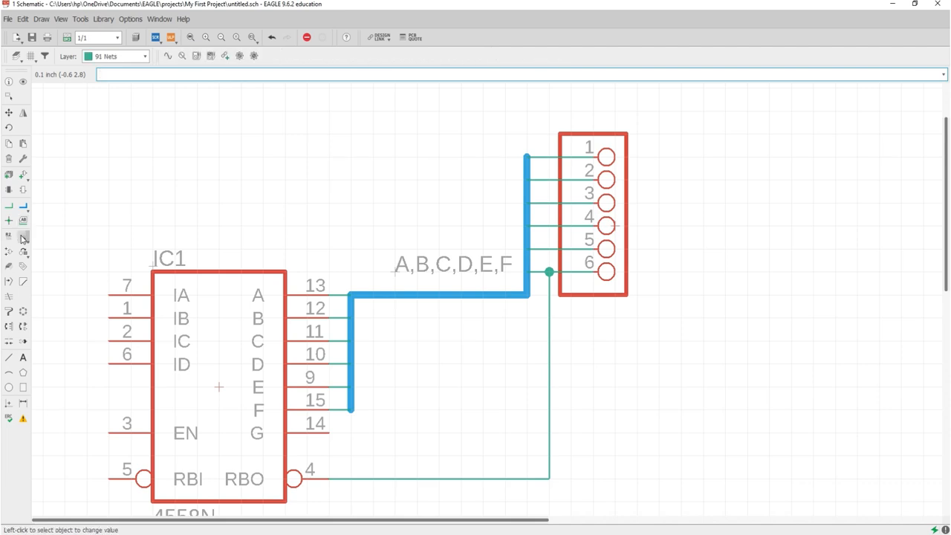
scroll(137, 211, "down", 2)
left_click(193, 332)
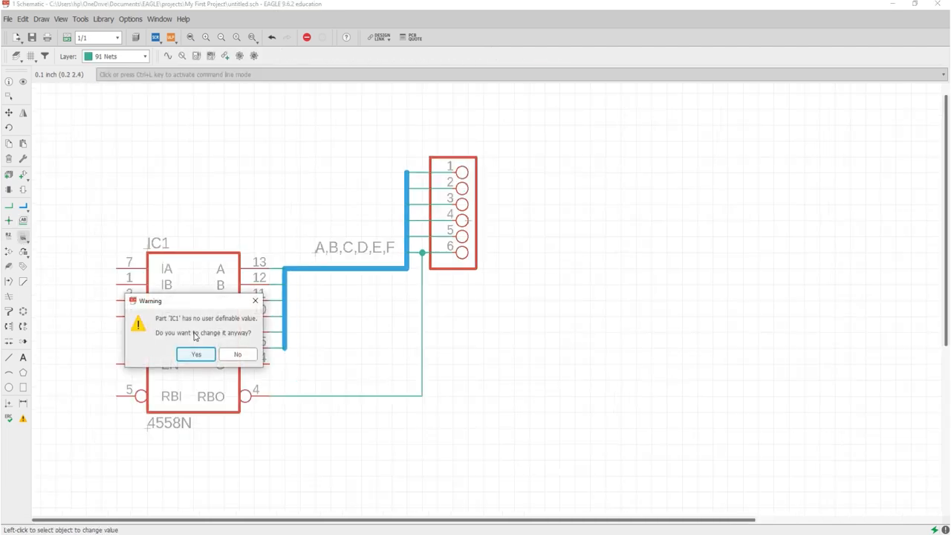
left_click(194, 355)
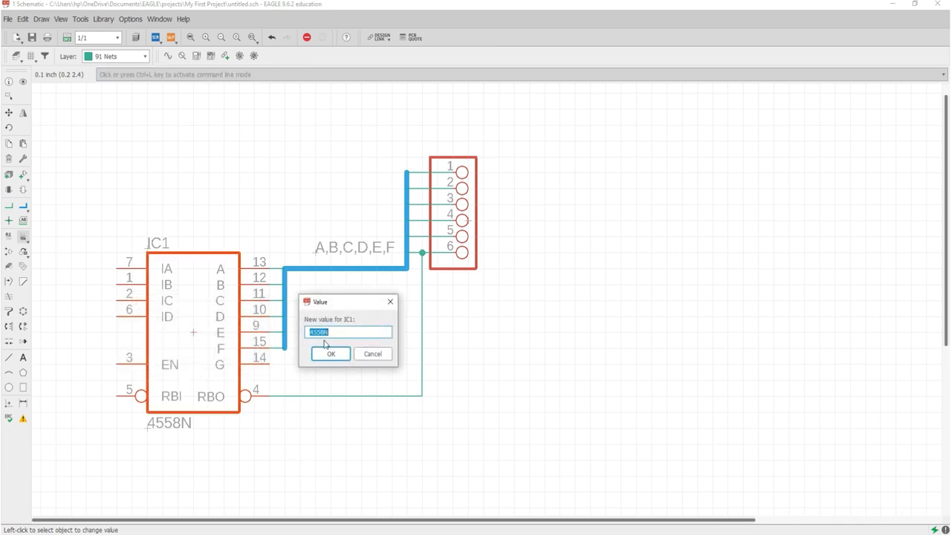
left_click(373, 354)
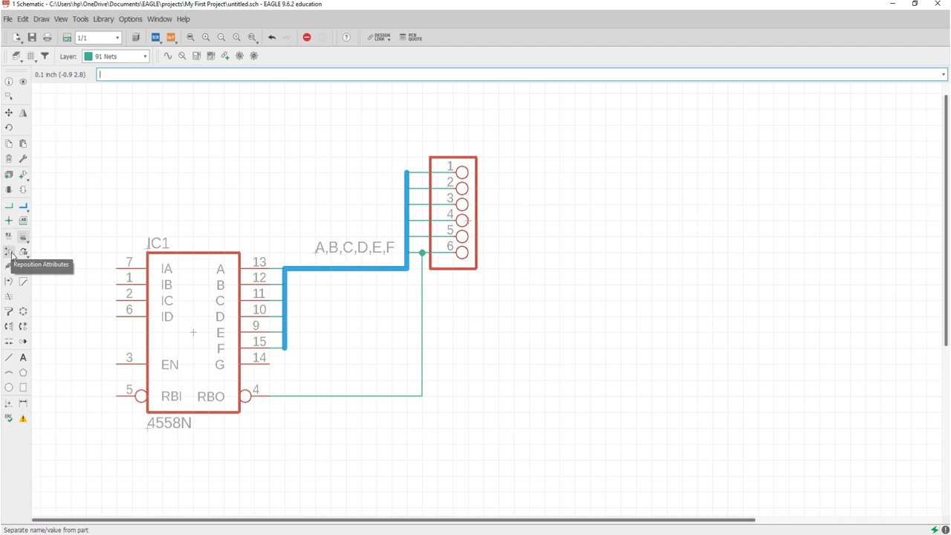
- Pick the Reposition Attributes tool and limit it to the Name attribute
left_click(9, 252)
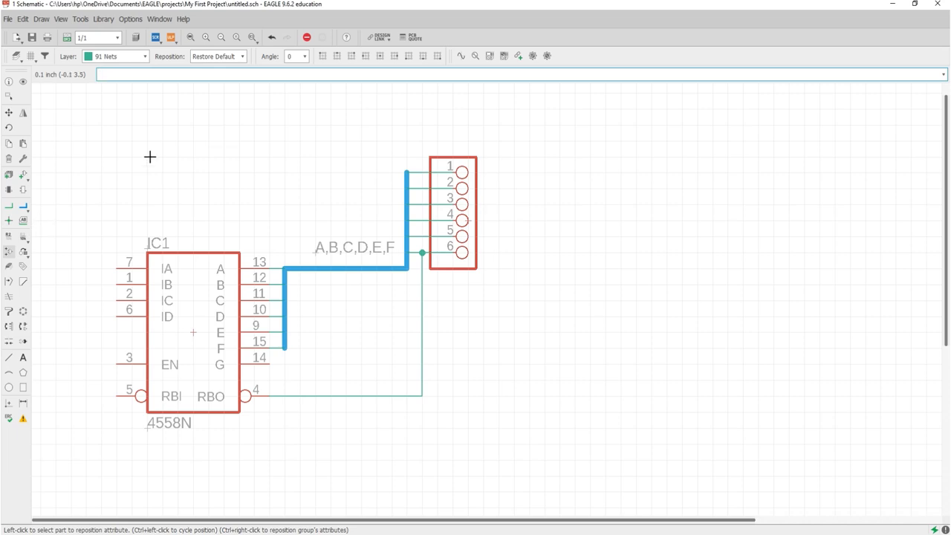
left_click(216, 57)
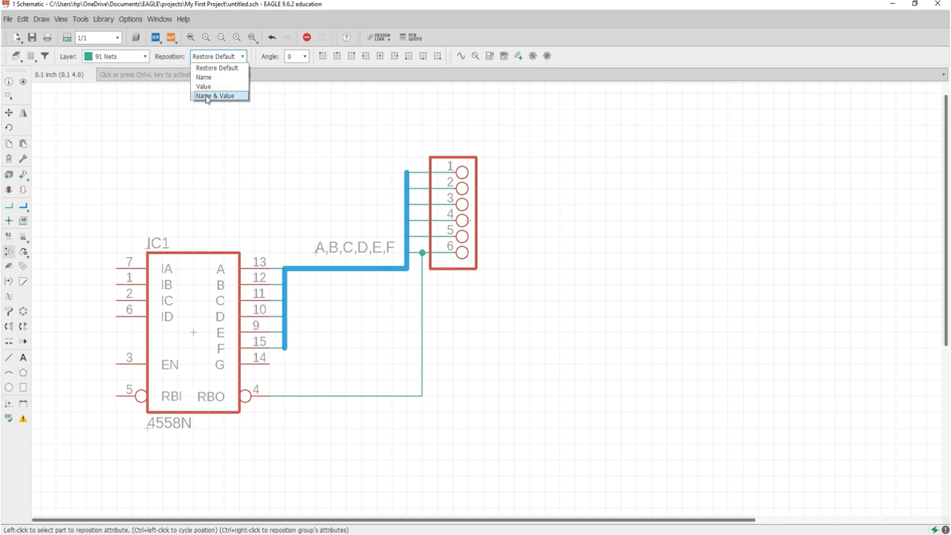
left_click(204, 78)
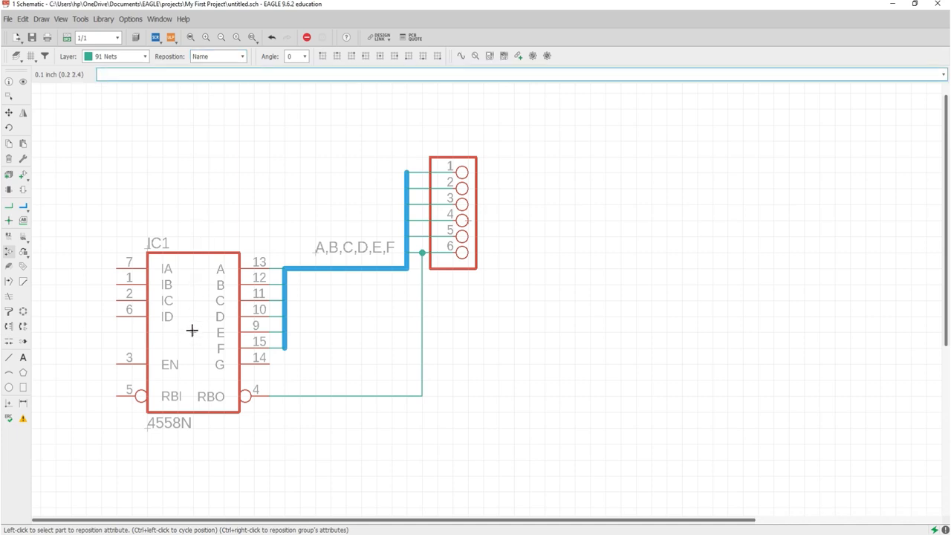
- Try replacing IC1 with the chosen 1X06-BIG device and dismiss the gate P mapping error
left_click(24, 254)
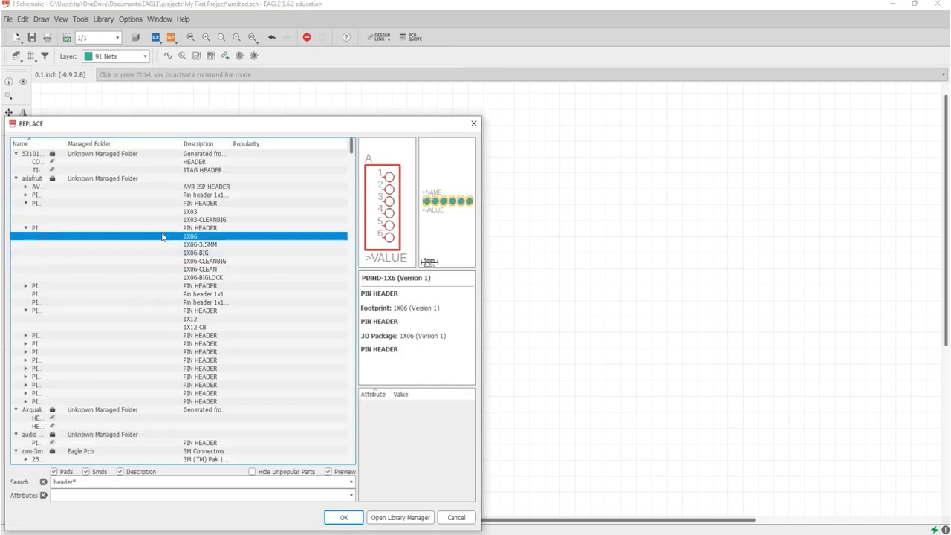
left_click(205, 254)
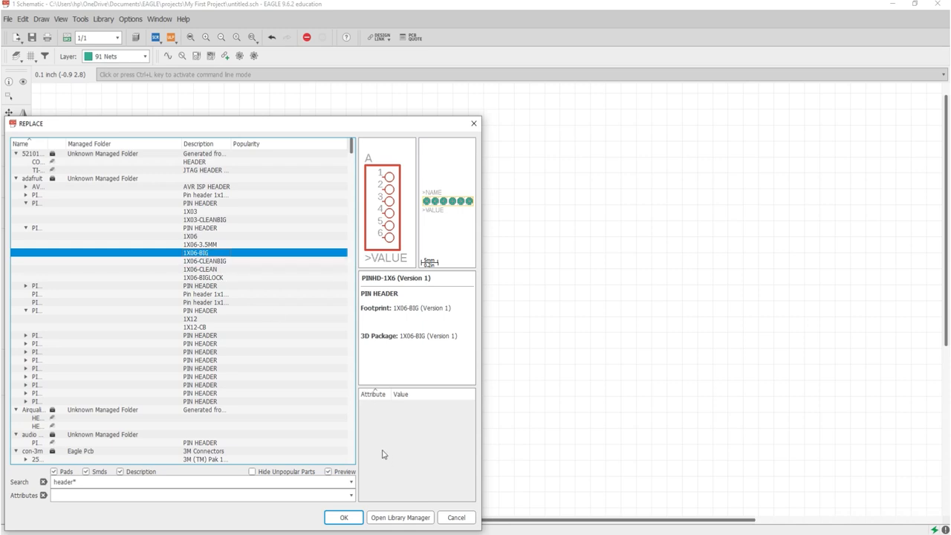
left_click(342, 516)
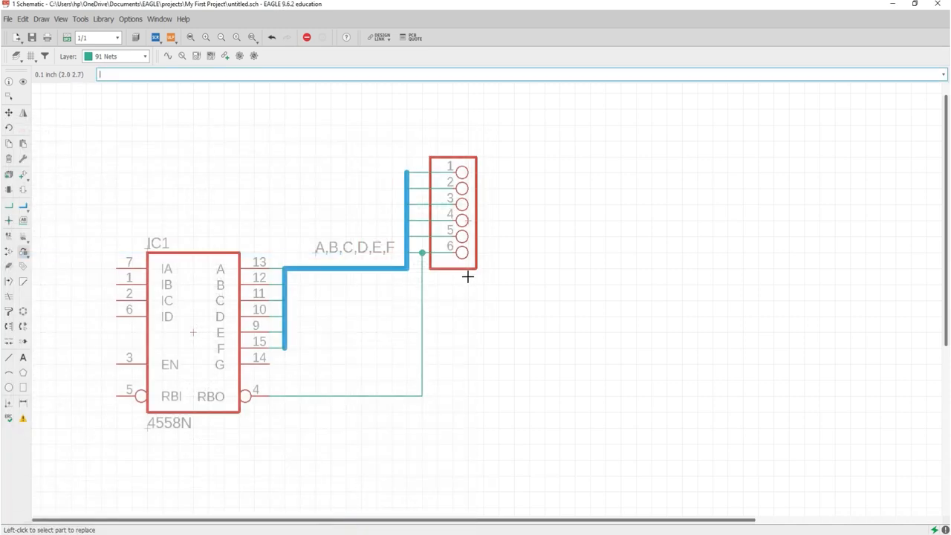
scroll(475, 209, "up", 3)
scroll(460, 186, "down", 2)
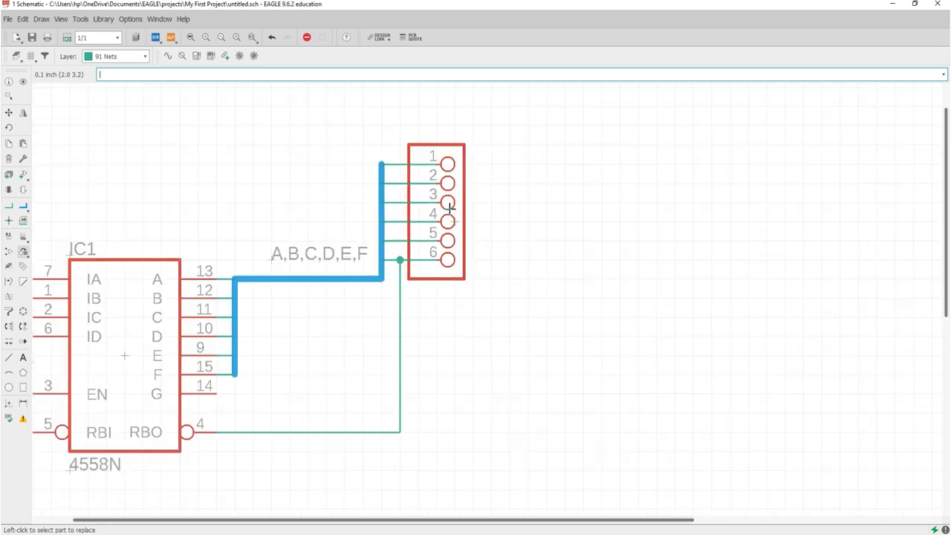
scroll(447, 208, "down", 3)
scroll(447, 210, "up", 2)
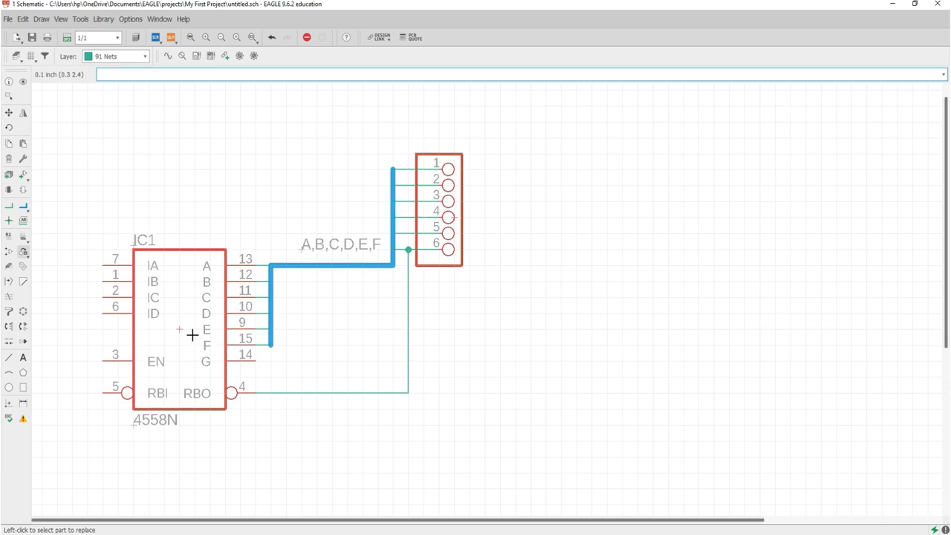
left_click(179, 329)
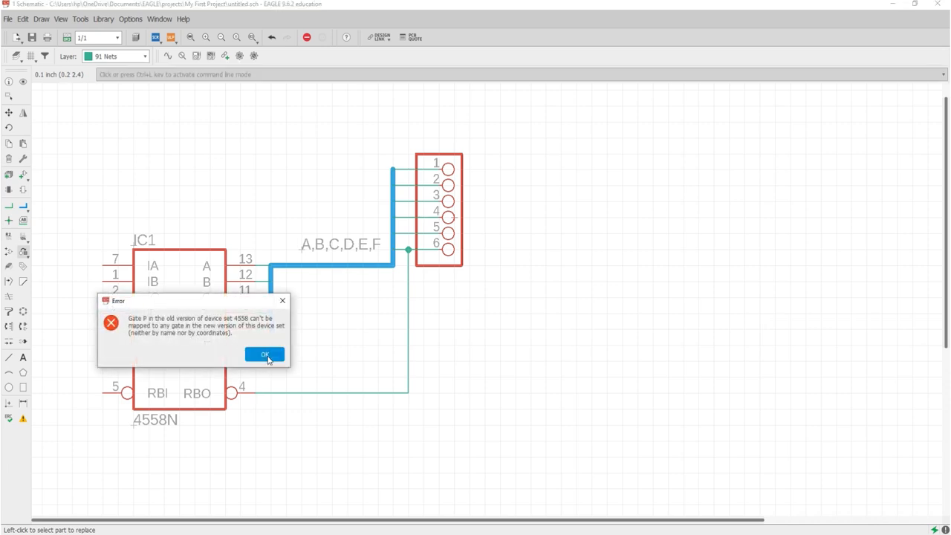
left_click(264, 355)
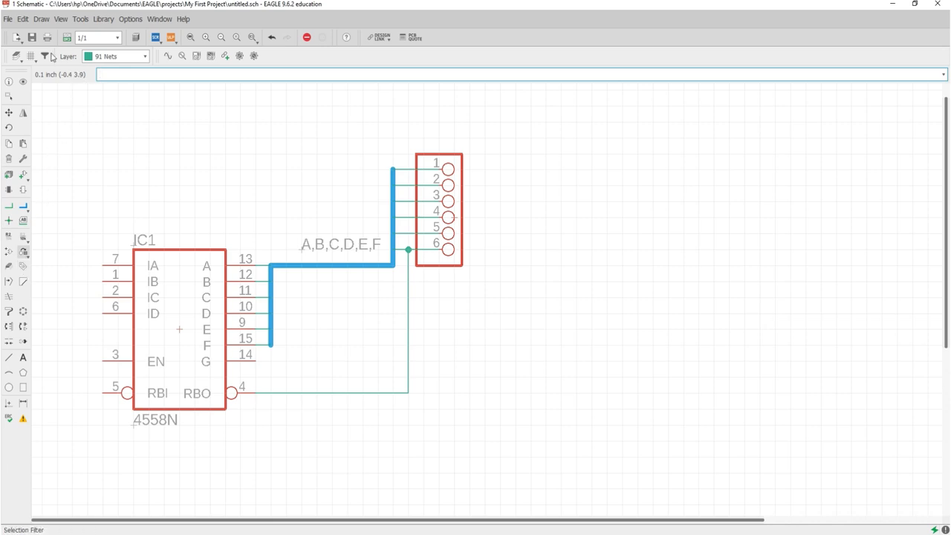
left_click(24, 19)
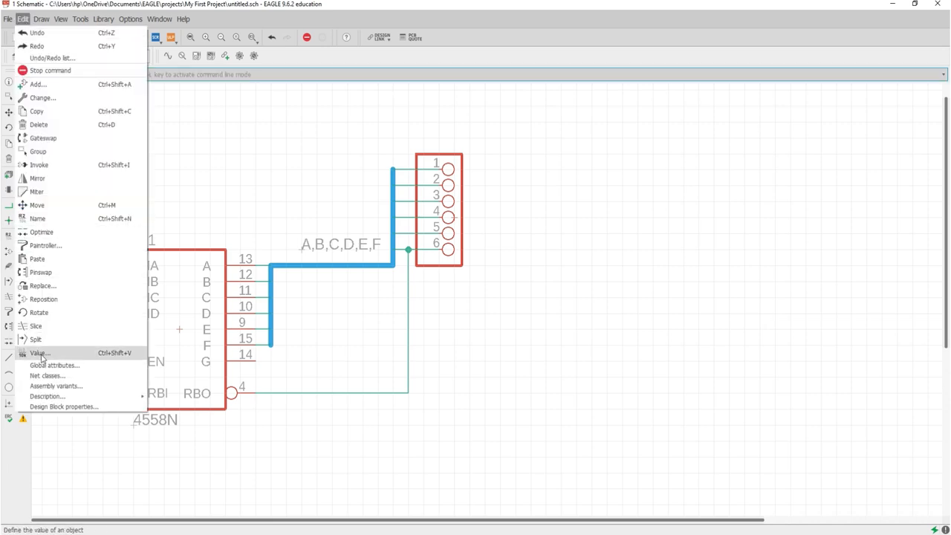
left_click(45, 365)
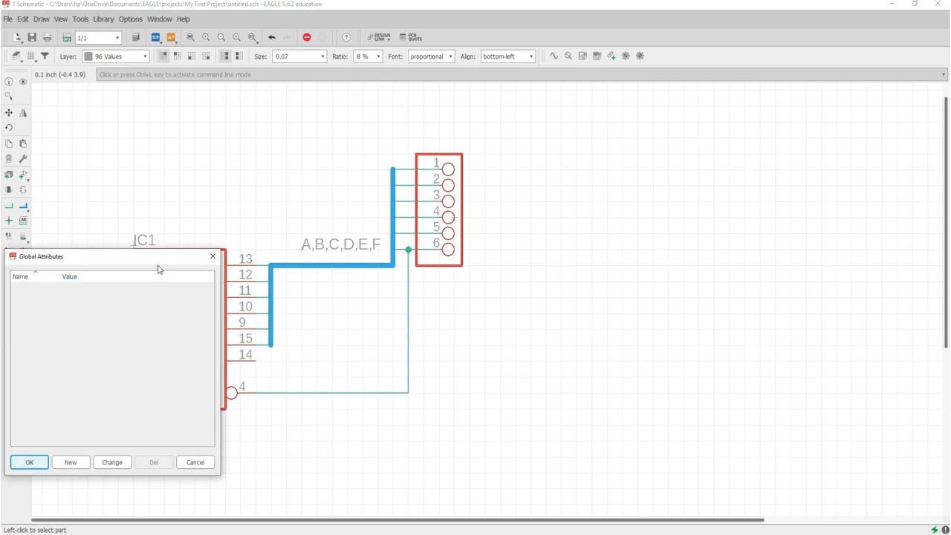
left_click_drag(160, 258, 259, 222)
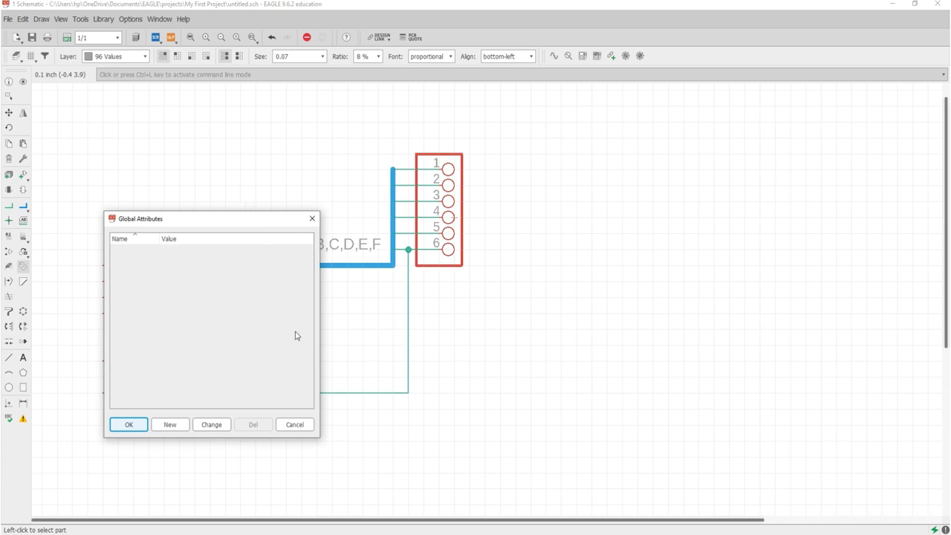
left_click(307, 424)
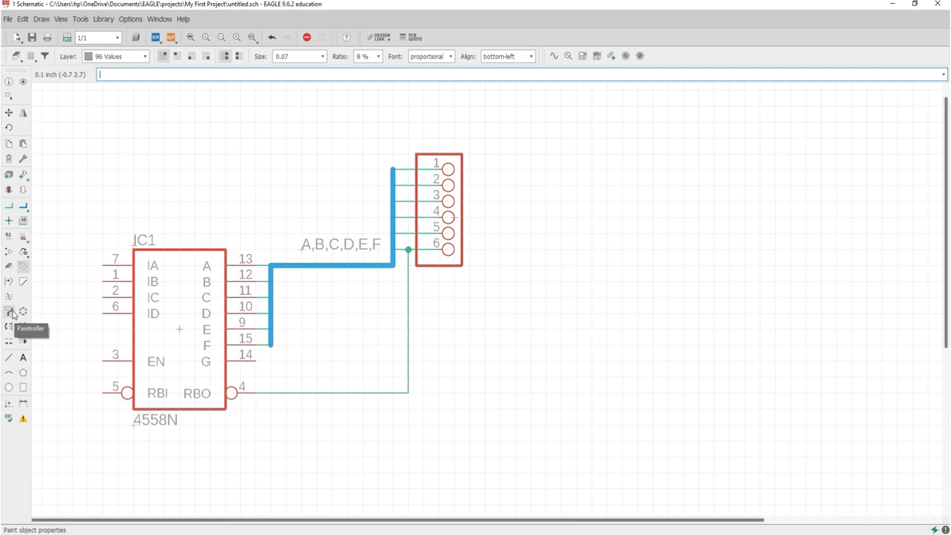
left_click(10, 312)
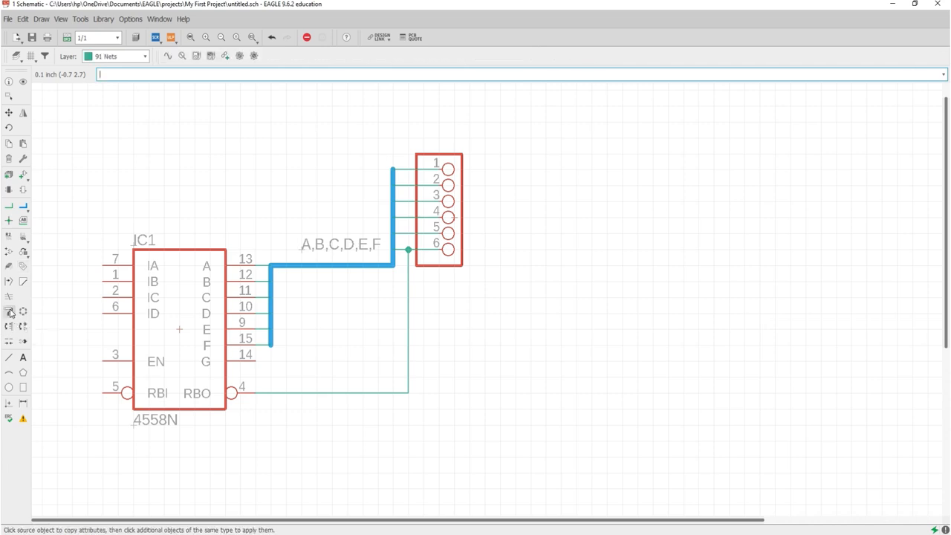
left_click(180, 331)
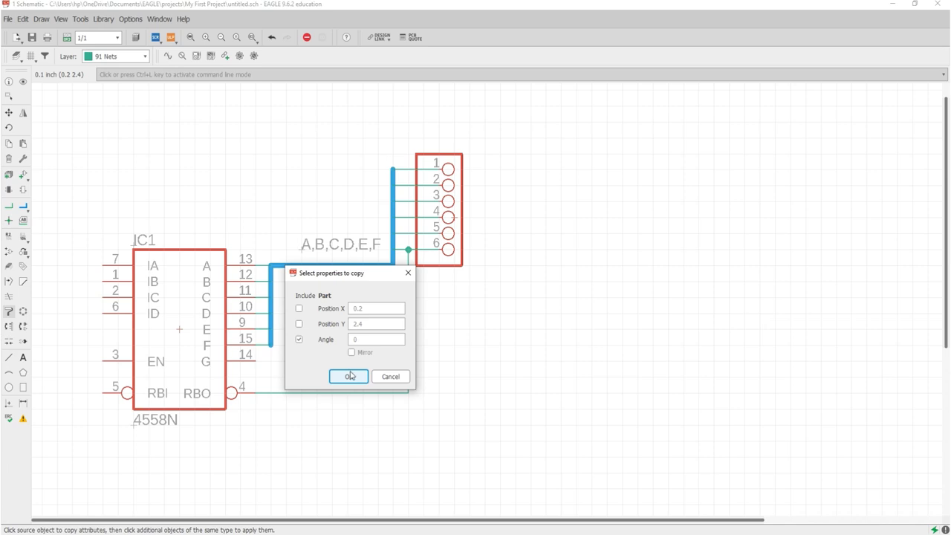
left_click(298, 324)
left_click(382, 375)
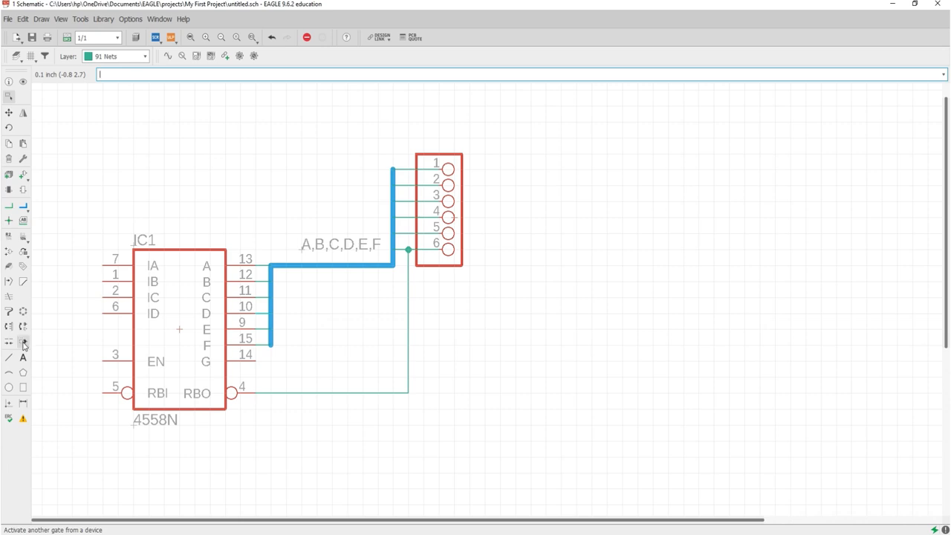
left_click(23, 343)
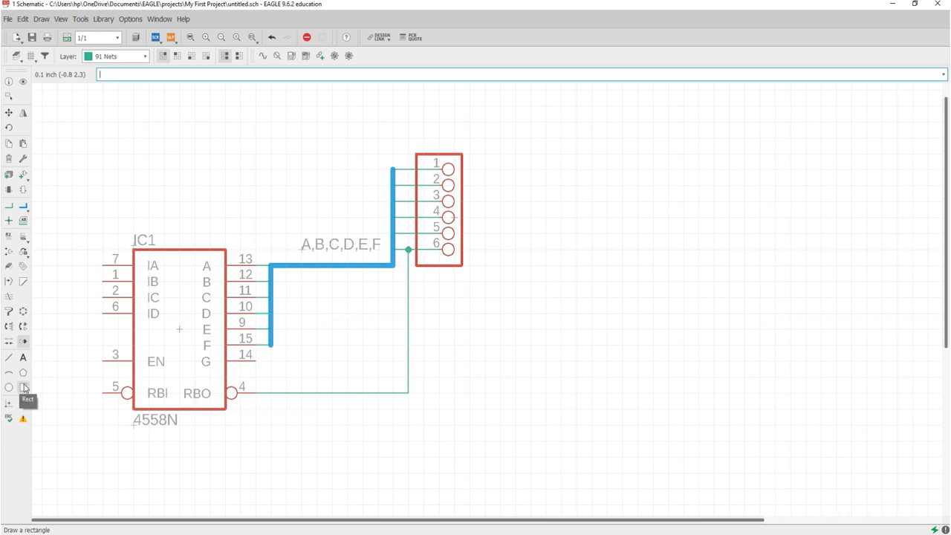
left_click(23, 358)
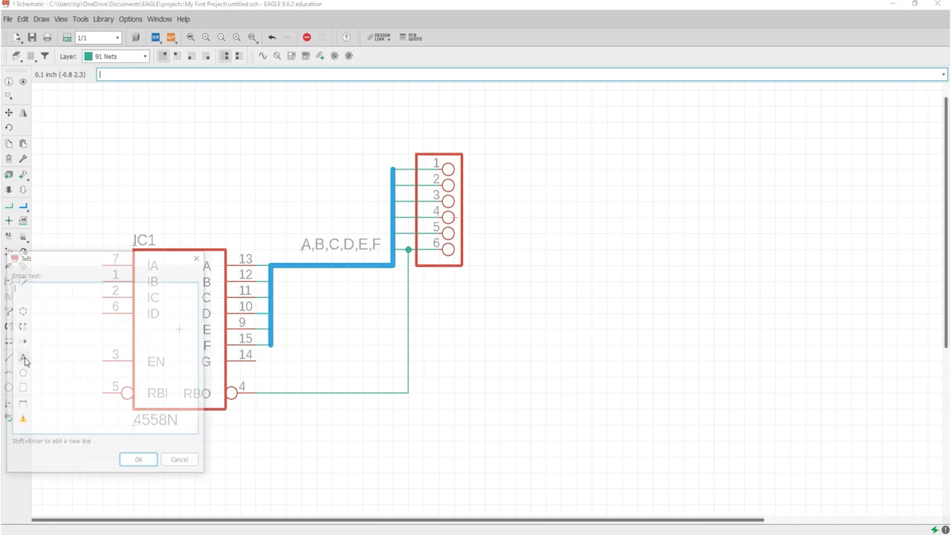
left_click(181, 462)
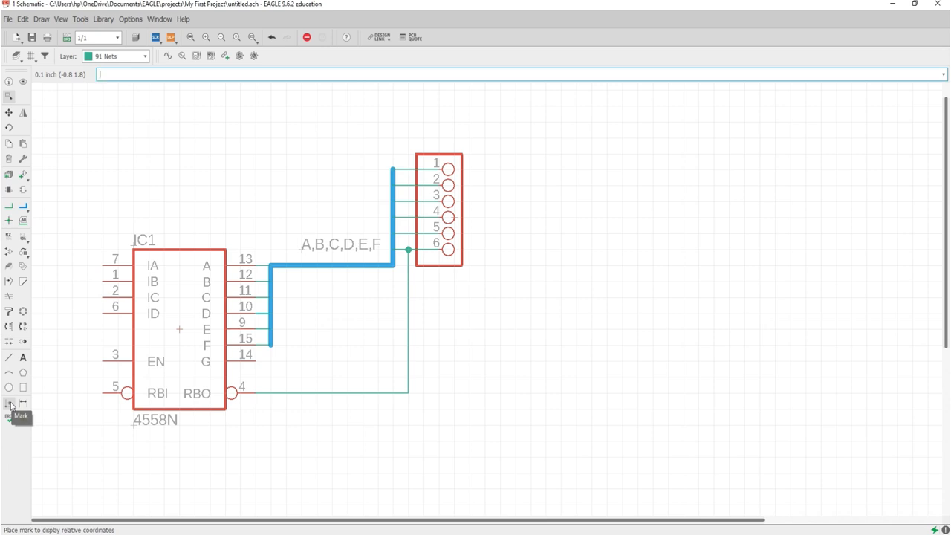
left_click(9, 403)
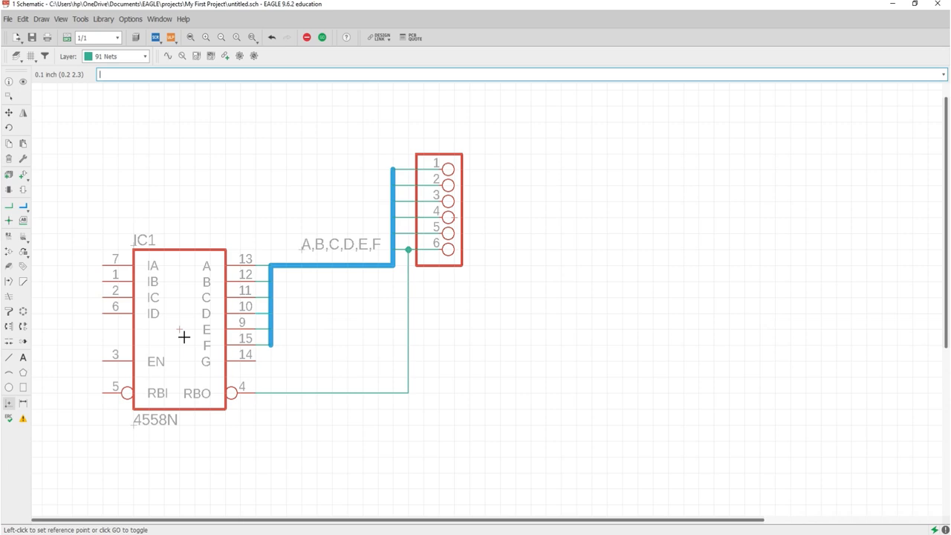
- Dimension IC1's top-to-bottom height as 25.40 left of the part, then cancel a second dimension
left_click(23, 403)
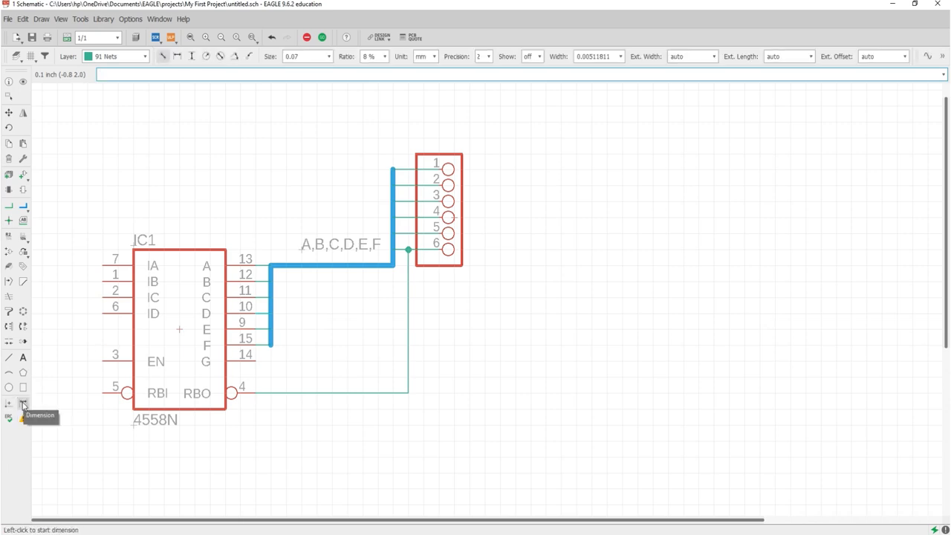
left_click(182, 249)
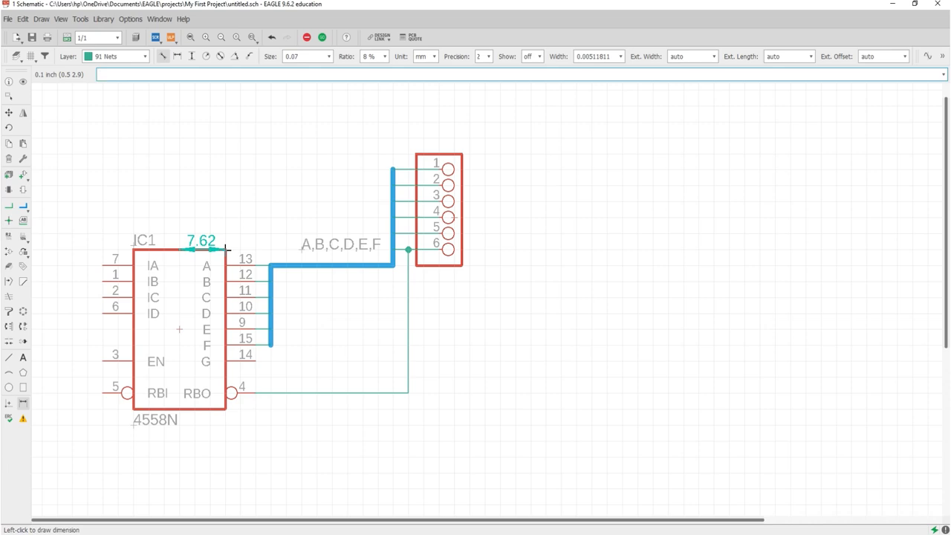
left_click(176, 409)
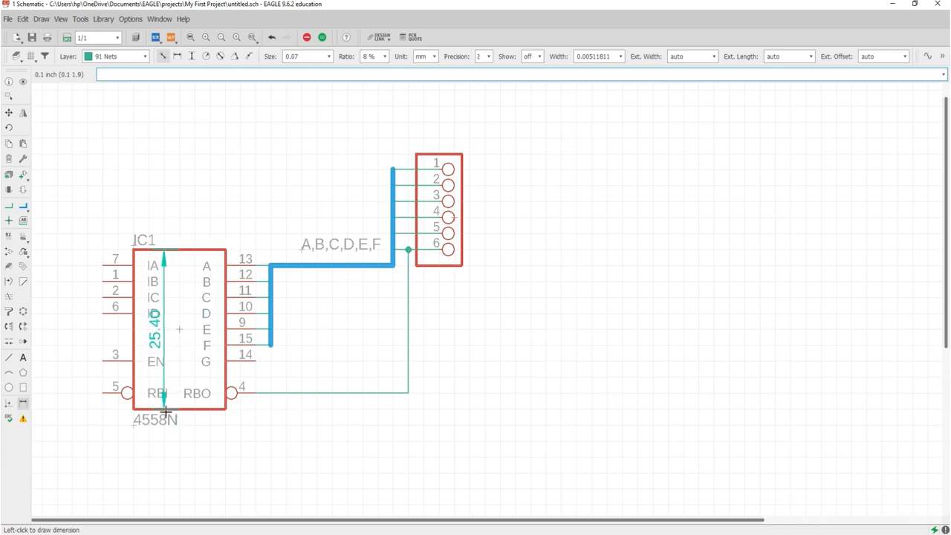
left_click(69, 398)
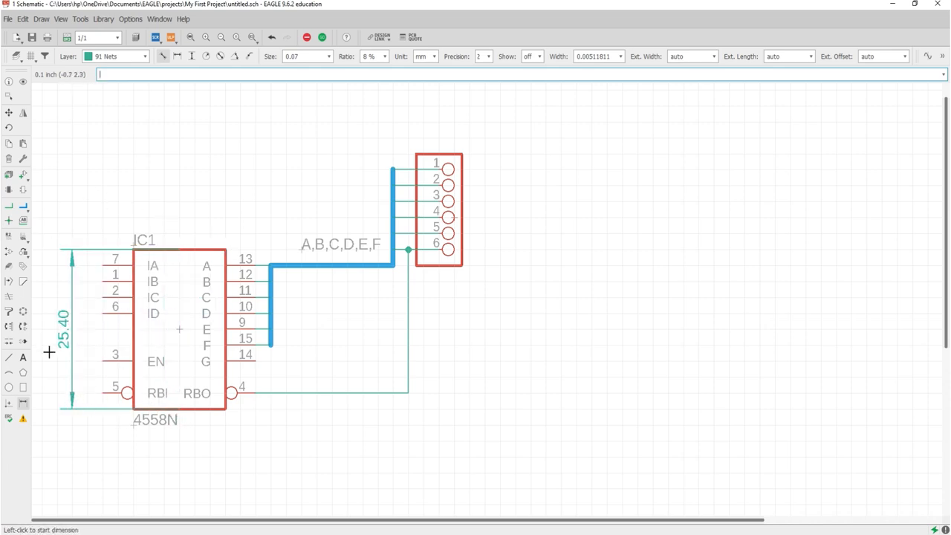
left_click(29, 403)
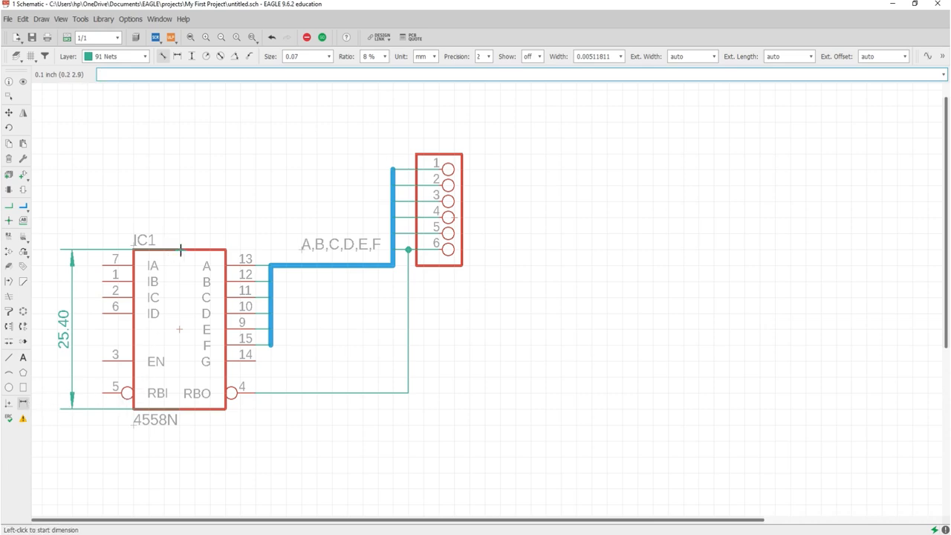
left_click(226, 251)
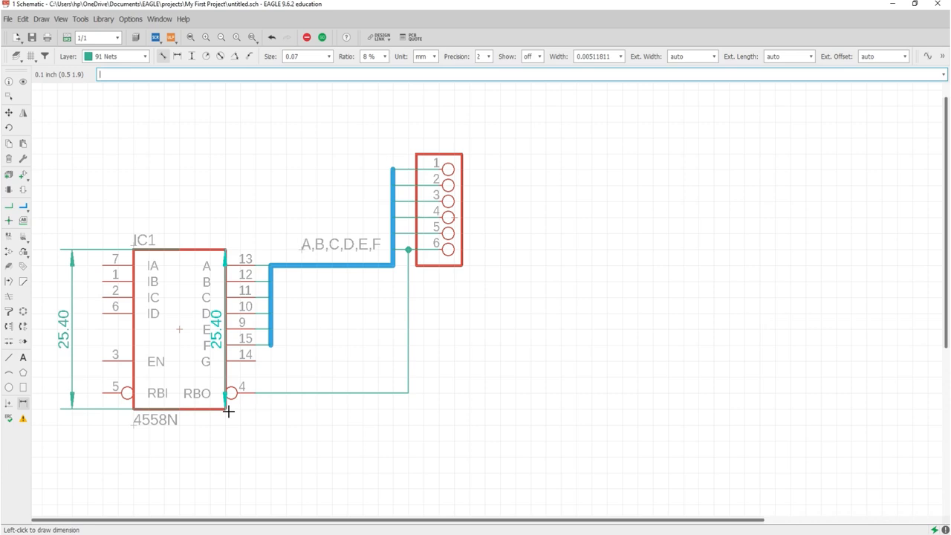
key("Escape")
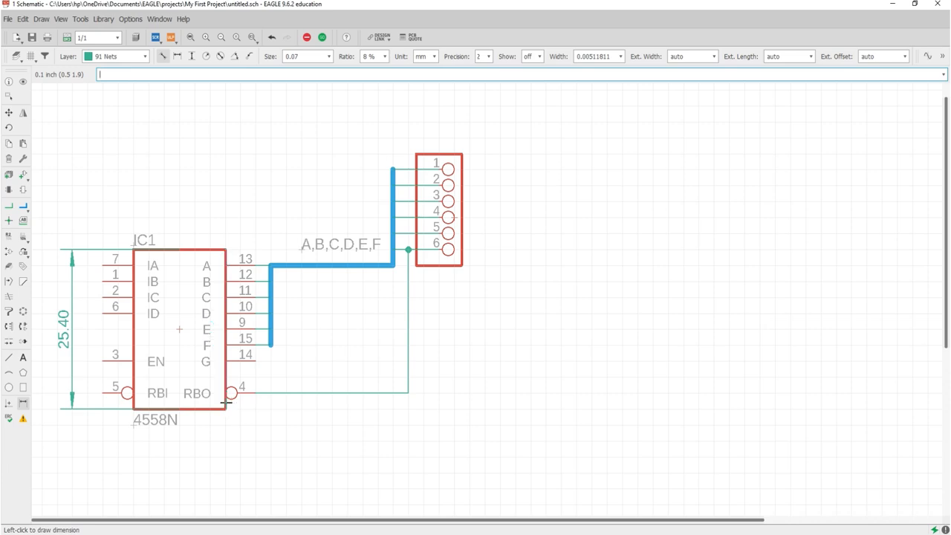
- Run ERC to list 10 errors and 2 warnings, then return to the schematic
left_click(10, 418)
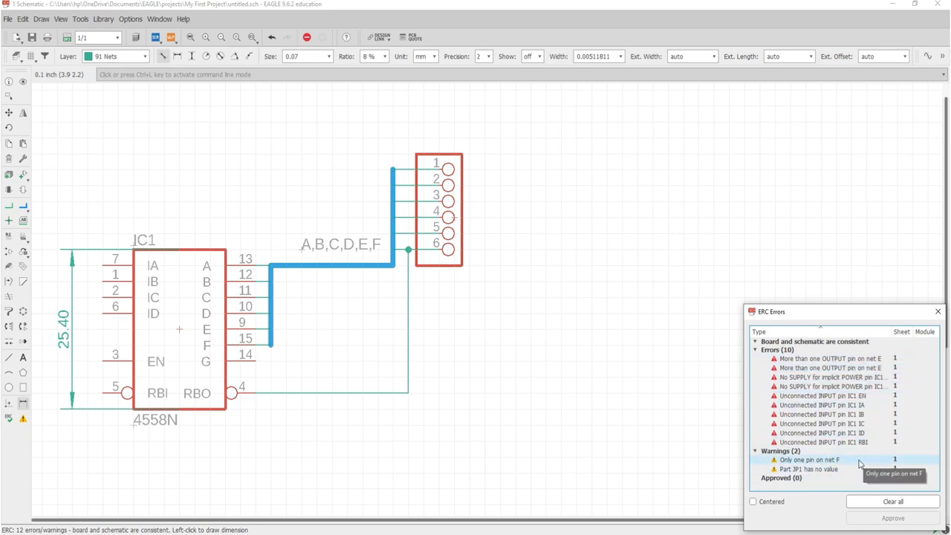
left_click(24, 421)
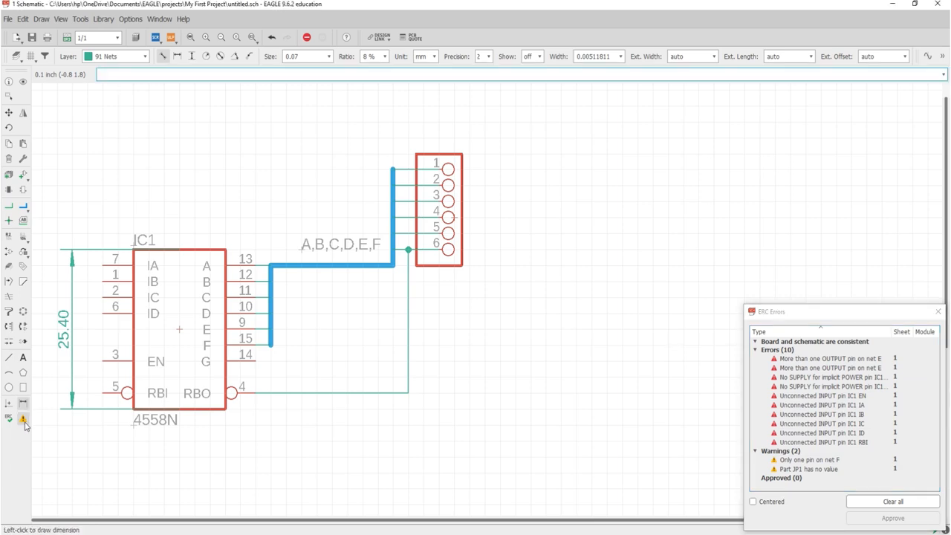